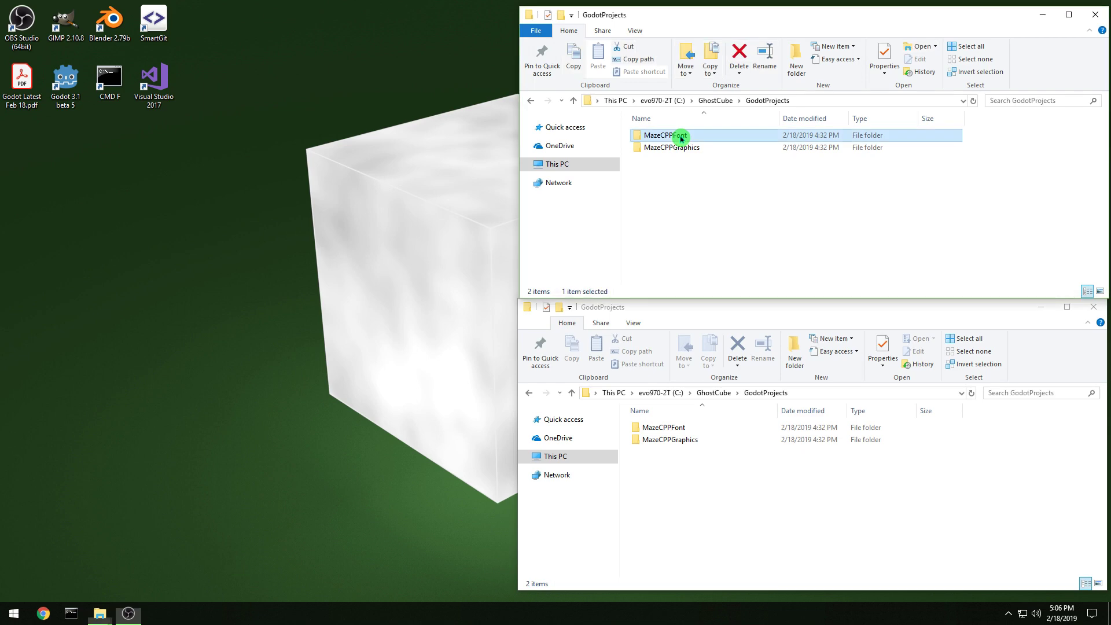
# - Look inside the MazeCPPFont and MazeCPPGraphics folders in GodotProjects
pyautogui.doubleClick(719, 138)
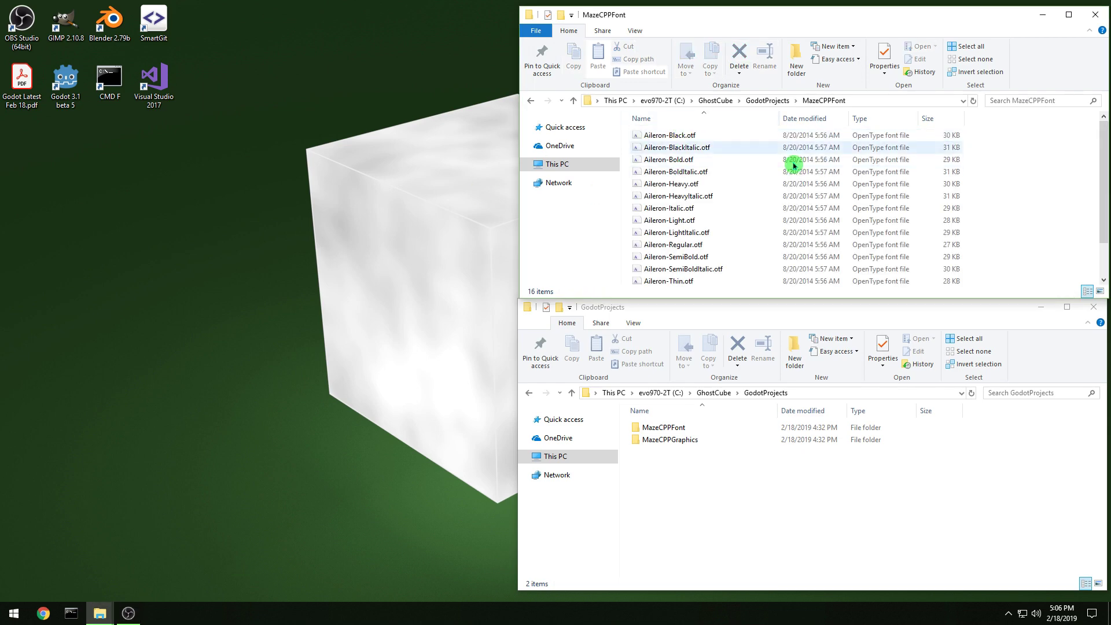
pyautogui.hotkey('alt', 'Left')
pyautogui.doubleClick(702, 151)
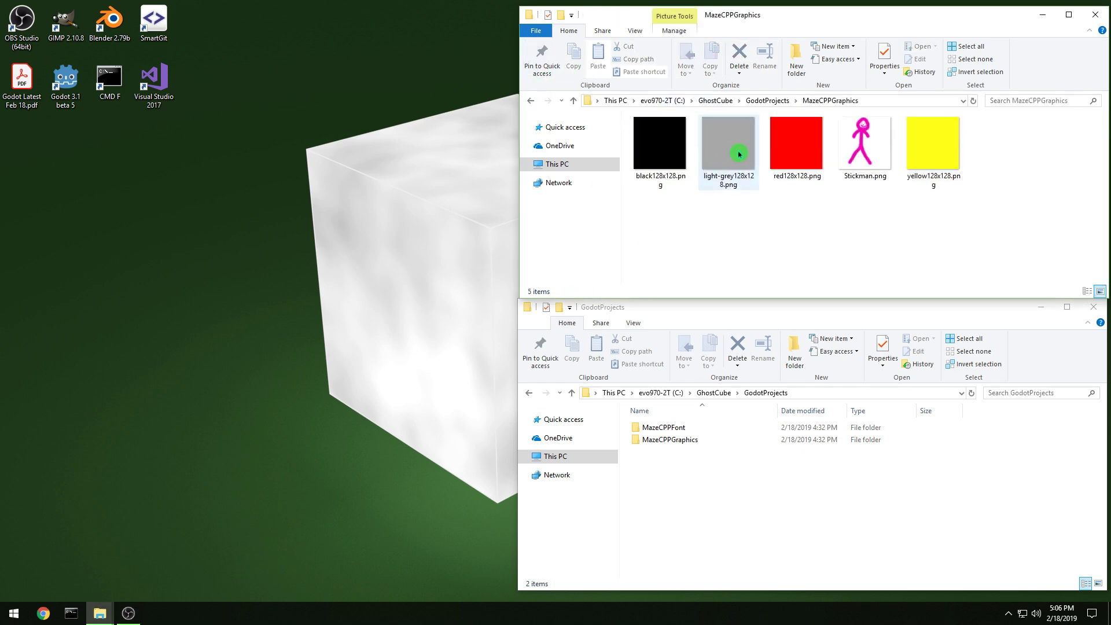
pyautogui.click(529, 101)
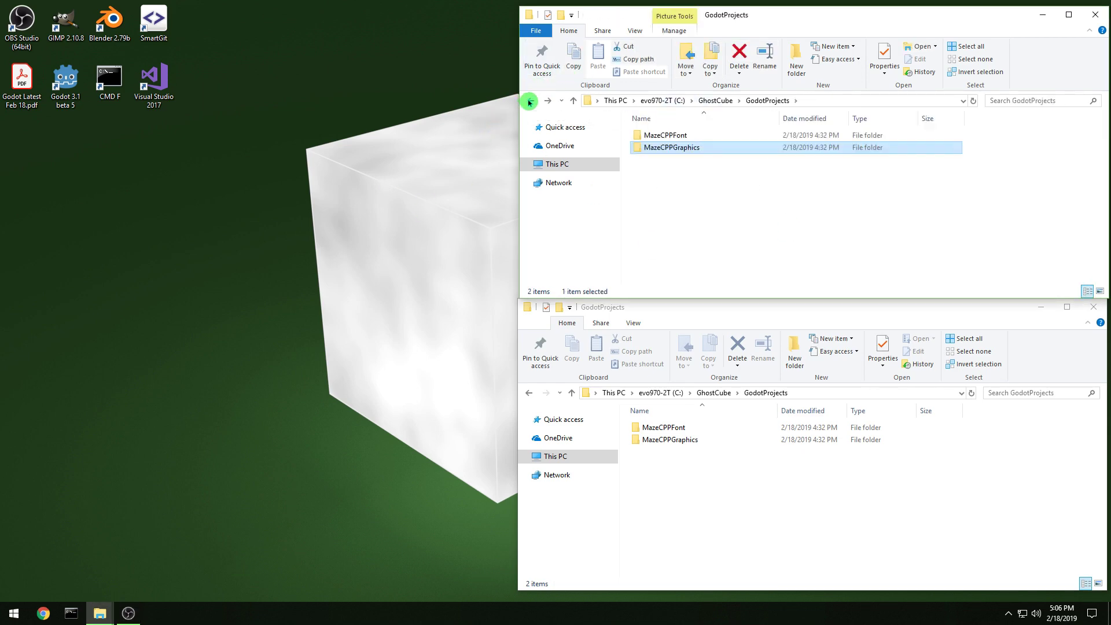
pyautogui.click(97, 84)
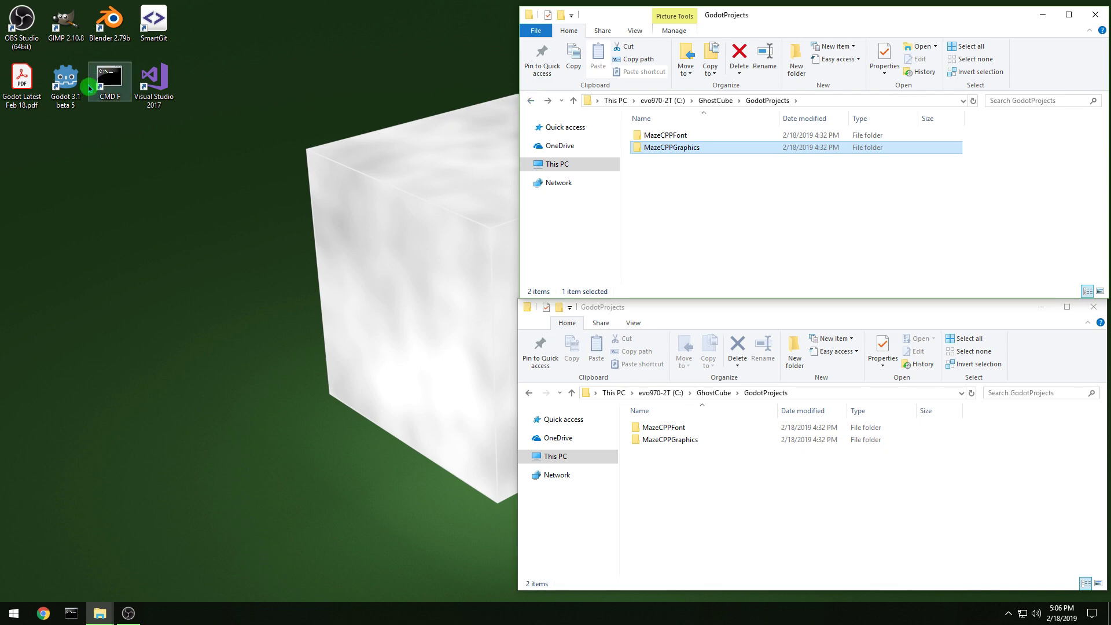
# - Launch Godot 3.1 beta 5, skip the example projects and start a new project
pyautogui.doubleClick(83, 85)
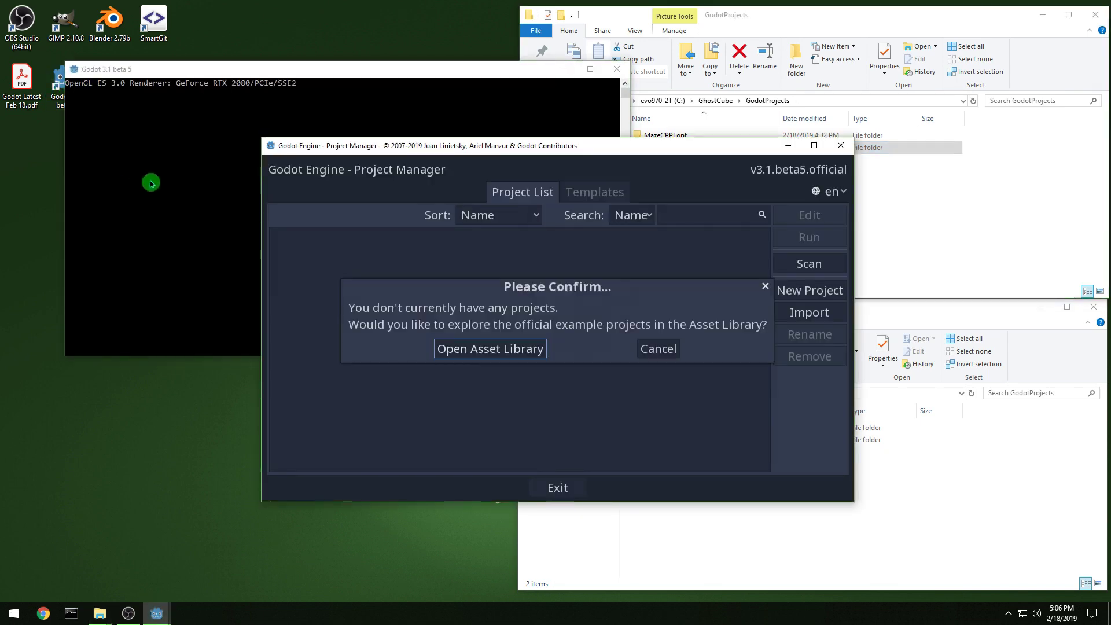
pyautogui.click(653, 347)
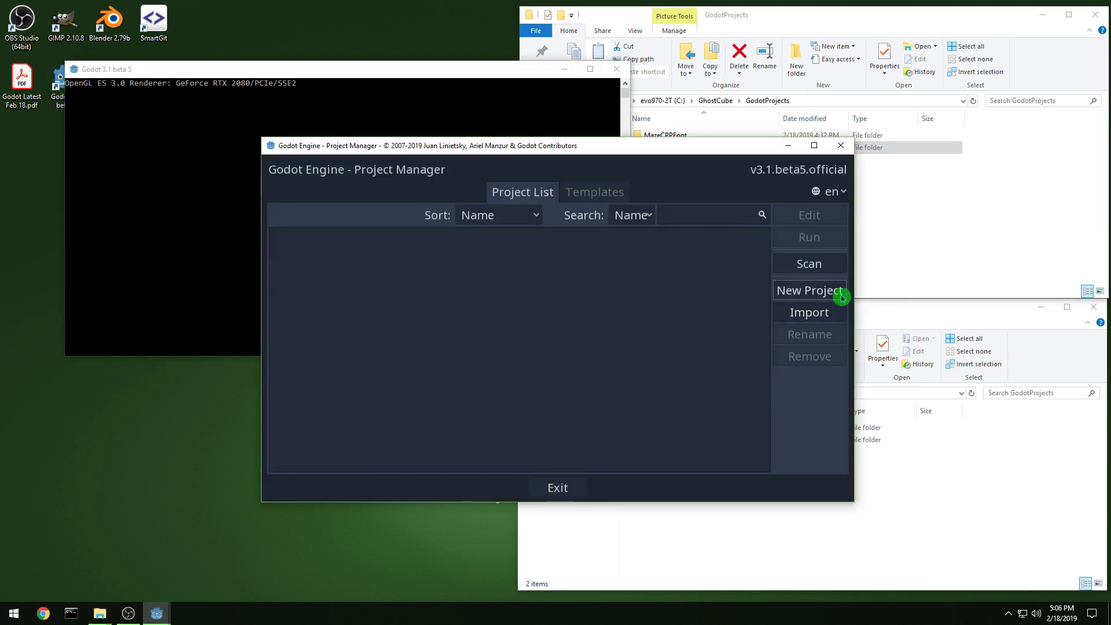
pyautogui.click(841, 297)
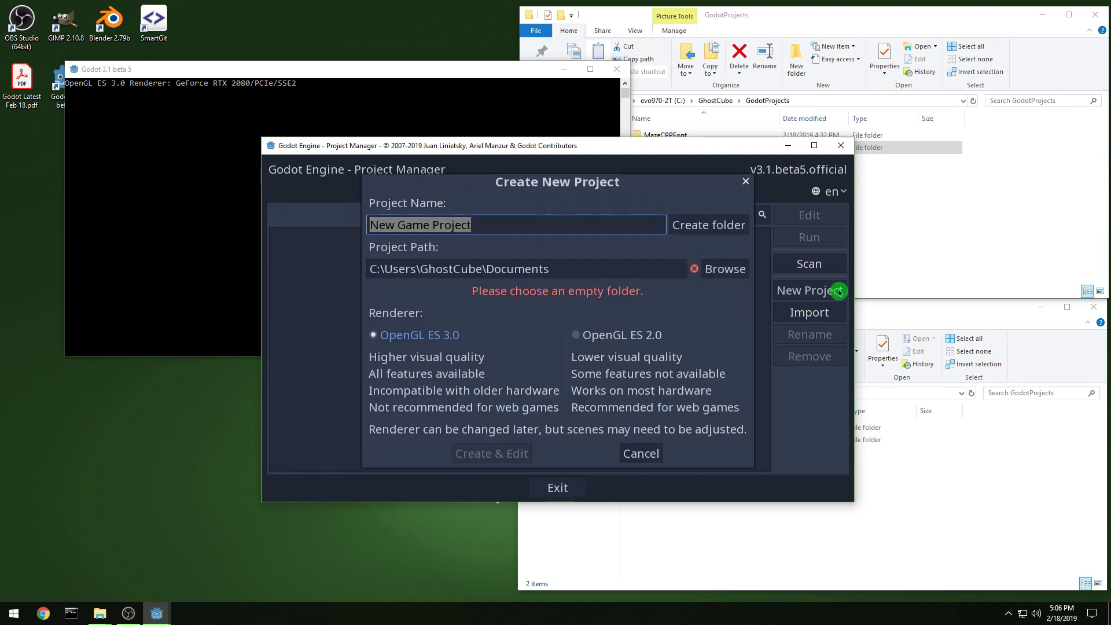
# - Create a new folder named MazeCPP in GodotProjects
pyautogui.click(836, 102)
pyautogui.click(685, 201)
pyautogui.rightClick(670, 184)
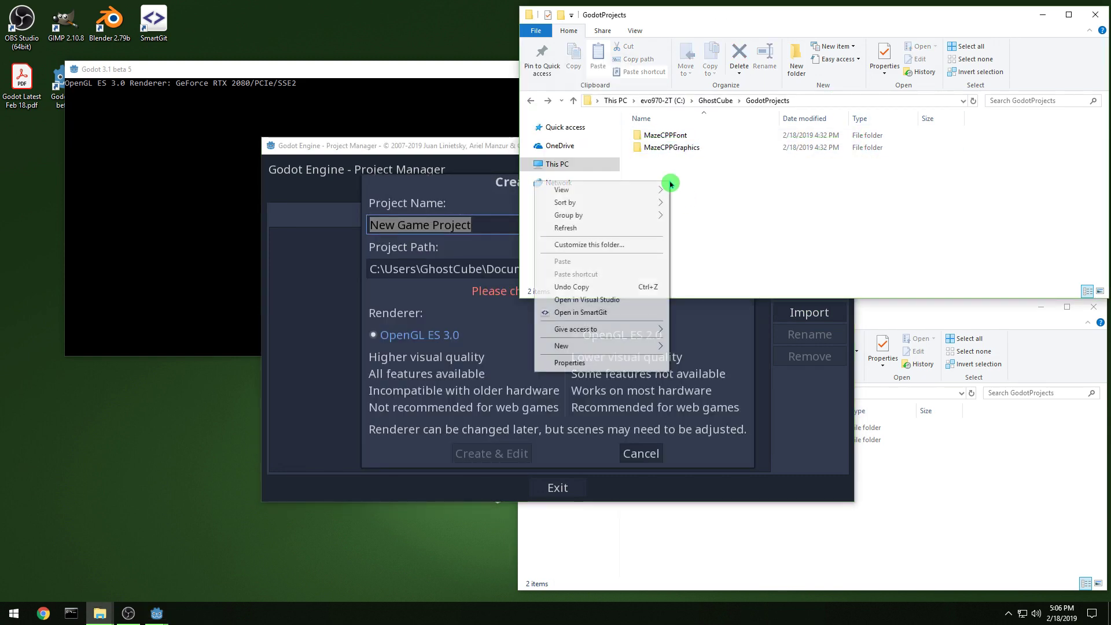
pyautogui.moveTo(623, 346)
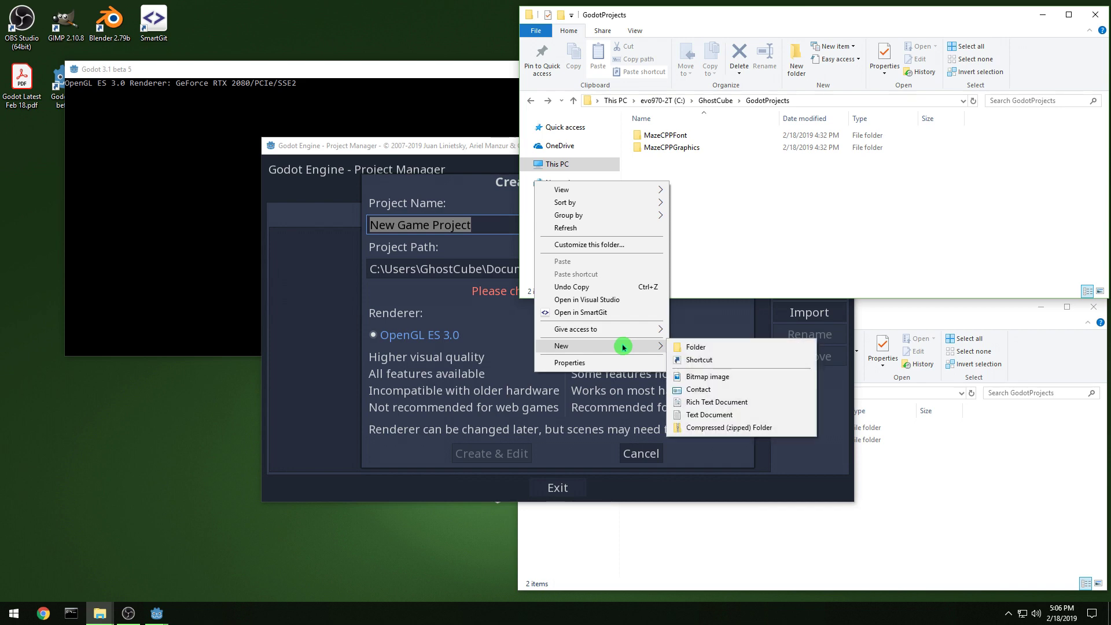
pyautogui.click(701, 346)
pyautogui.write('MazeCPP')
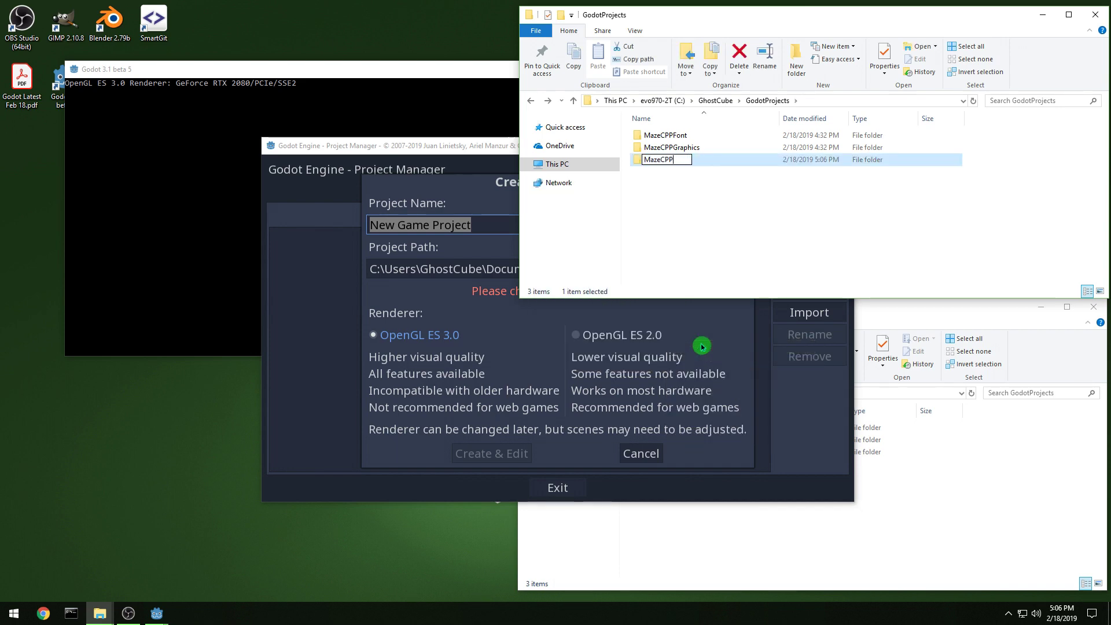
pyautogui.press('Return')
# - Inside MazeCPP, create two subfolders named Godot and Src
pyautogui.doubleClick(666, 136)
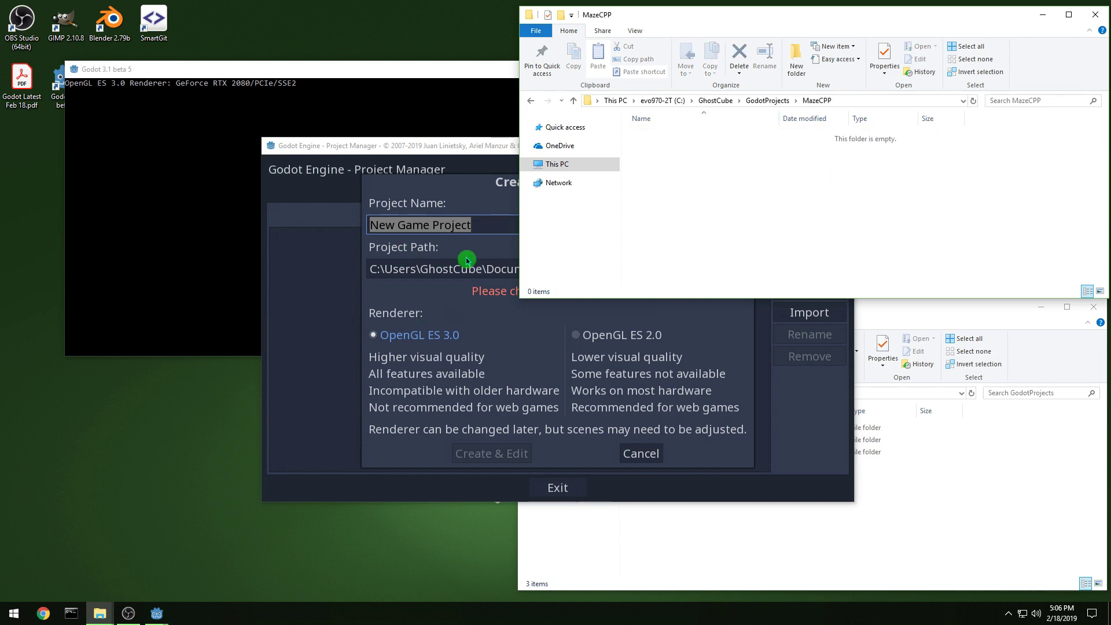
pyautogui.rightClick(689, 144)
pyautogui.moveTo(630, 308)
pyautogui.click(697, 305)
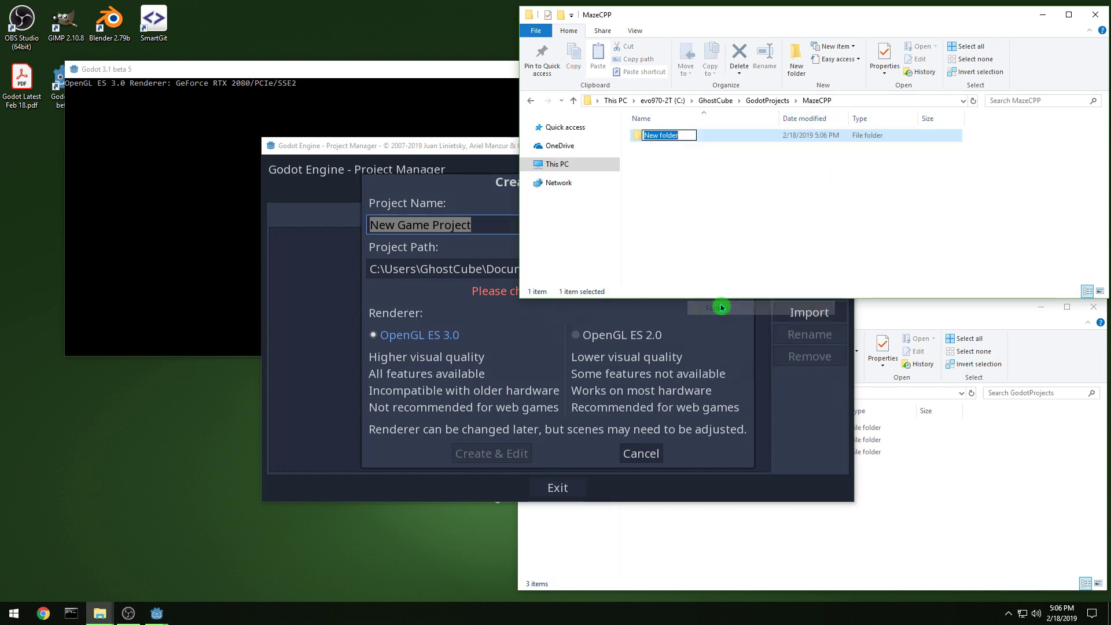
pyautogui.write('G')
pyautogui.press('Return')
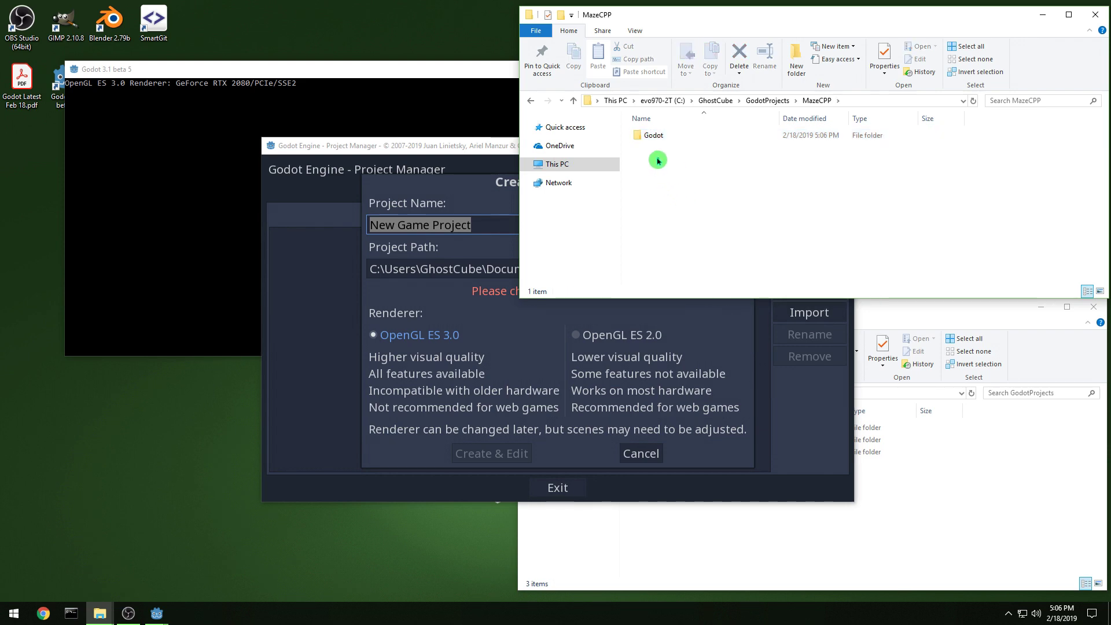
pyautogui.rightClick(657, 159)
pyautogui.moveTo(613, 322)
pyautogui.click(676, 325)
pyautogui.write('S')
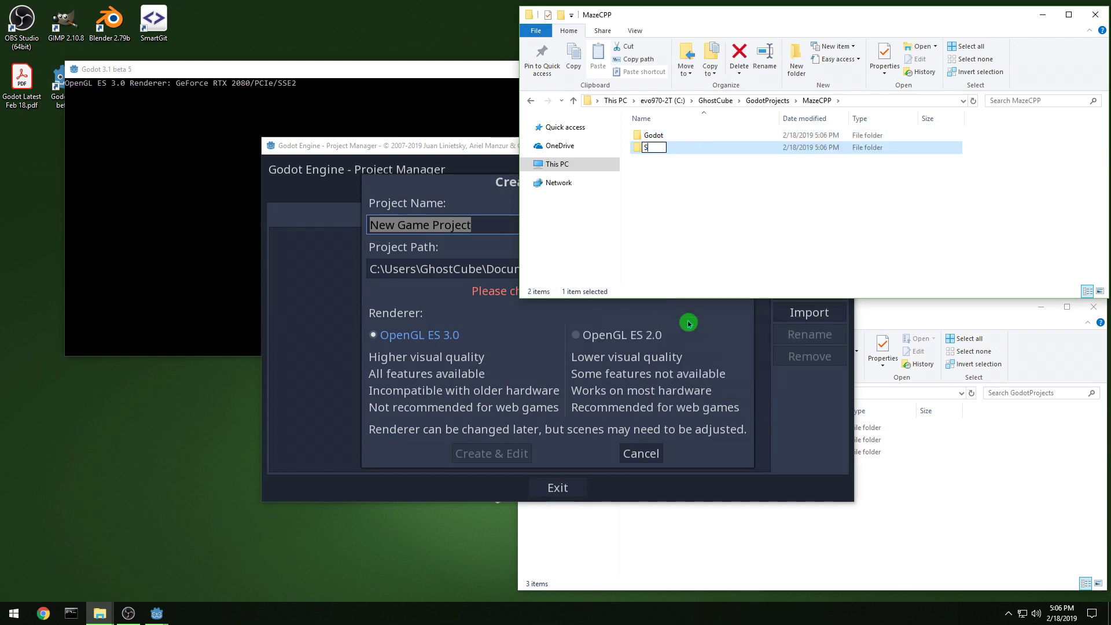
pyautogui.write('rc')
pyautogui.press('Return')
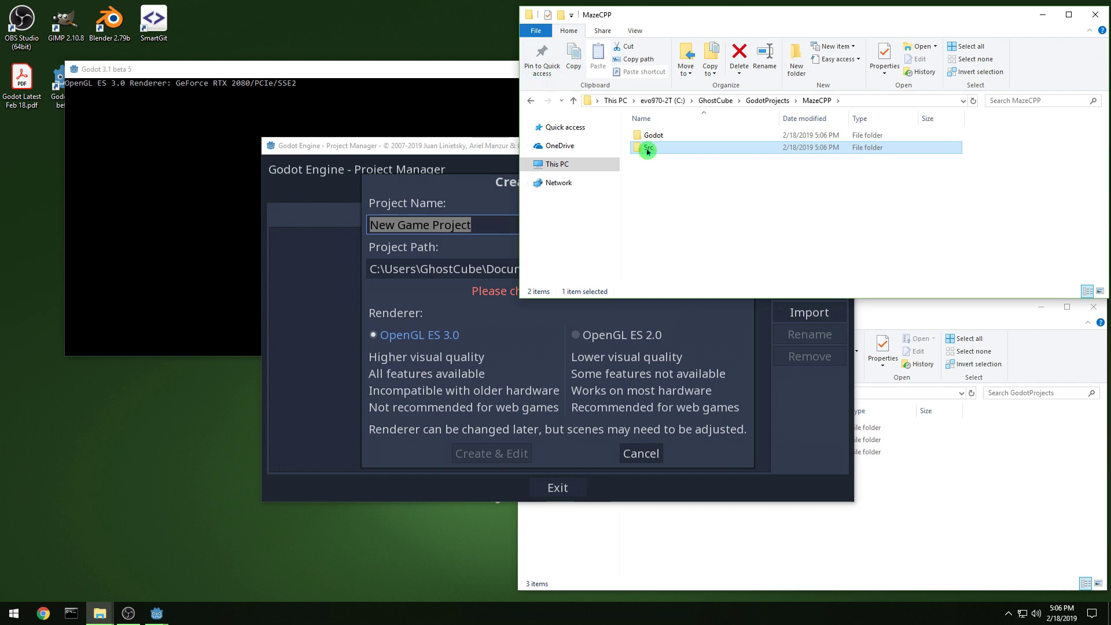
# - Open the Godot subfolder and select its full path for the new project
pyautogui.doubleClick(682, 137)
pyautogui.click(897, 99)
pyautogui.hotkey('ctrl', 'c')
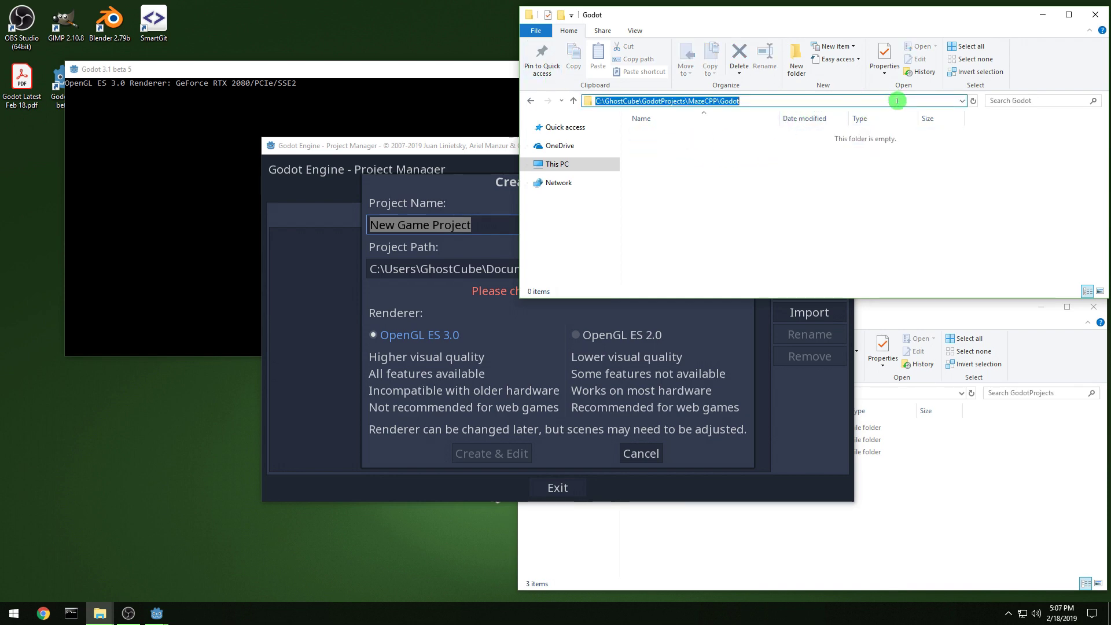
pyautogui.click(443, 187)
# - Create a project named MazeCPP at the MazeCPP\Godot path and open the editor
pyautogui.tripleClick(565, 268)
pyautogui.hotkey('ctrl', 'v')
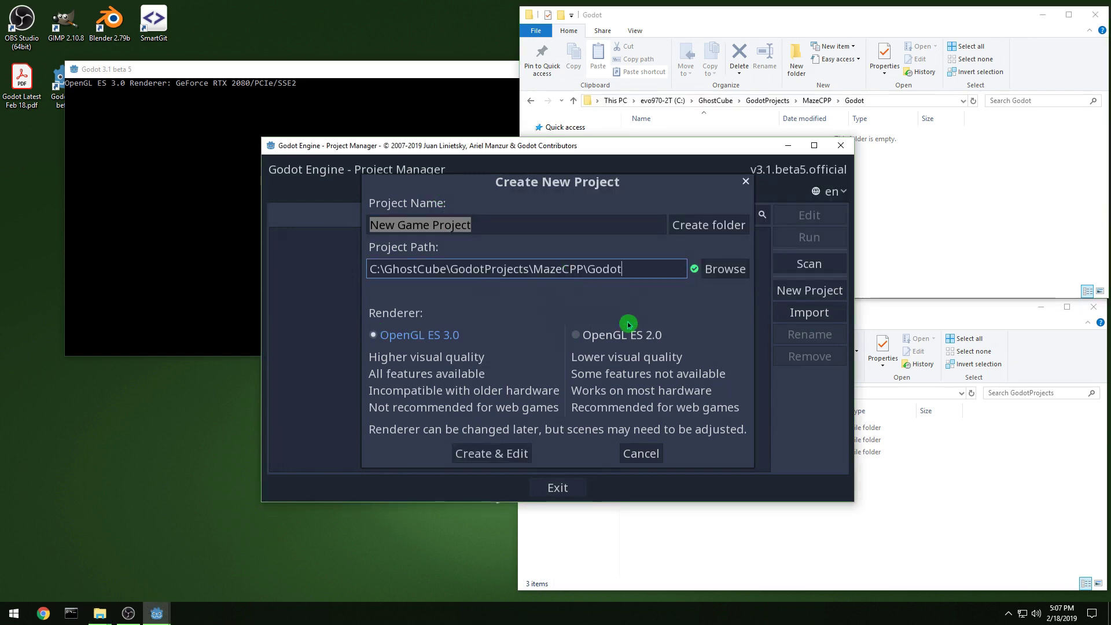
pyautogui.click(626, 229)
pyautogui.write('MazeCPP')
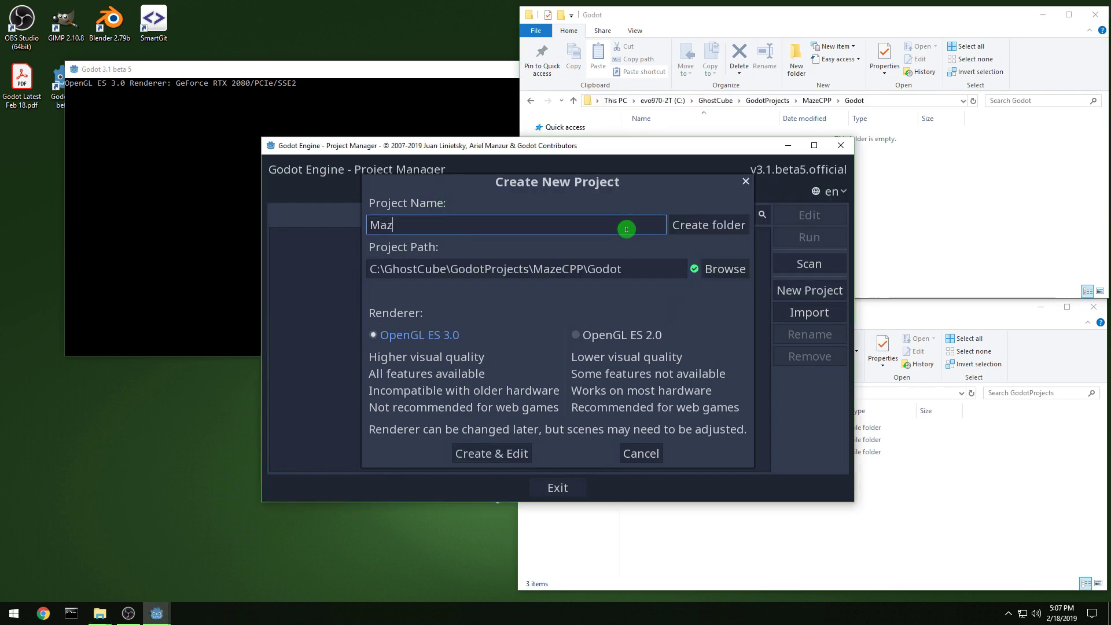
pyautogui.click(506, 453)
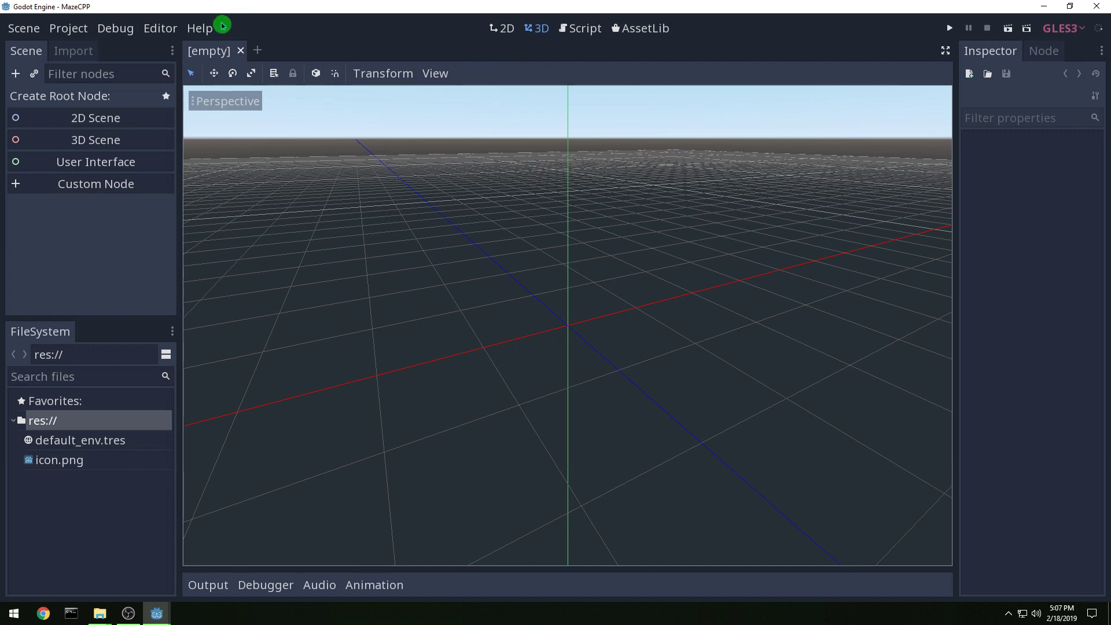
# - Create a 2D Scene root node and rename it main
pyautogui.click(114, 113)
pyautogui.click(81, 101)
pyautogui.doubleClick(81, 99)
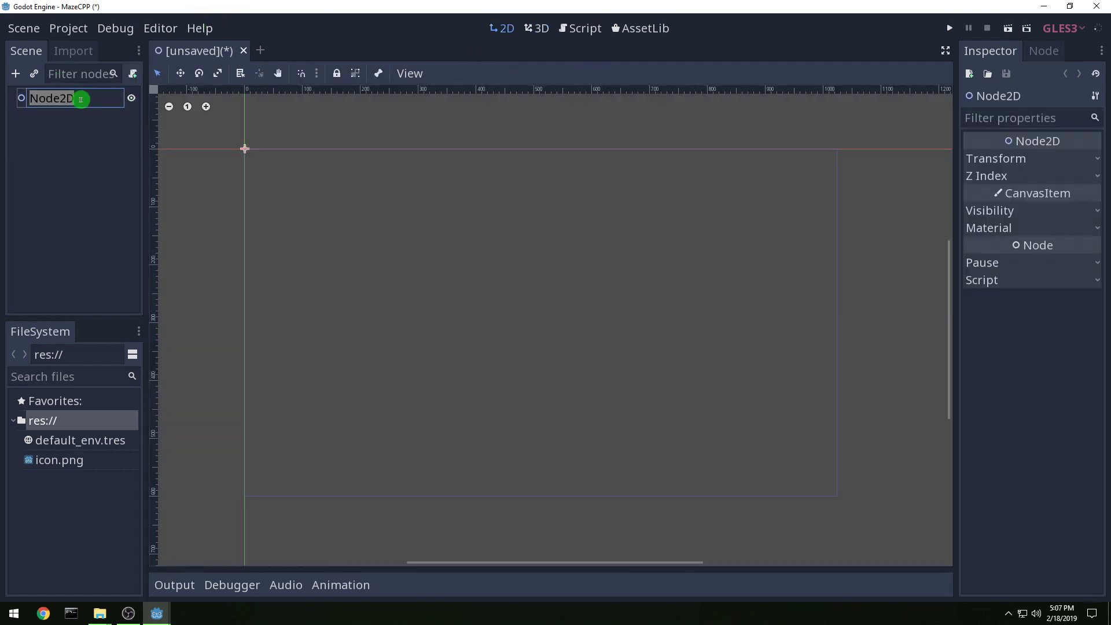
pyautogui.write('main')
pyautogui.press('Return')
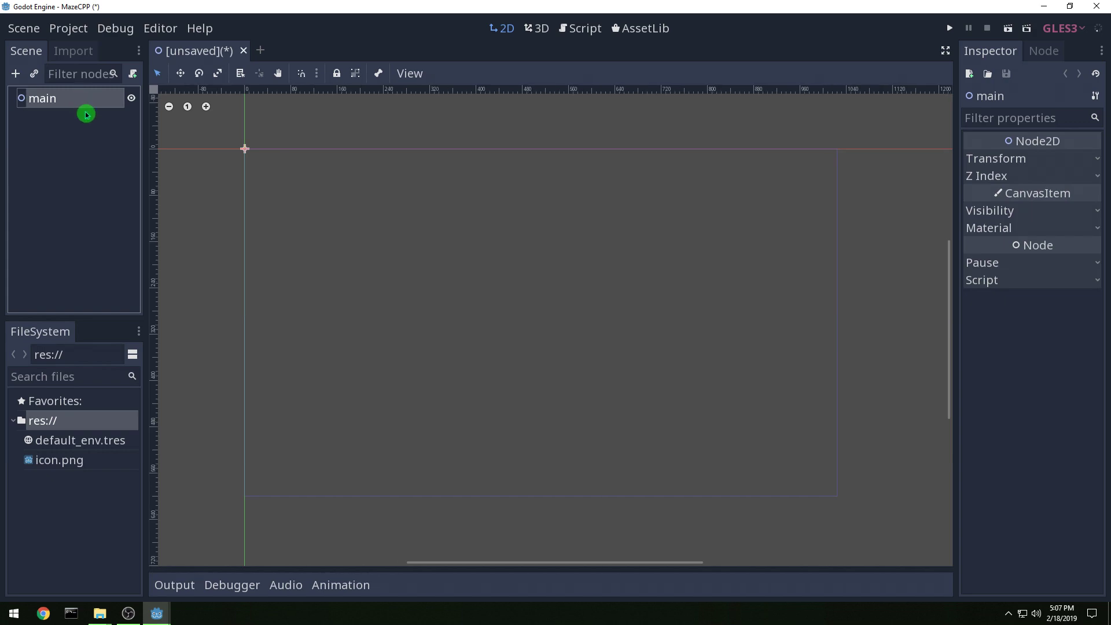
# - Save the scene as main.tscn, run it with main.tscn as main scene, then close the game
pyautogui.hotkey('ctrl', 's')
pyautogui.click(416, 515)
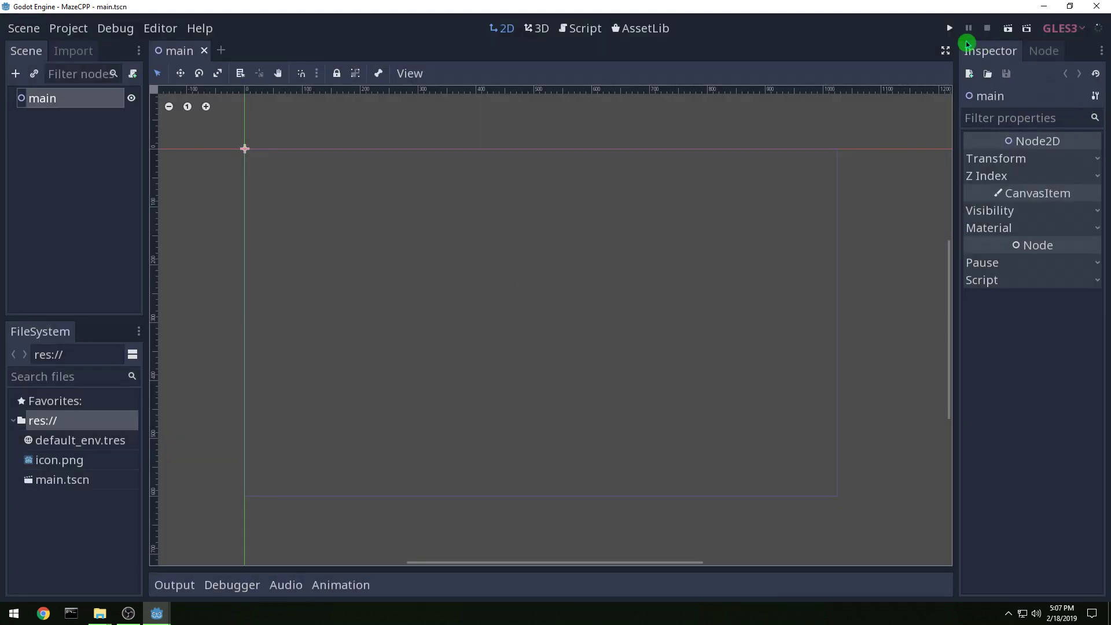
pyautogui.click(952, 29)
pyautogui.click(459, 337)
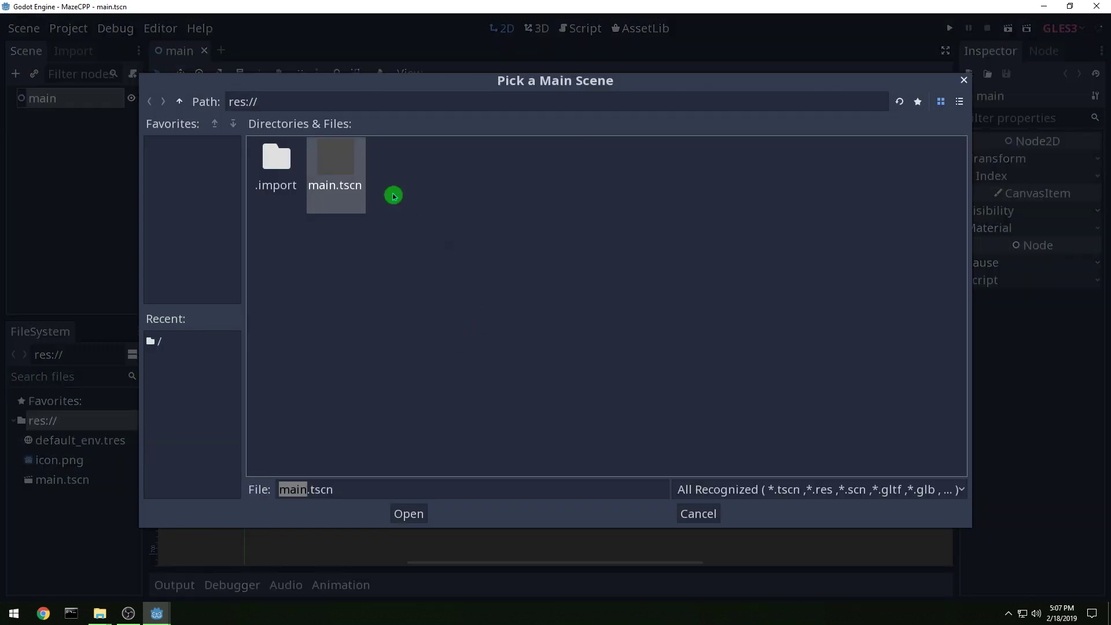
pyautogui.doubleClick(360, 185)
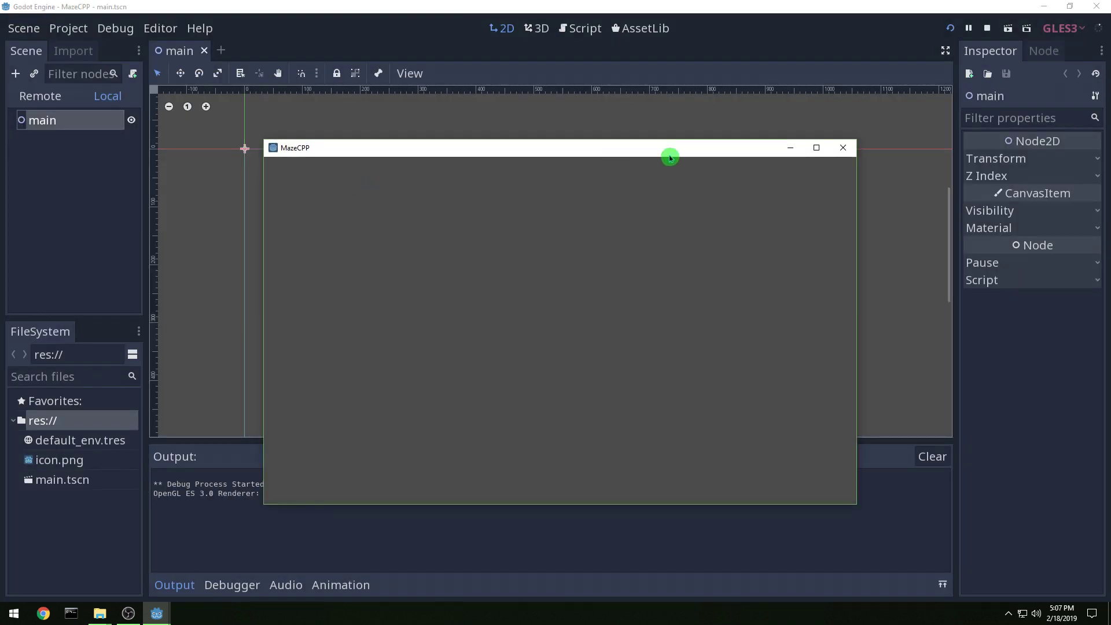
pyautogui.click(843, 148)
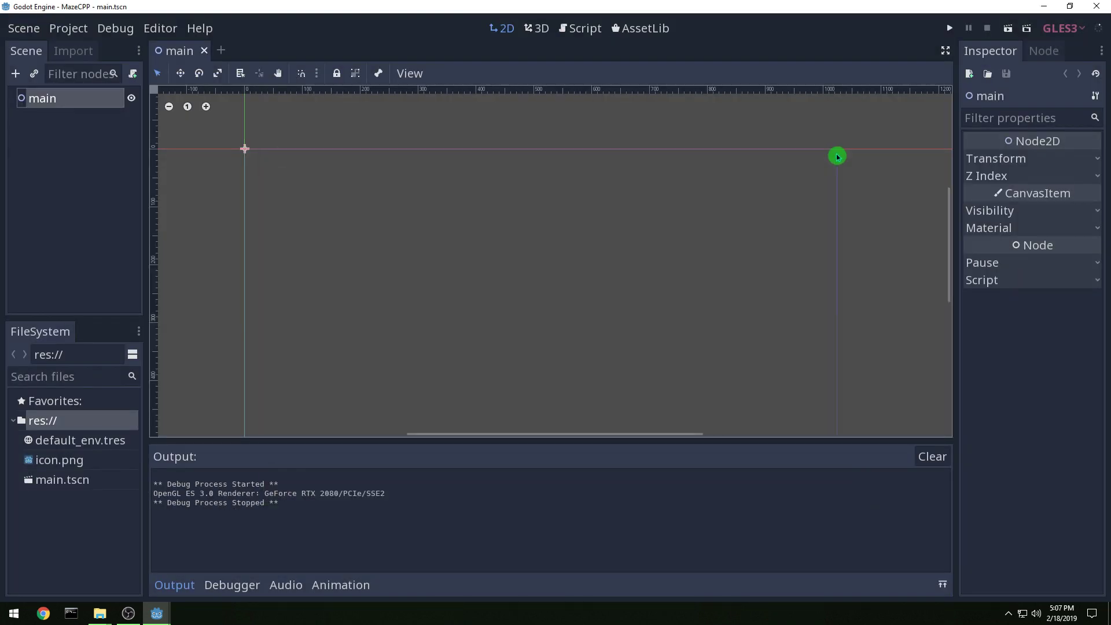
# - Copy Aileron-Heavy.otf from MazeCPPFont into the MazeCPP Godot project folder
pyautogui.moveTo(100, 613)
pyautogui.click(69, 572)
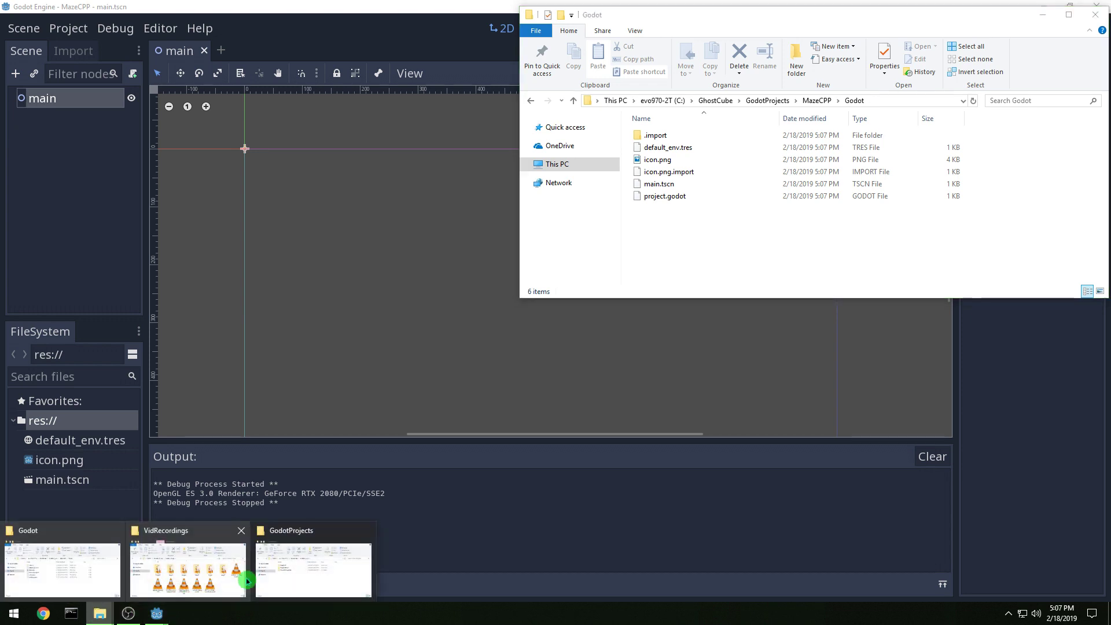
pyautogui.click(289, 574)
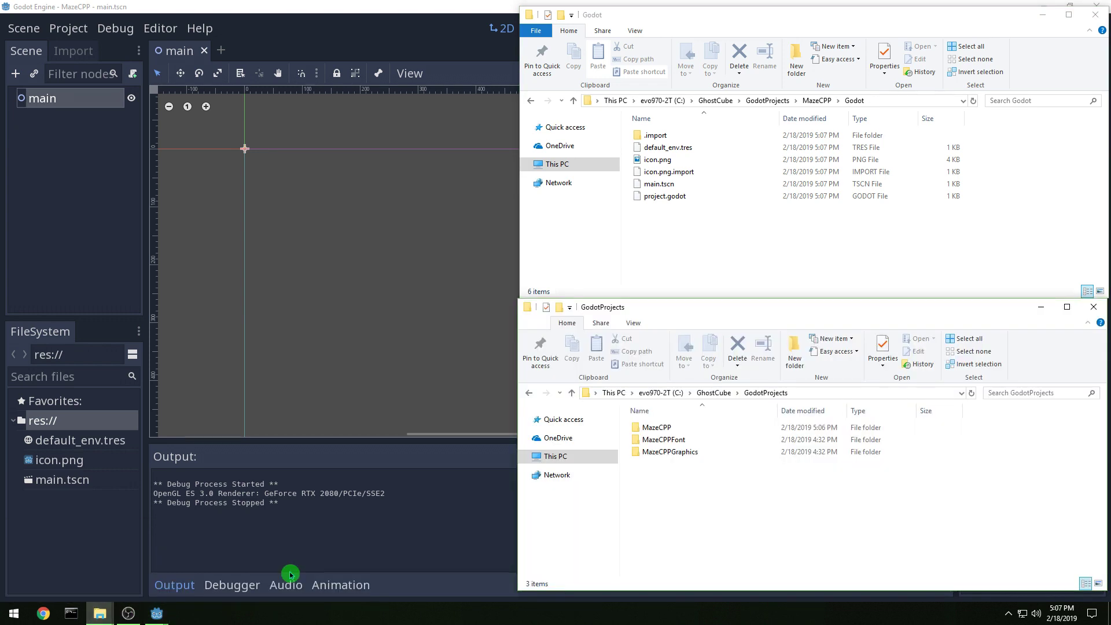
pyautogui.doubleClick(691, 439)
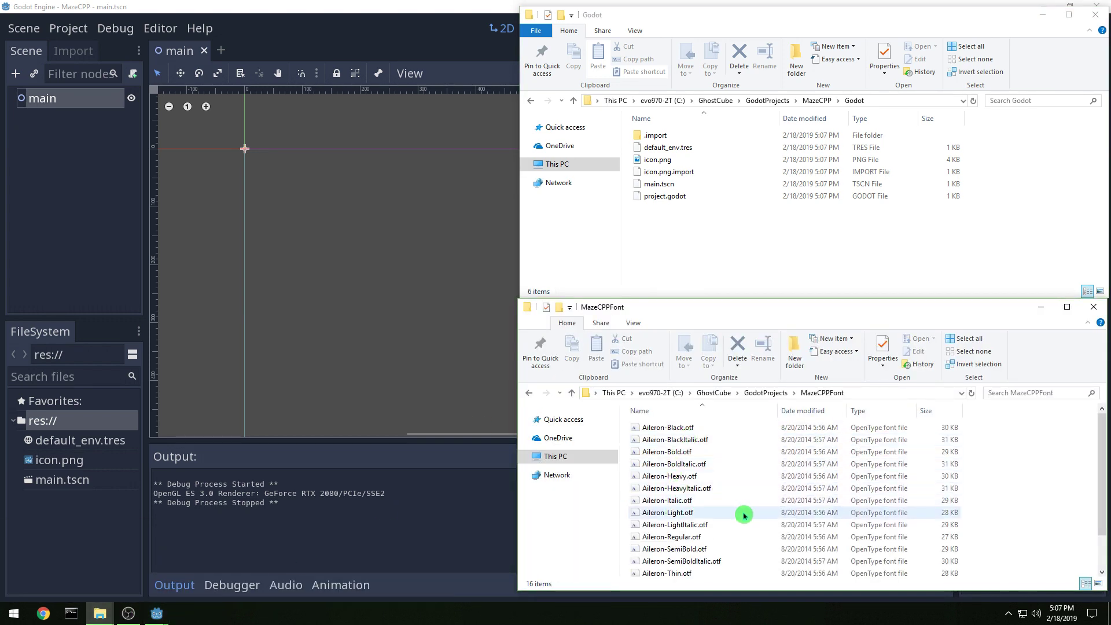
pyautogui.click(683, 476)
pyautogui.moveTo(677, 480); pyautogui.dragTo(711, 226, button='right')
pyautogui.click(740, 255)
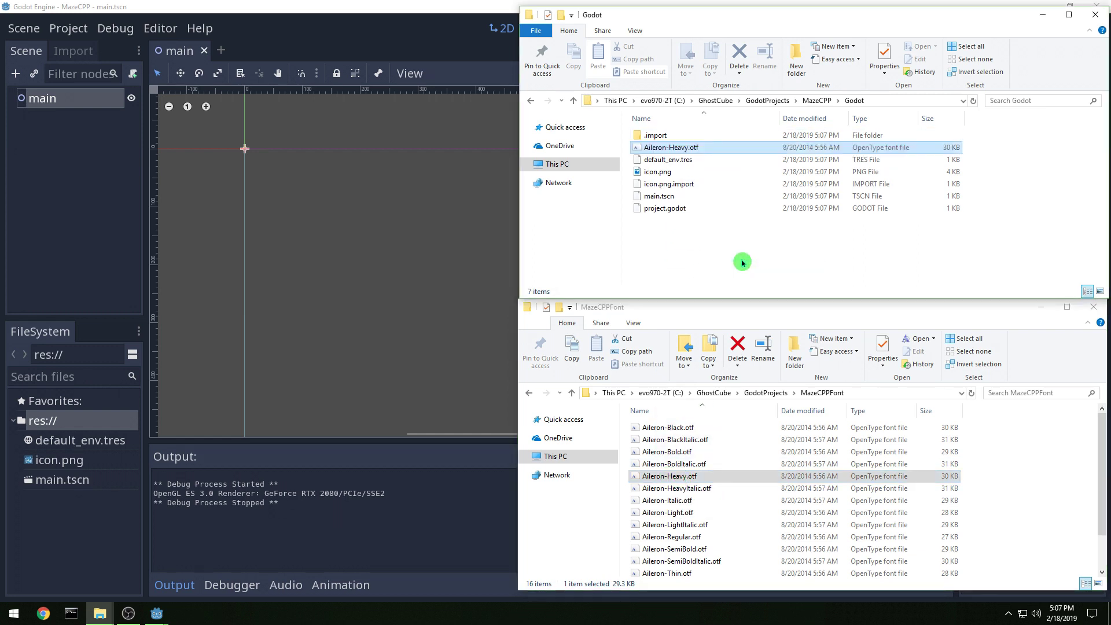
# - Copy the five PNG graphics from MazeCPPGraphics into the Godot project folder
pyautogui.click(780, 394)
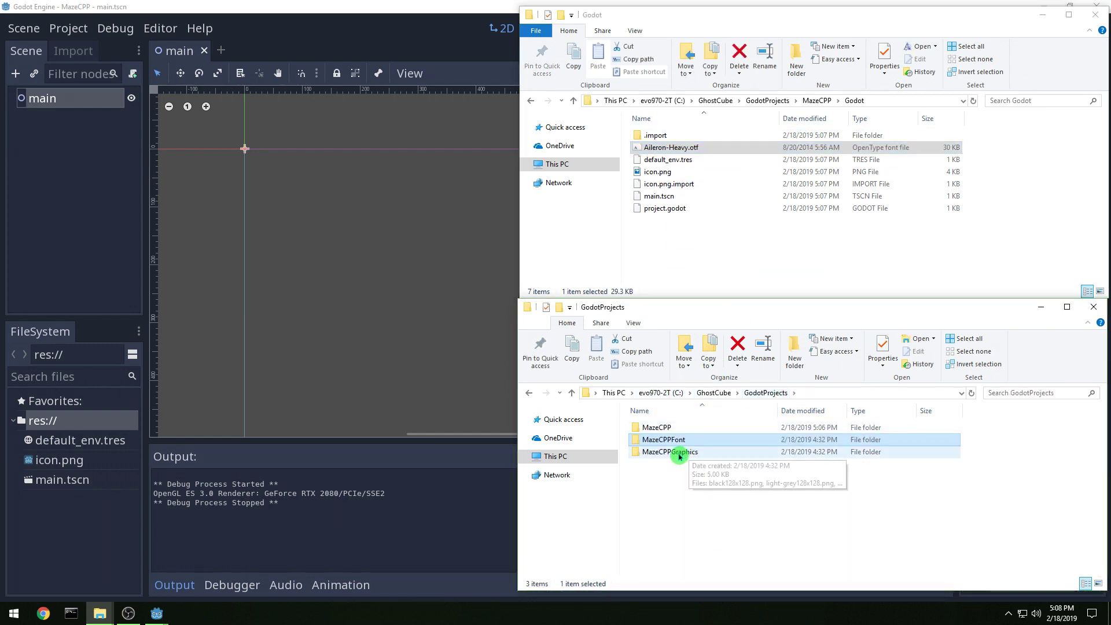
pyautogui.doubleClick(675, 454)
pyautogui.moveTo(976, 509); pyautogui.dragTo(642, 382)
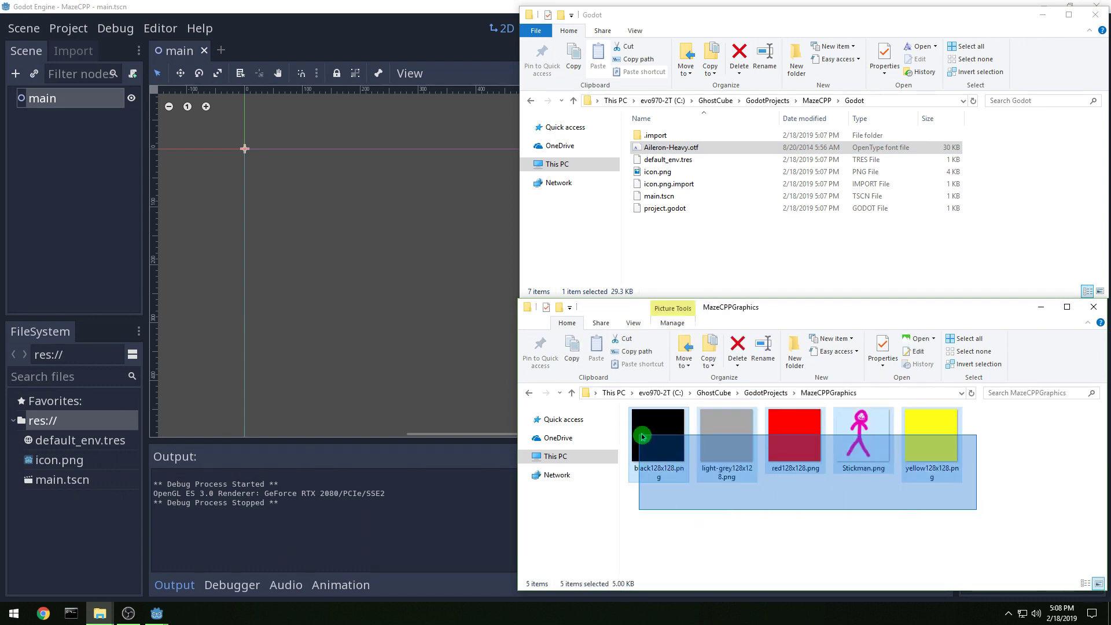
pyautogui.moveTo(659, 425); pyautogui.dragTo(727, 264, button='right')
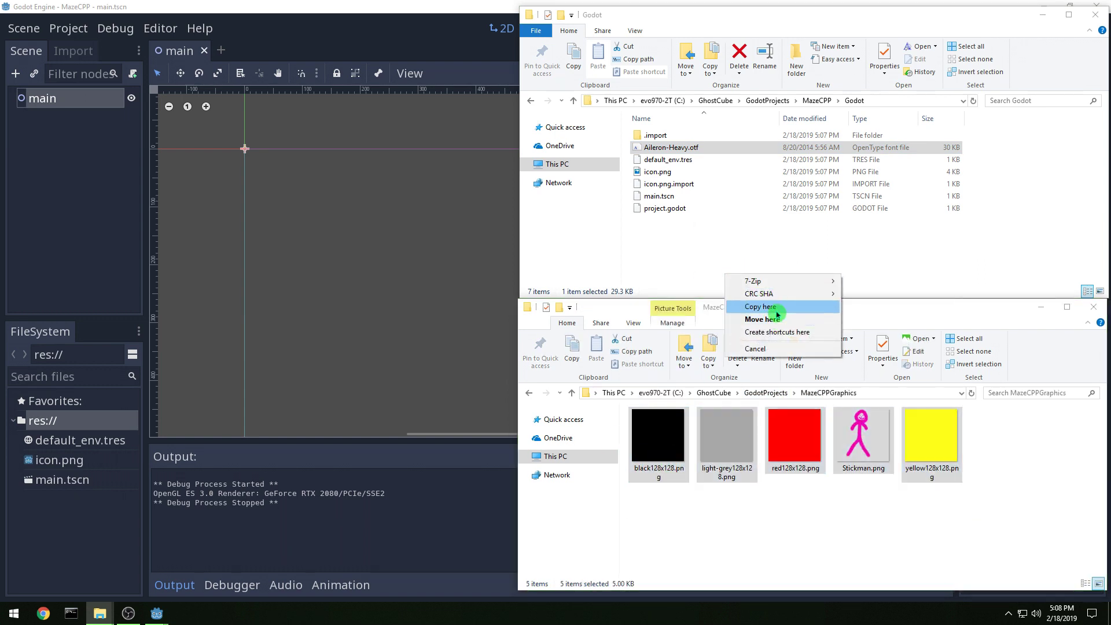
pyautogui.click(762, 307)
pyautogui.click(1000, 264)
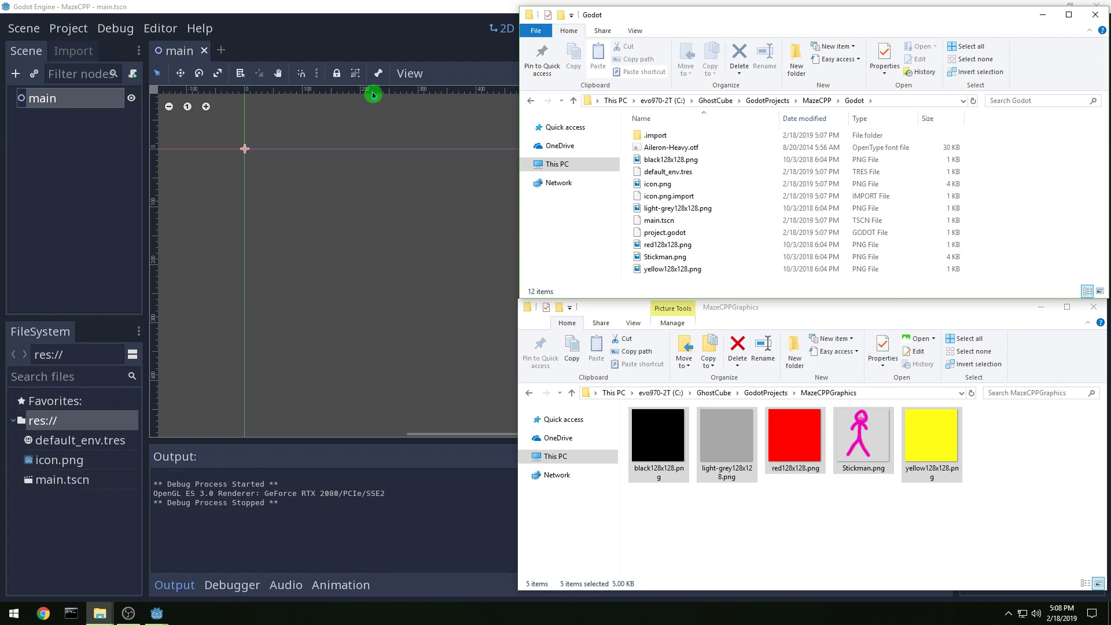
pyautogui.click(343, 7)
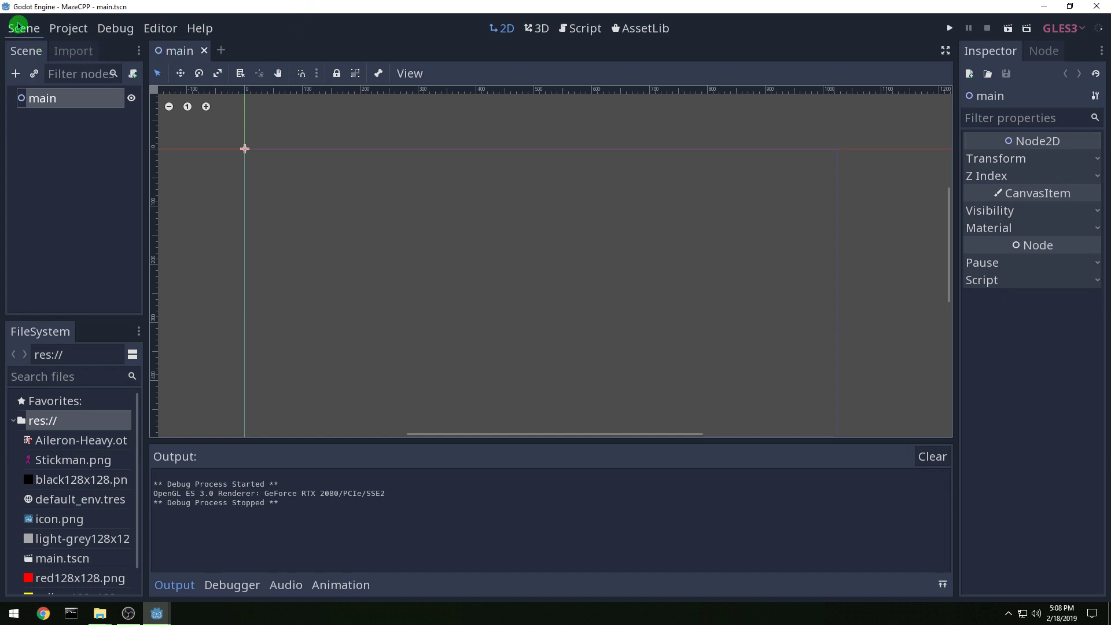
# - In Project Settings, name 2D physics layers 1–3 Player, Wall and Exit
pyautogui.click(68, 28)
pyautogui.click(76, 50)
pyautogui.scroll(-10, 365, 322)
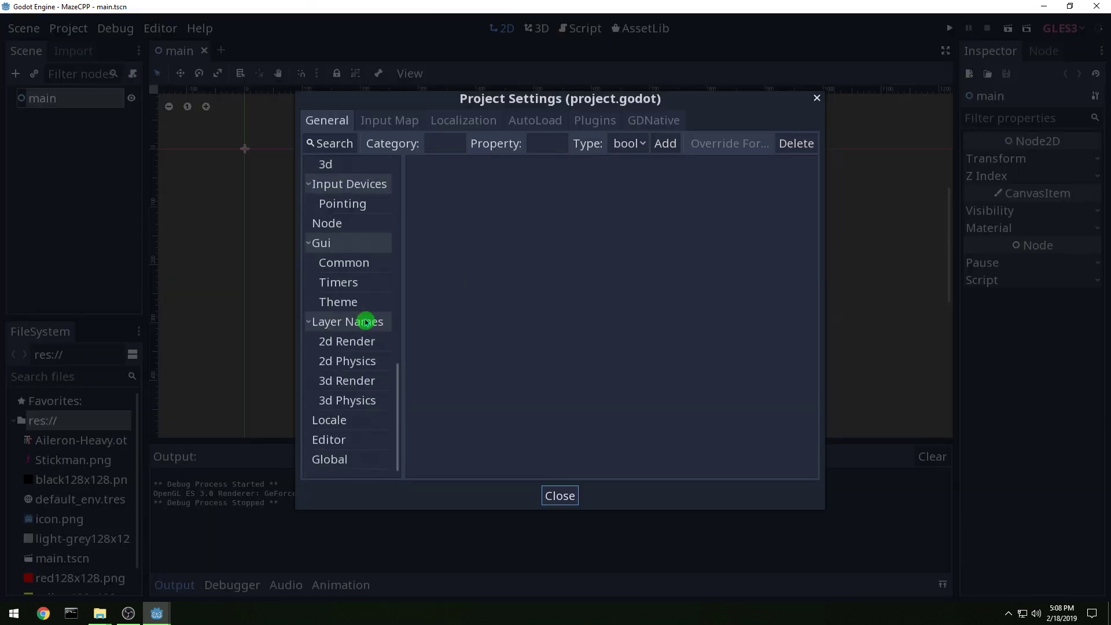
pyautogui.click(344, 361)
pyautogui.click(663, 171)
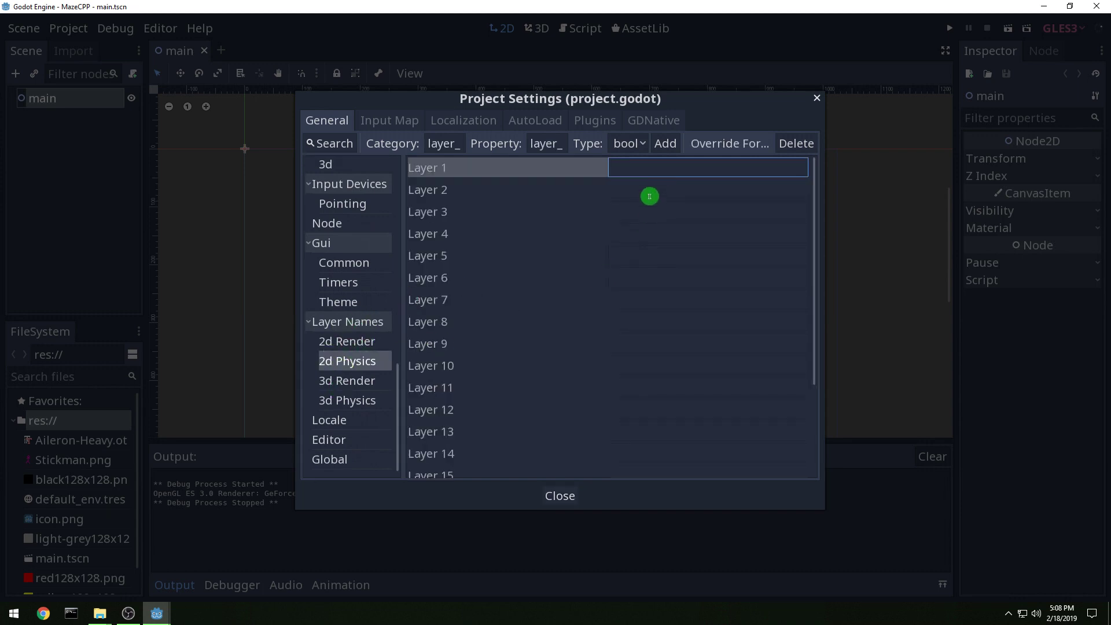
pyautogui.write('Player')
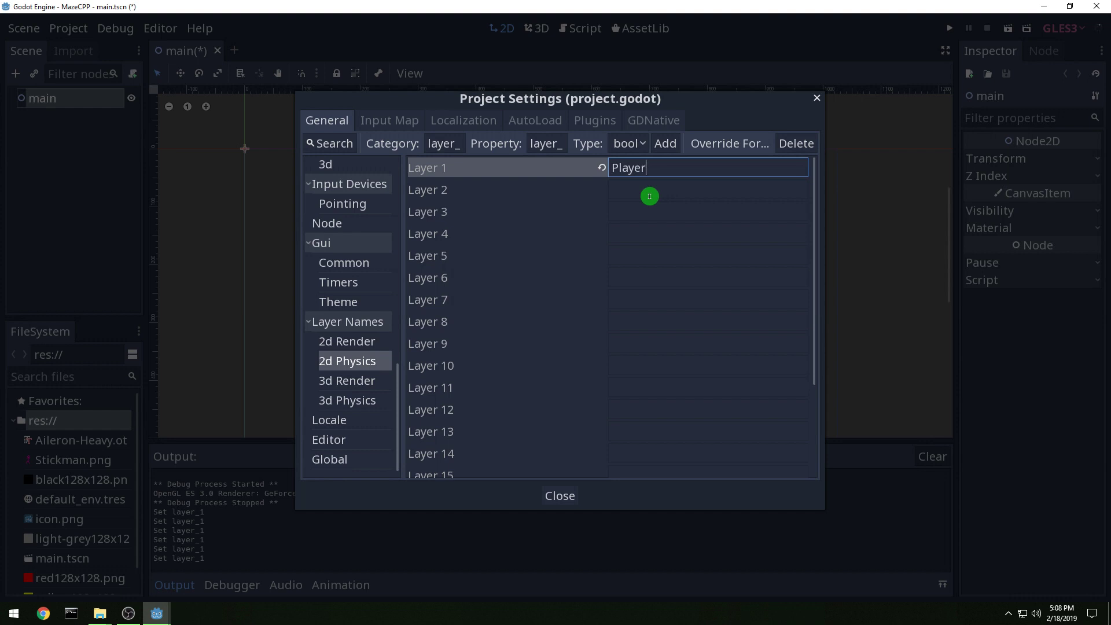
pyautogui.click(650, 196)
pyautogui.write('Wall')
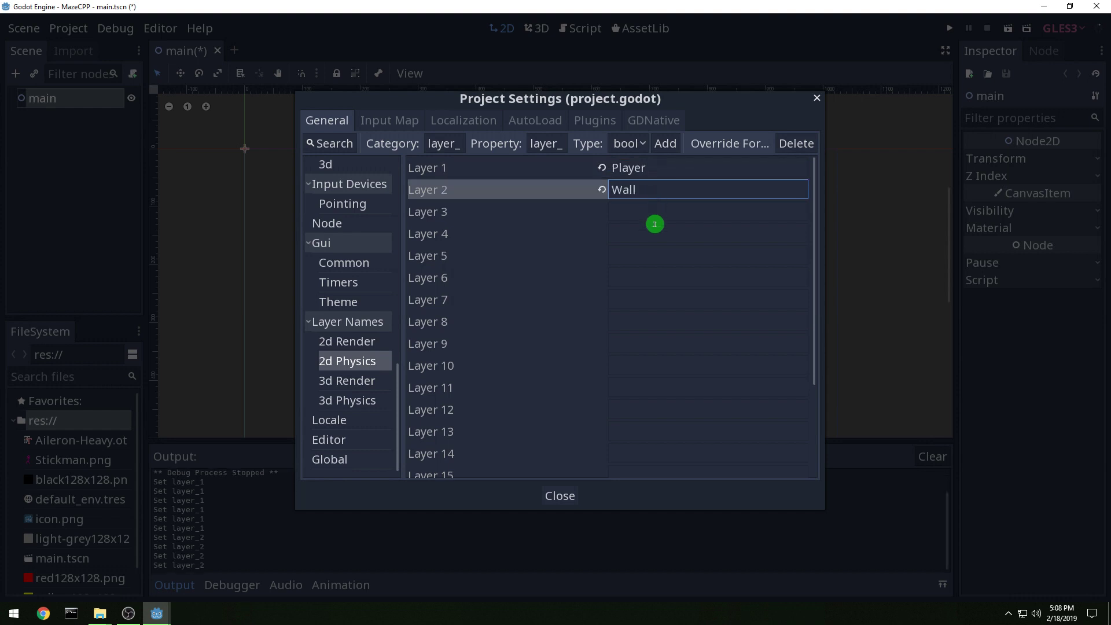
pyautogui.click(651, 207)
pyautogui.write('Exit')
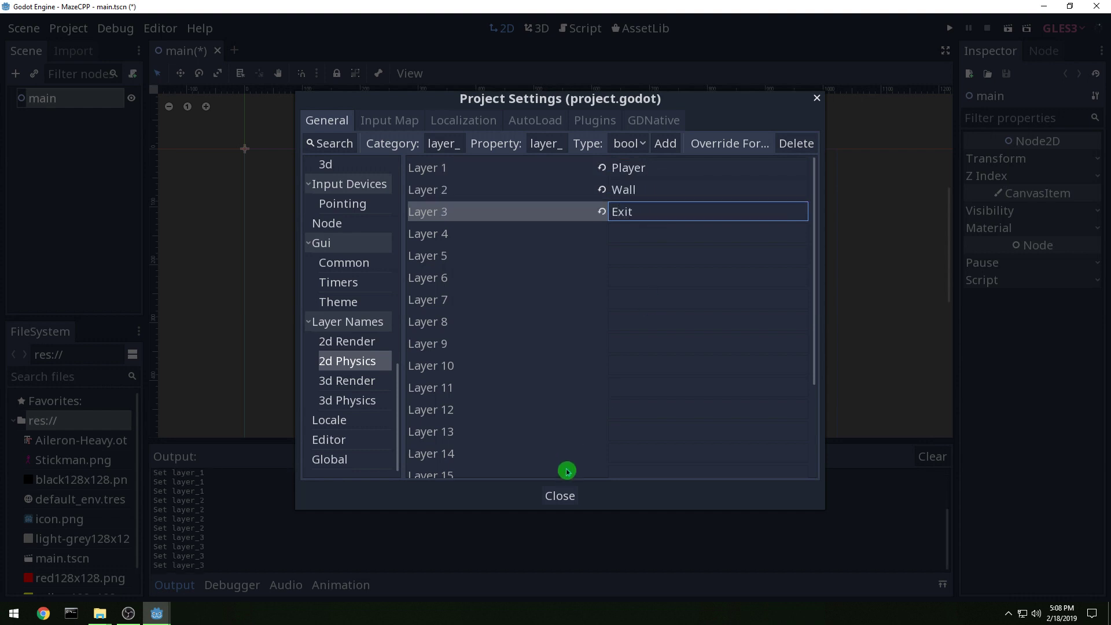
# - Set the game window to 1920×1080, borderless and fullscreen, then close Project Settings
pyautogui.scroll(3, 375, 307)
pyautogui.scroll(3, 375, 307)
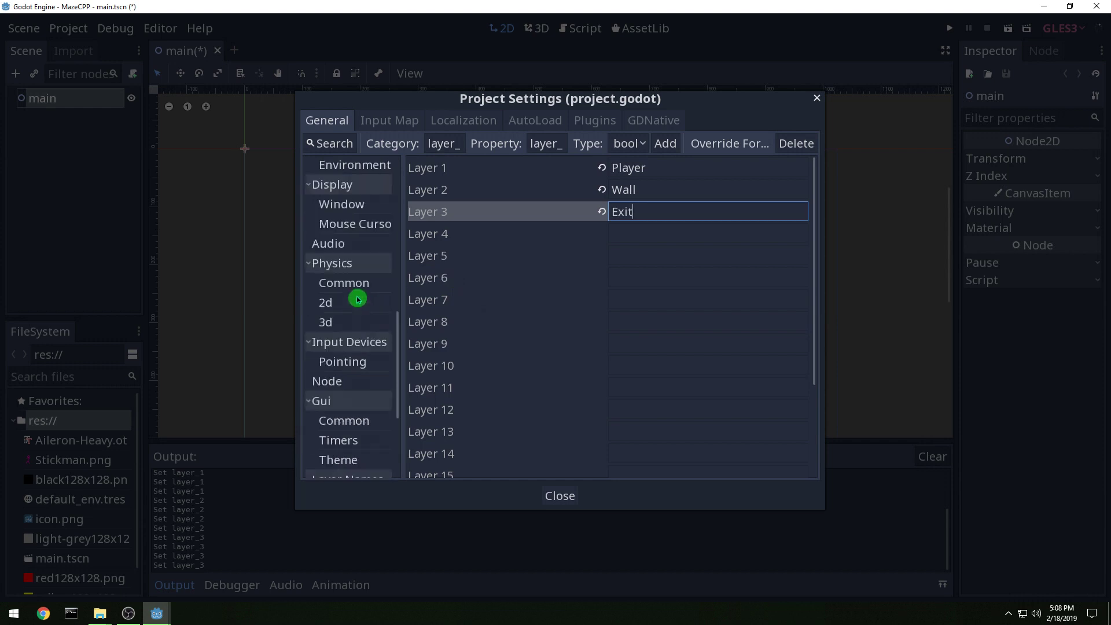
pyautogui.click(342, 204)
pyautogui.click(665, 248)
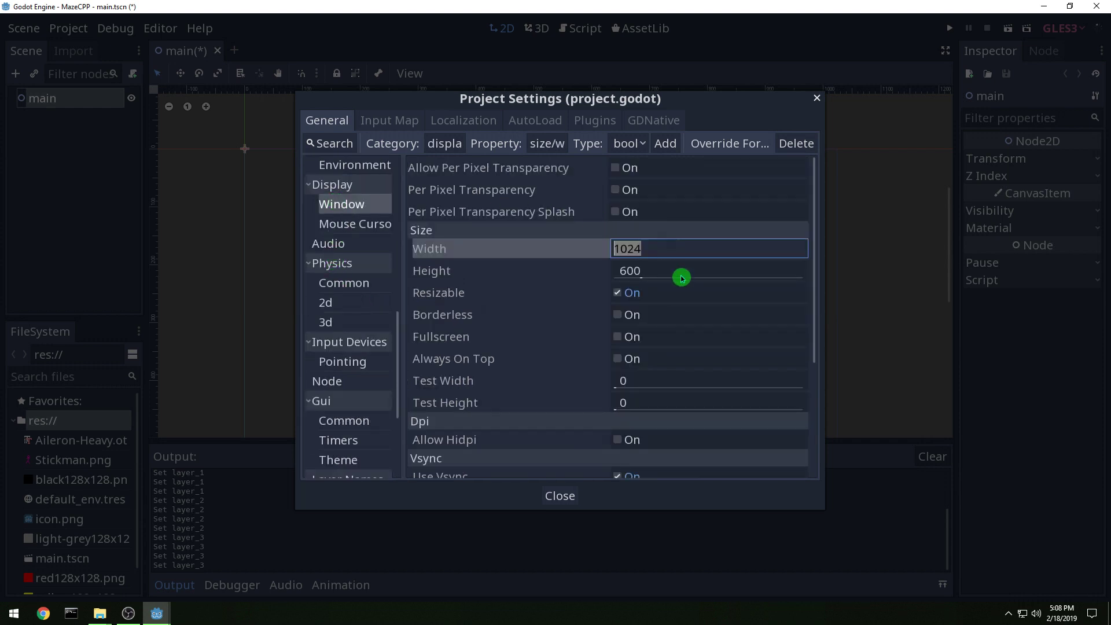
pyautogui.press('Tab')
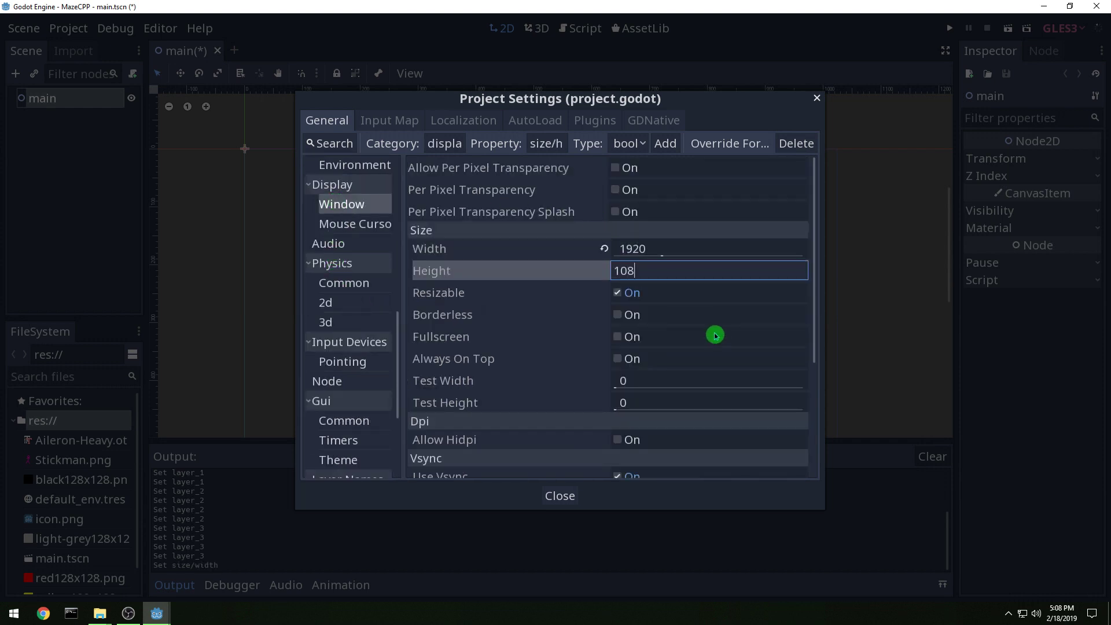
pyautogui.write('1080')
pyautogui.press('Tab')
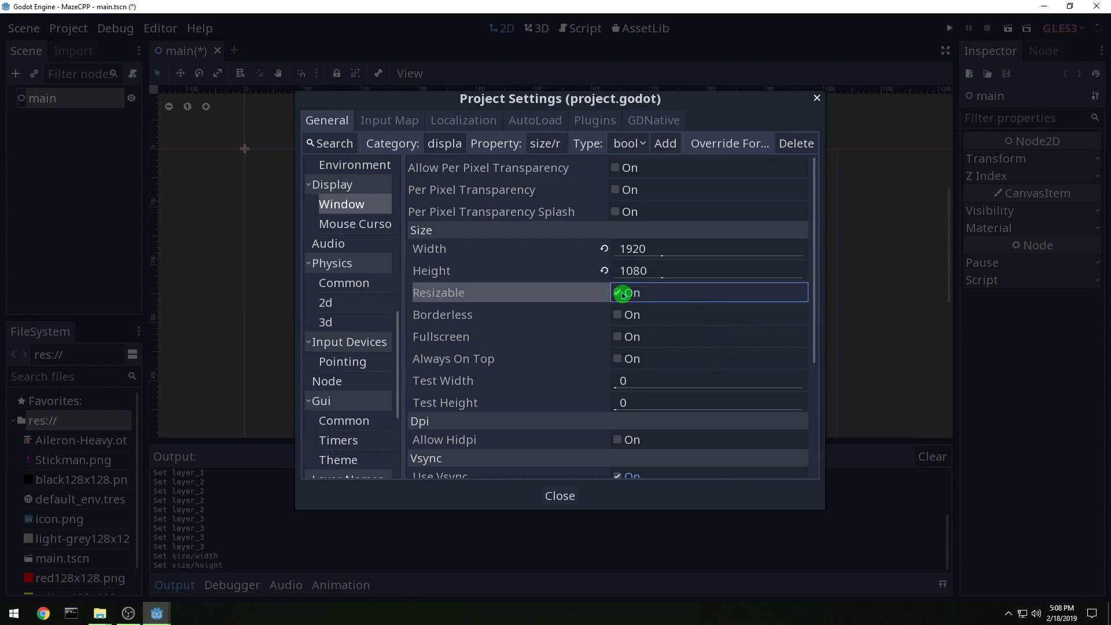
pyautogui.click(616, 314)
pyautogui.click(617, 336)
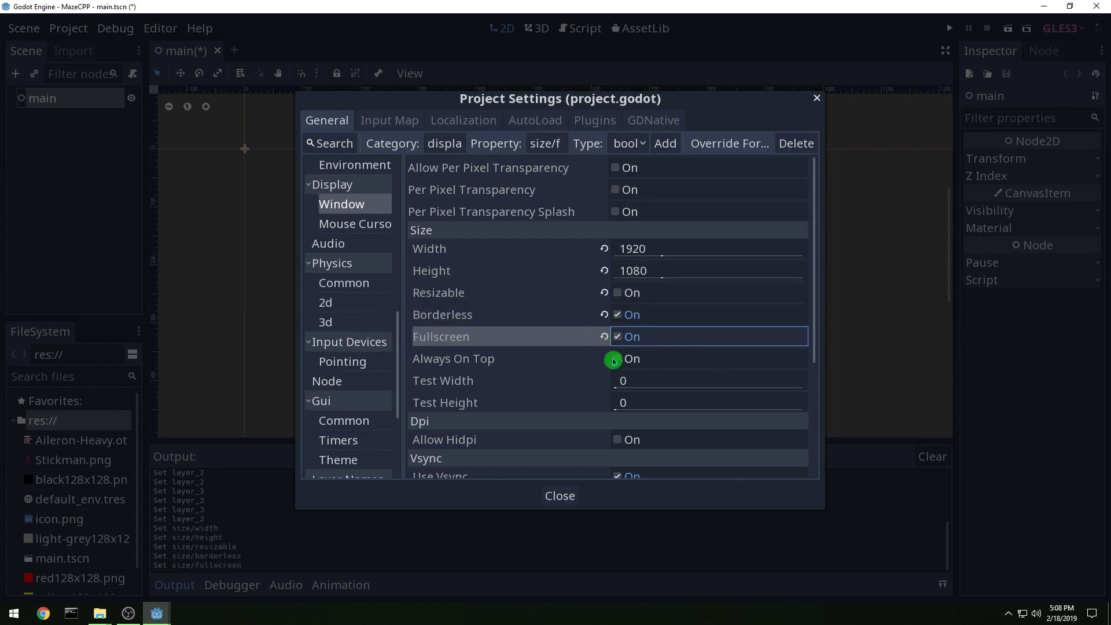
pyautogui.click(554, 496)
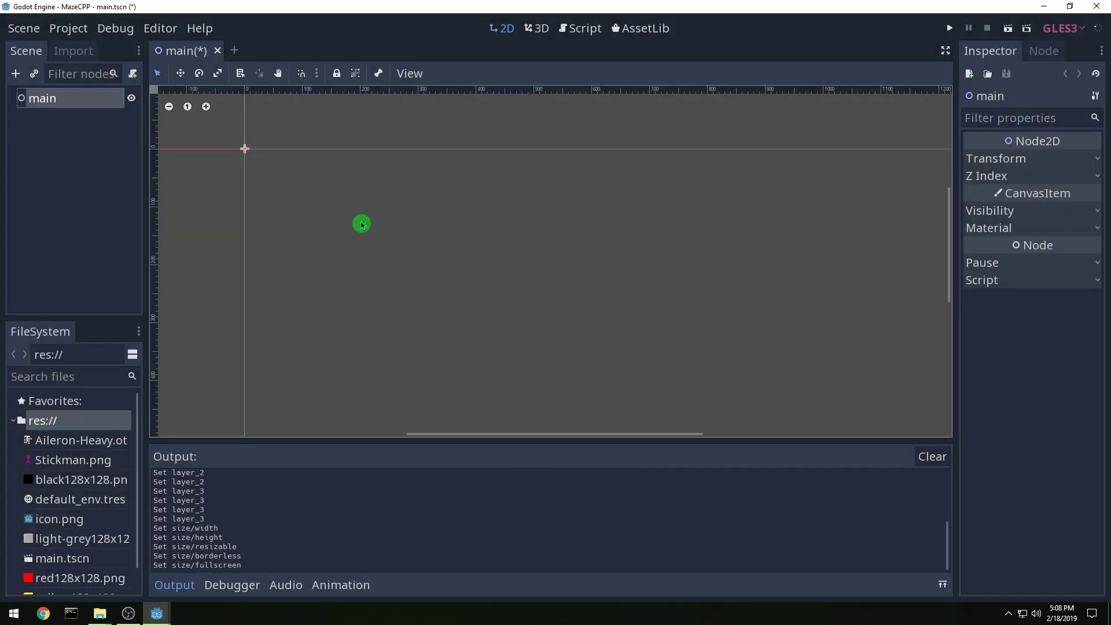
# - Save the main scene and add a Node2D child under main named InnerWalls
pyautogui.hotkey('ctrl', 's')
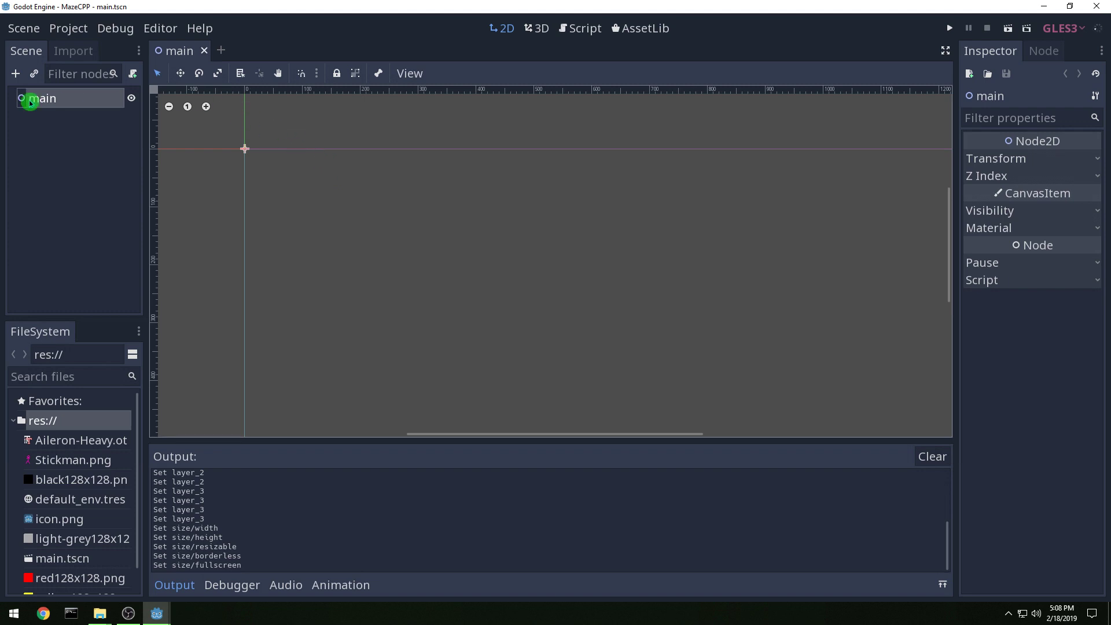
pyautogui.click(17, 74)
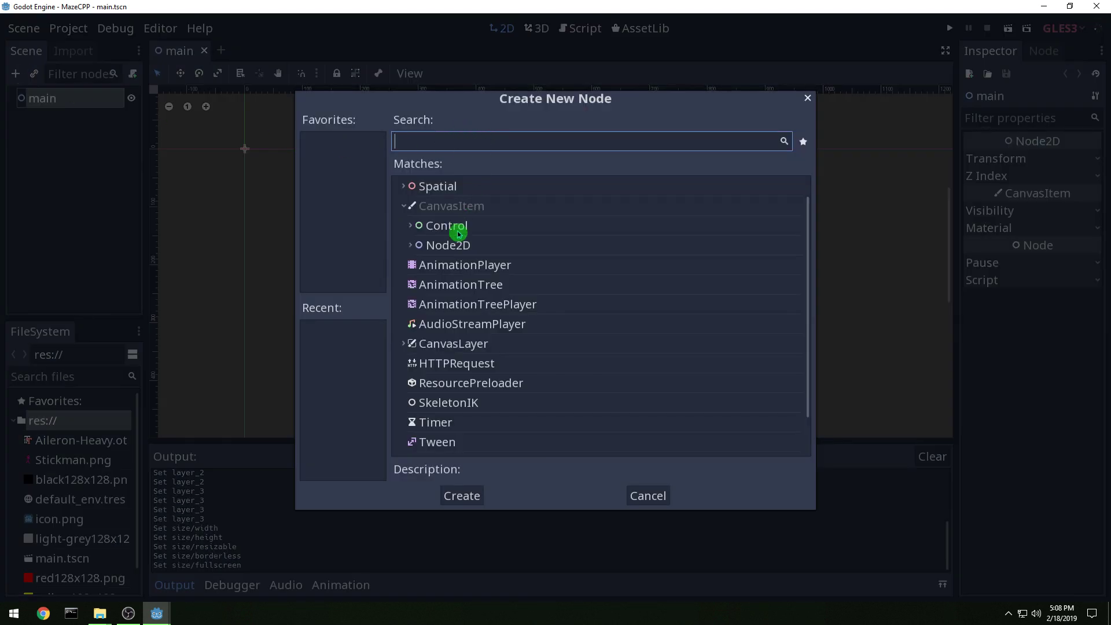
pyautogui.doubleClick(459, 250)
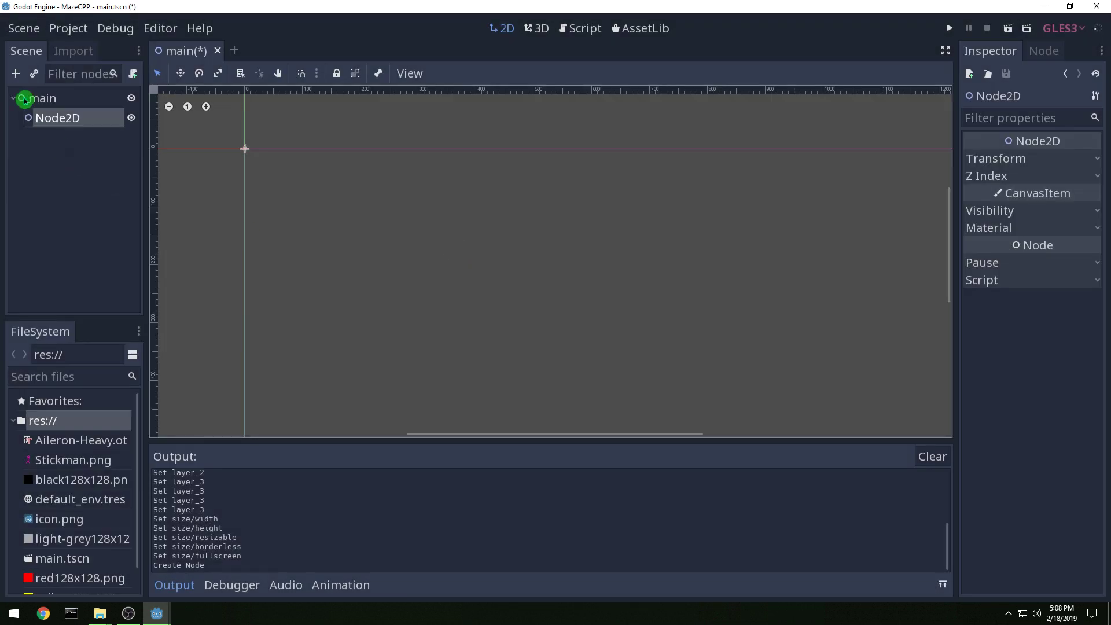
pyautogui.click(75, 128)
pyautogui.doubleClick(68, 123)
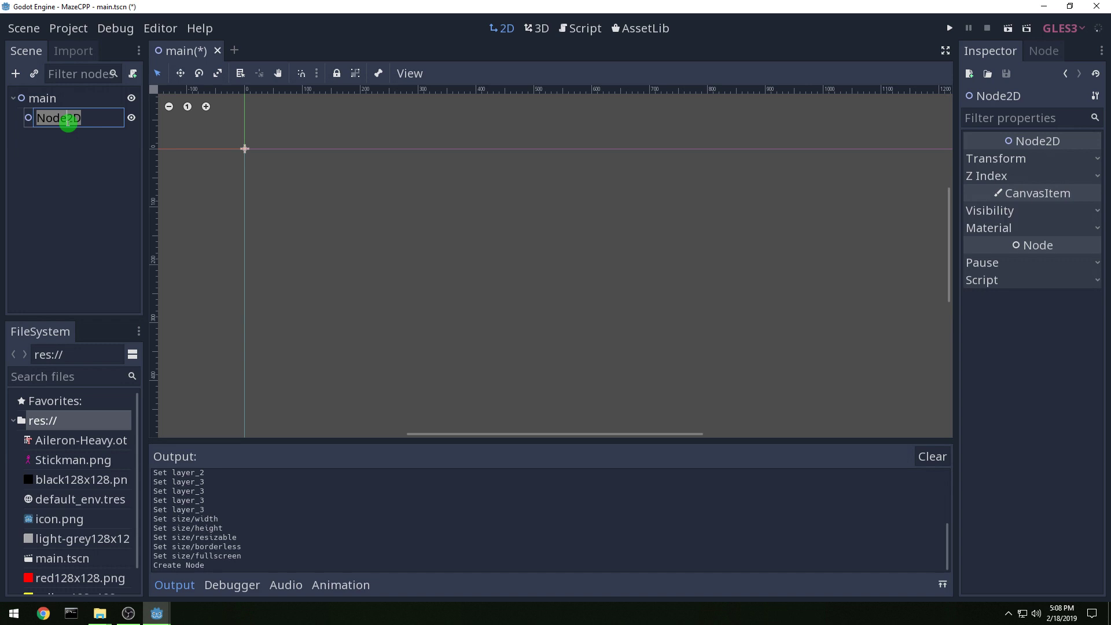
pyautogui.write('InnerWalls')
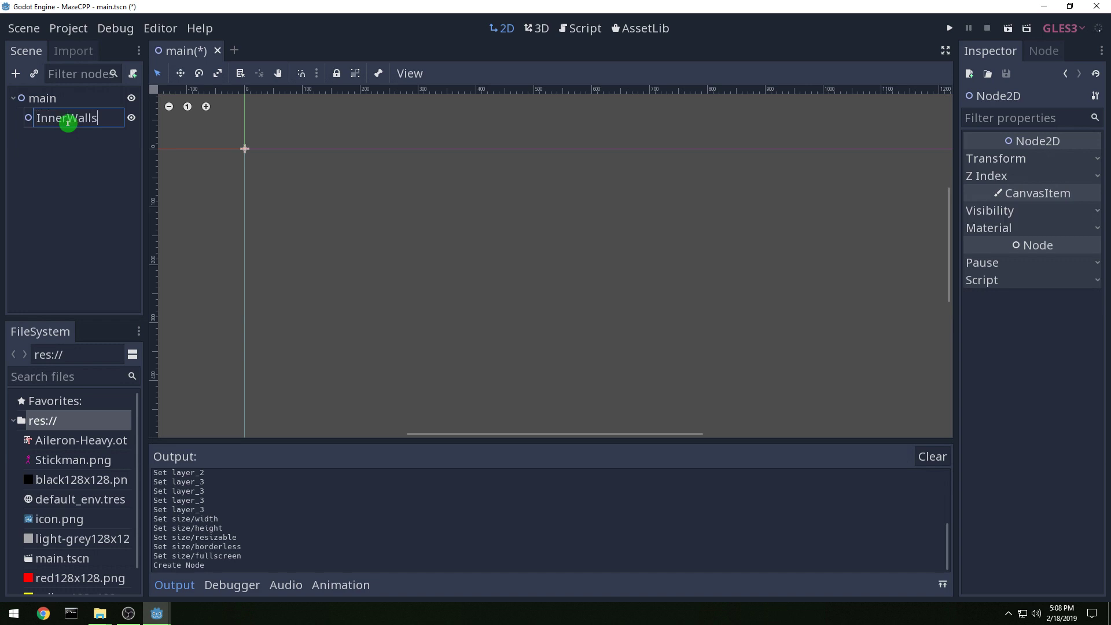
pyautogui.press('Return')
# - Duplicate InnerWalls as OuterWalls, then start a new empty scene tab
pyautogui.hotkey('ctrl', 'd')
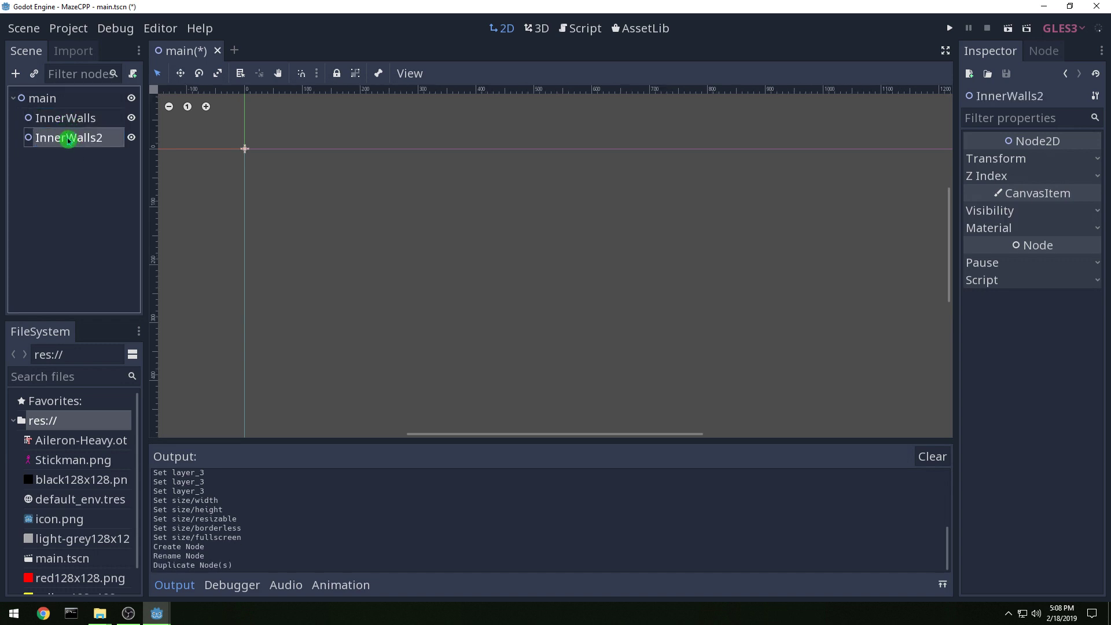
pyautogui.doubleClick(73, 138)
pyautogui.write('Outer')
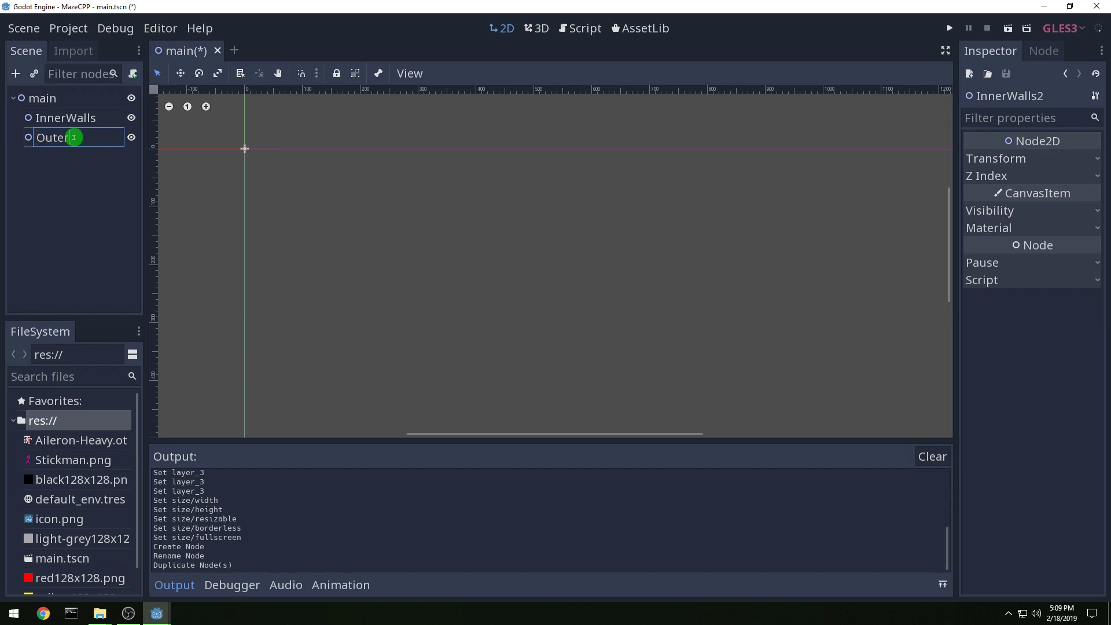
pyautogui.write('Walls')
pyautogui.press('Return')
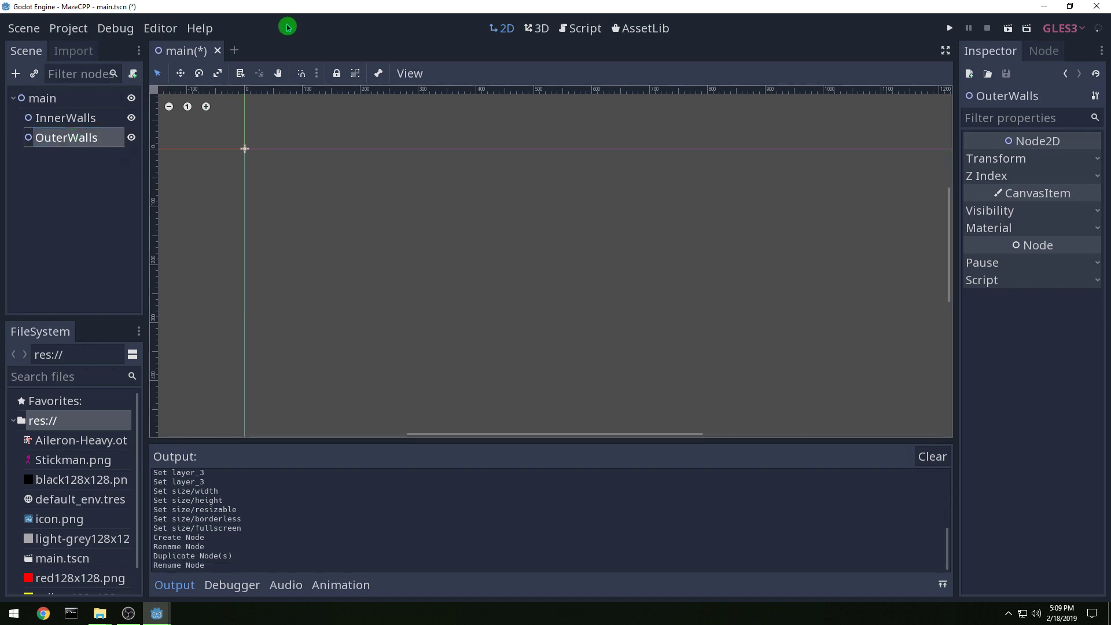
pyautogui.click(231, 51)
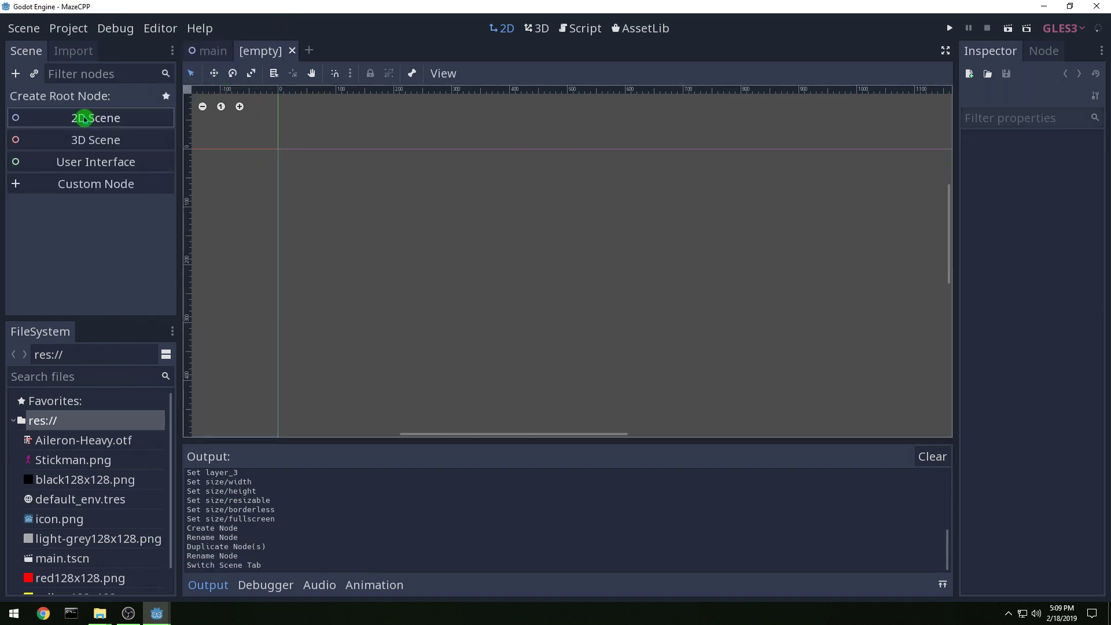
# - Make a KinematicBody2D the new scene's root and name it Player
pyautogui.click(103, 185)
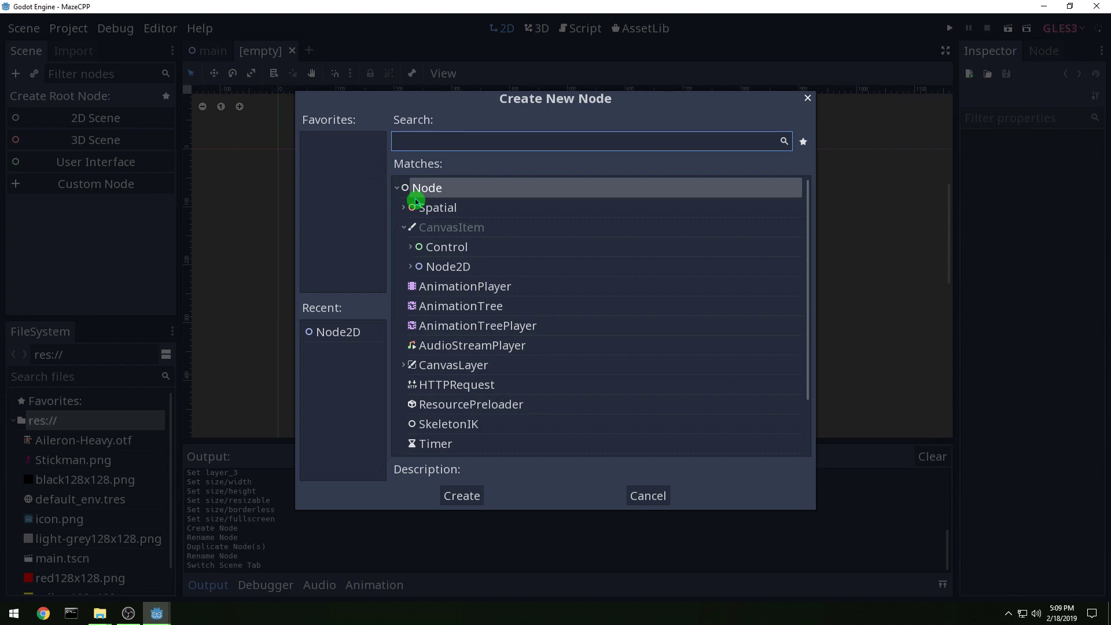
pyautogui.write('kinemat')
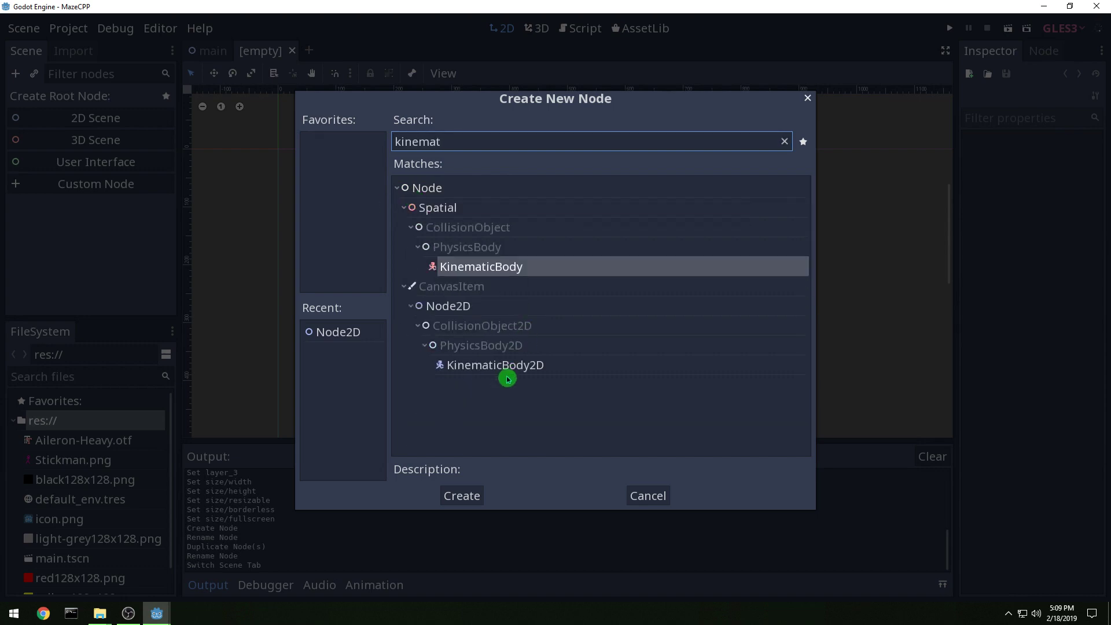
pyautogui.doubleClick(508, 371)
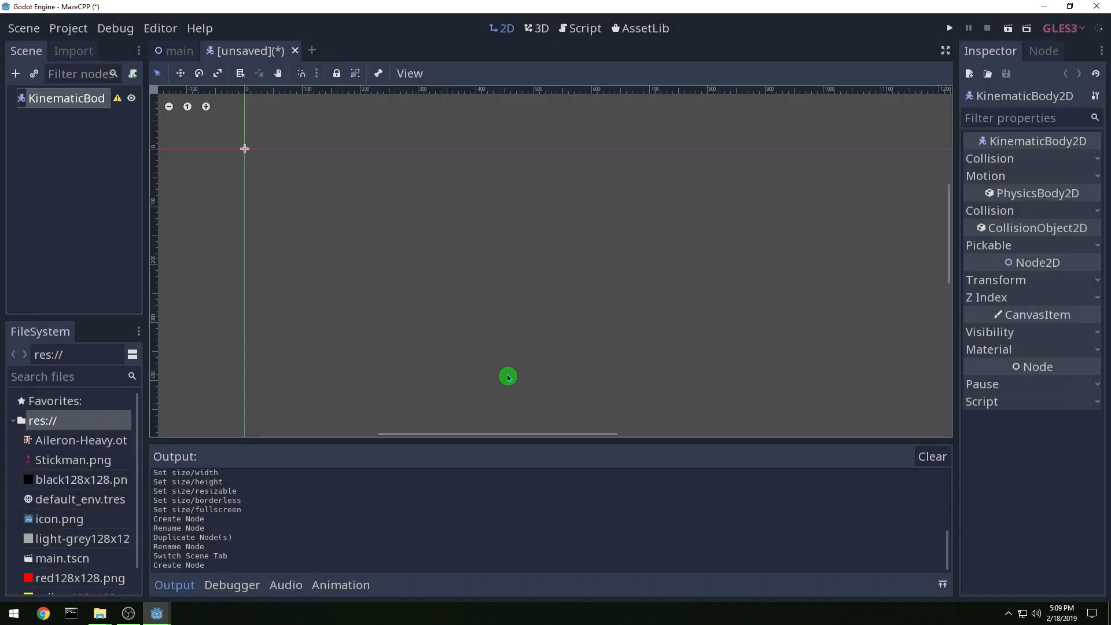
pyautogui.doubleClick(56, 100)
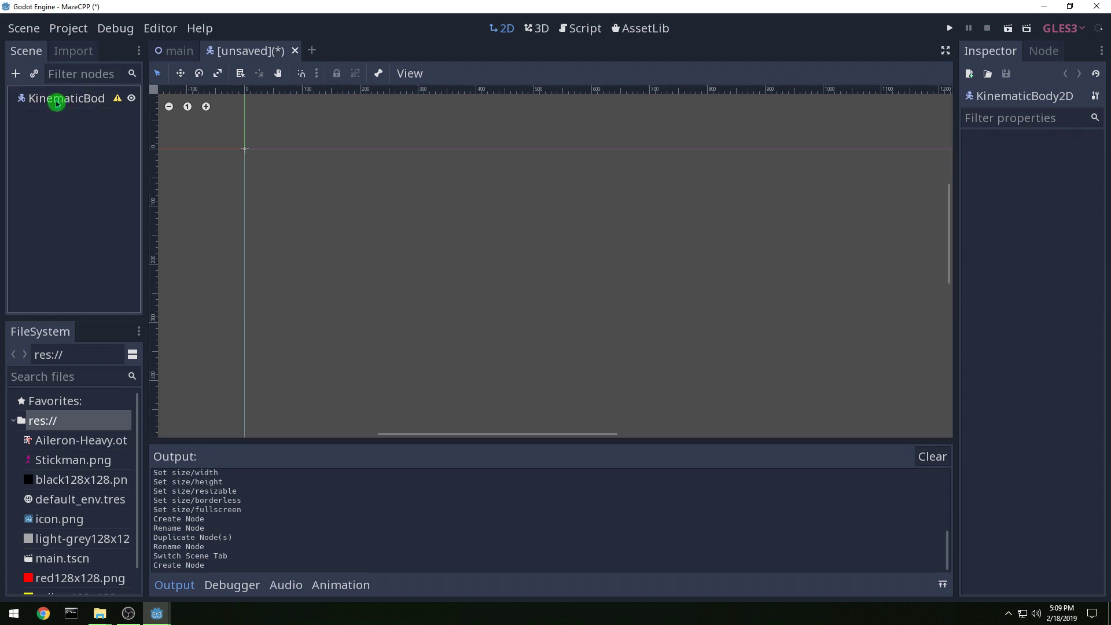
pyautogui.write('Player')
pyautogui.press('Return')
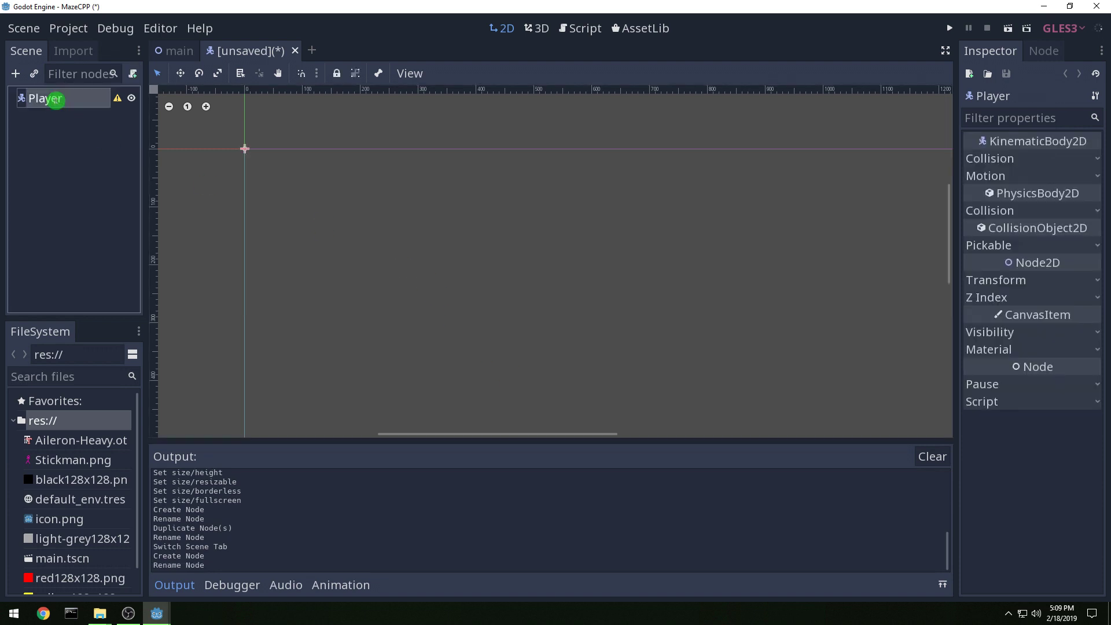
# - Add a CollisionPolygon2D under Player and a Sprite beneath it
pyautogui.click(16, 74)
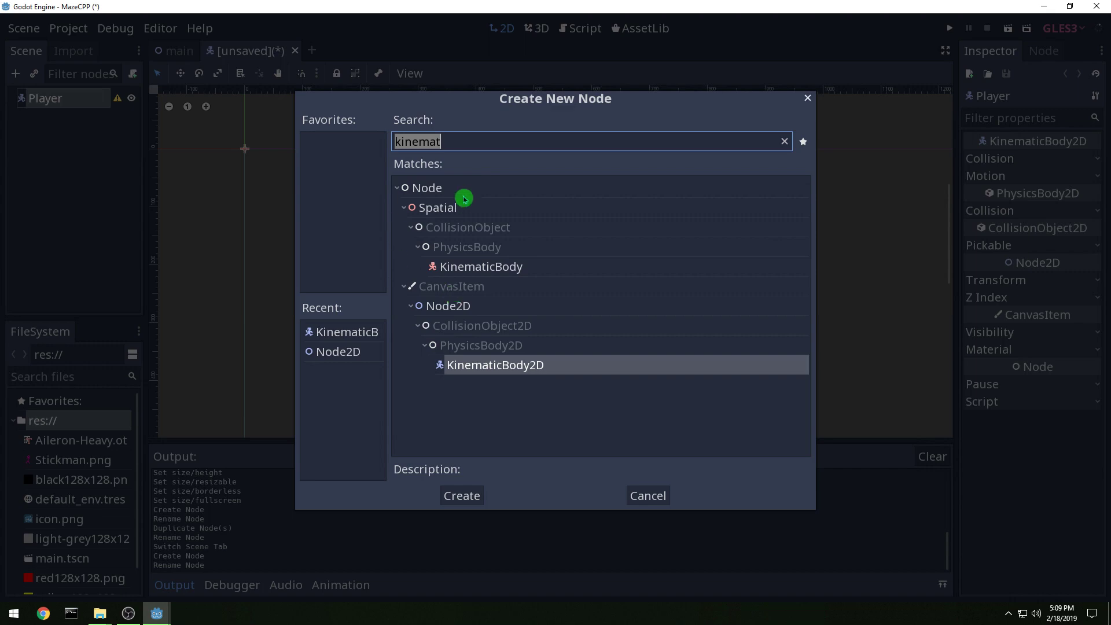
pyautogui.write('collision')
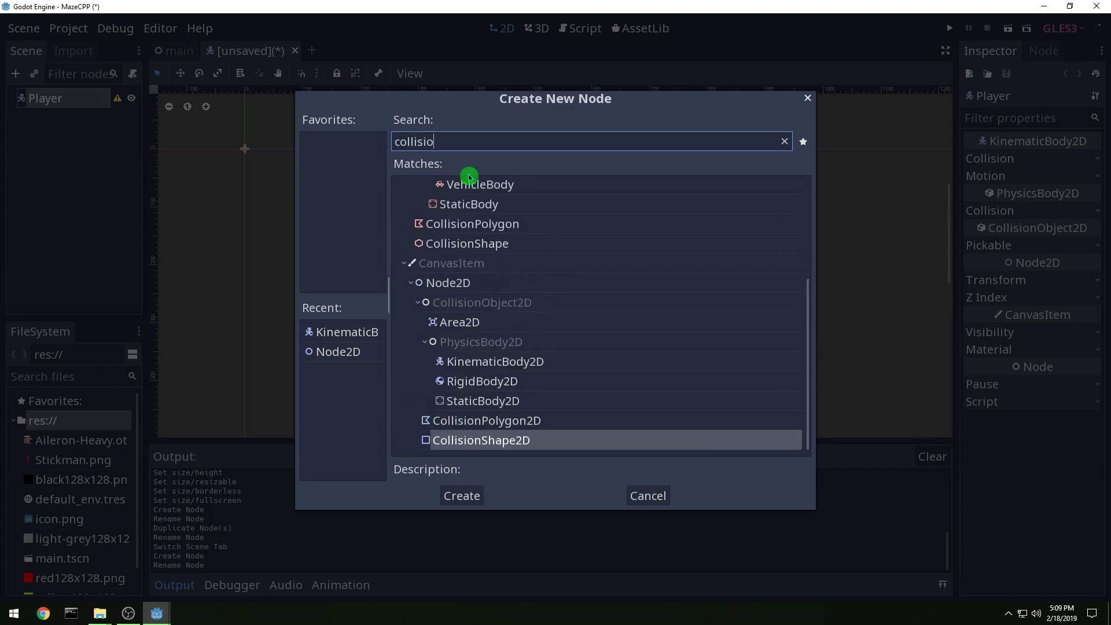
pyautogui.doubleClick(463, 420)
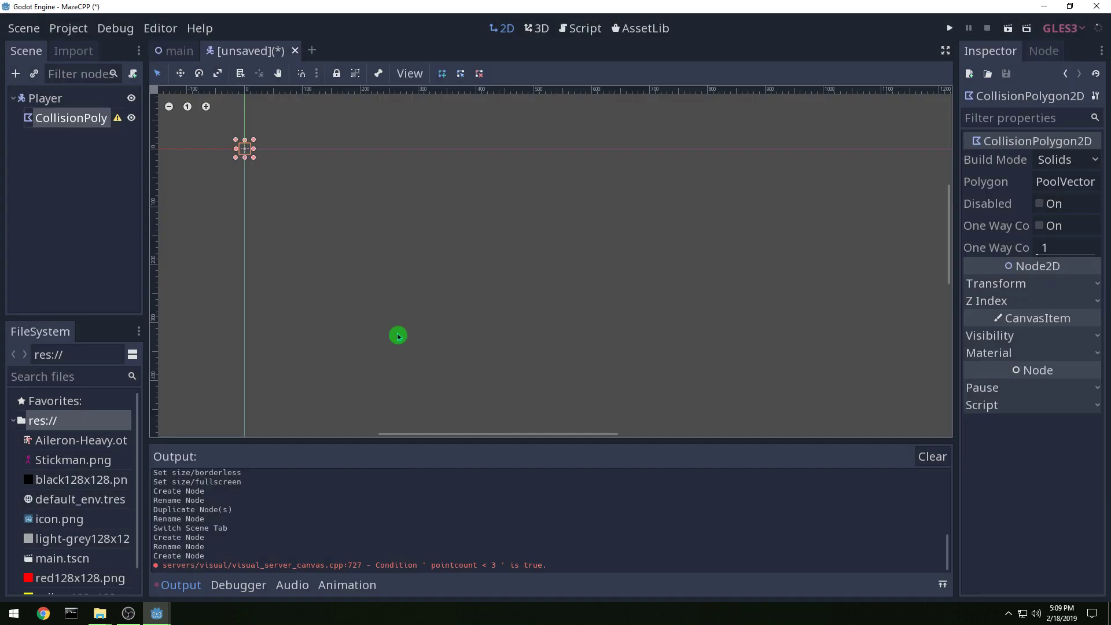
pyautogui.click(18, 75)
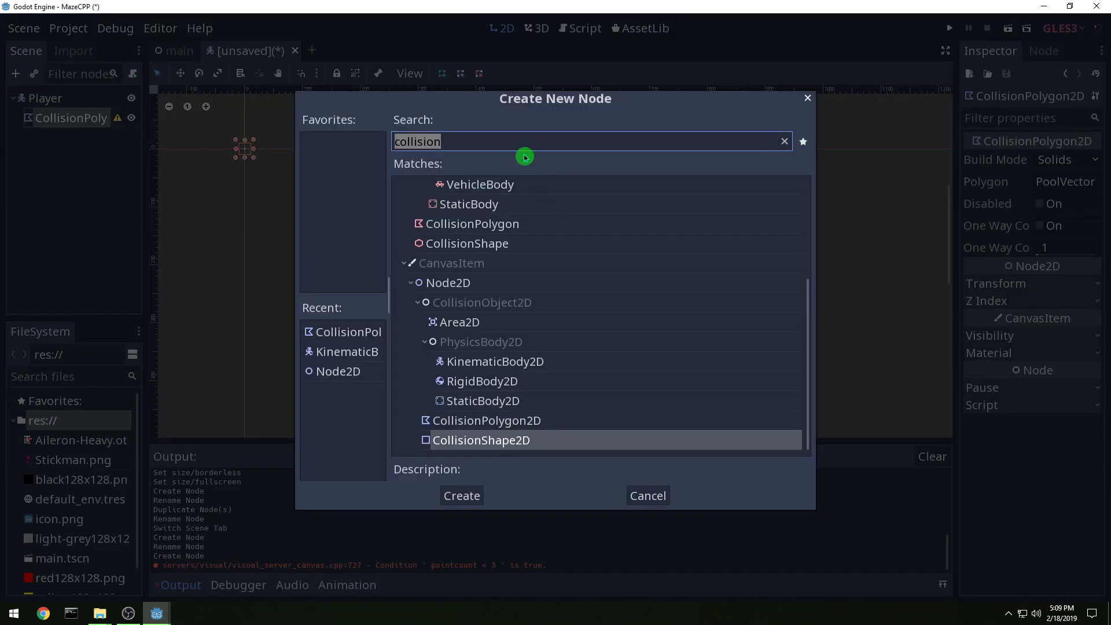
pyautogui.write('spirte')
pyautogui.press('BackSpace')
pyautogui.press('BackSpace')
pyautogui.press('BackSpace')
pyautogui.write('rite')
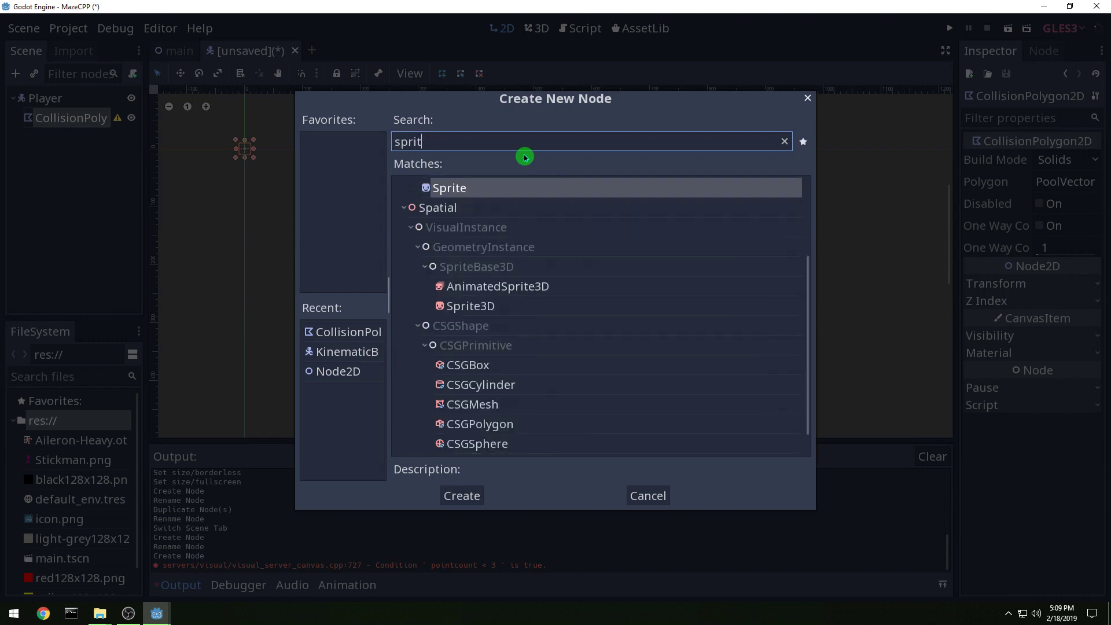
pyautogui.press('Return')
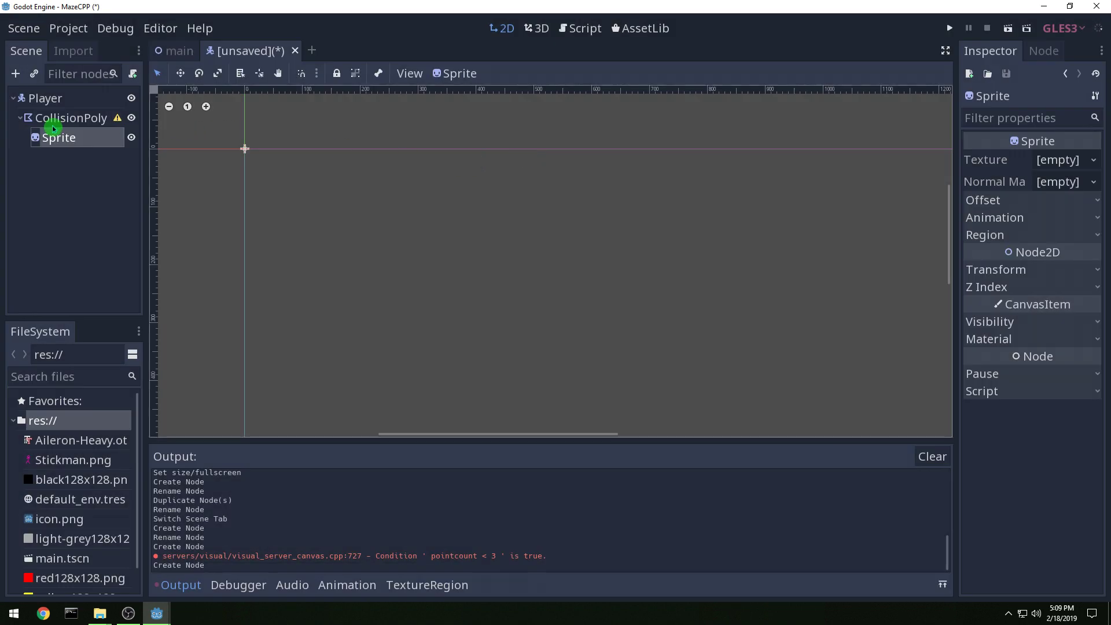
pyautogui.click(69, 106)
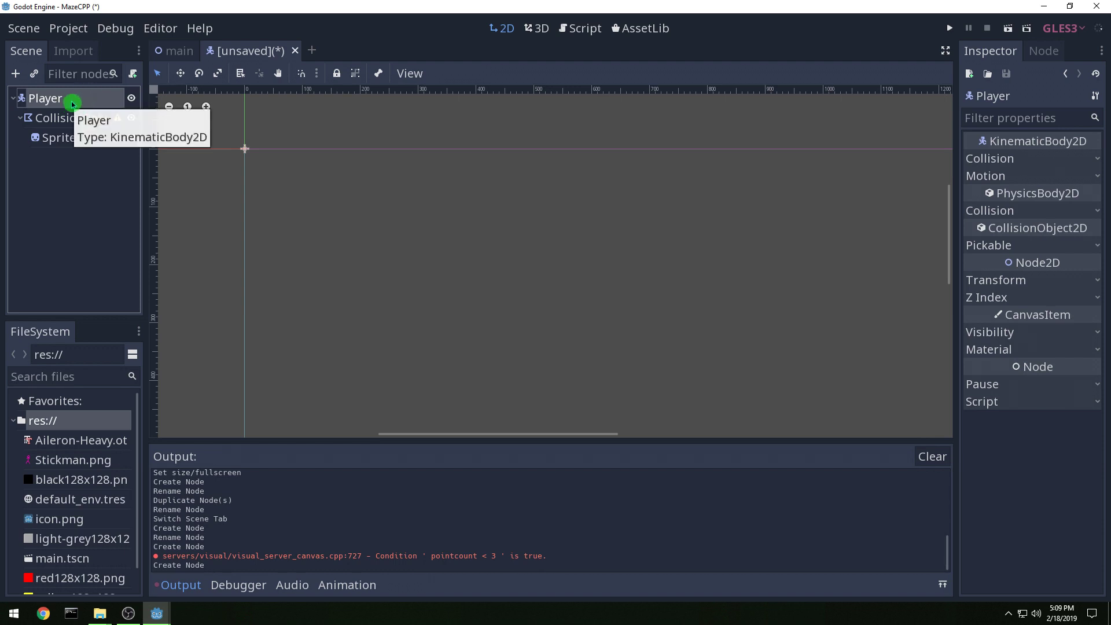
# - Set Player's collision mask to Wall and Exit only, and save as Player.tscn
pyautogui.click(986, 209)
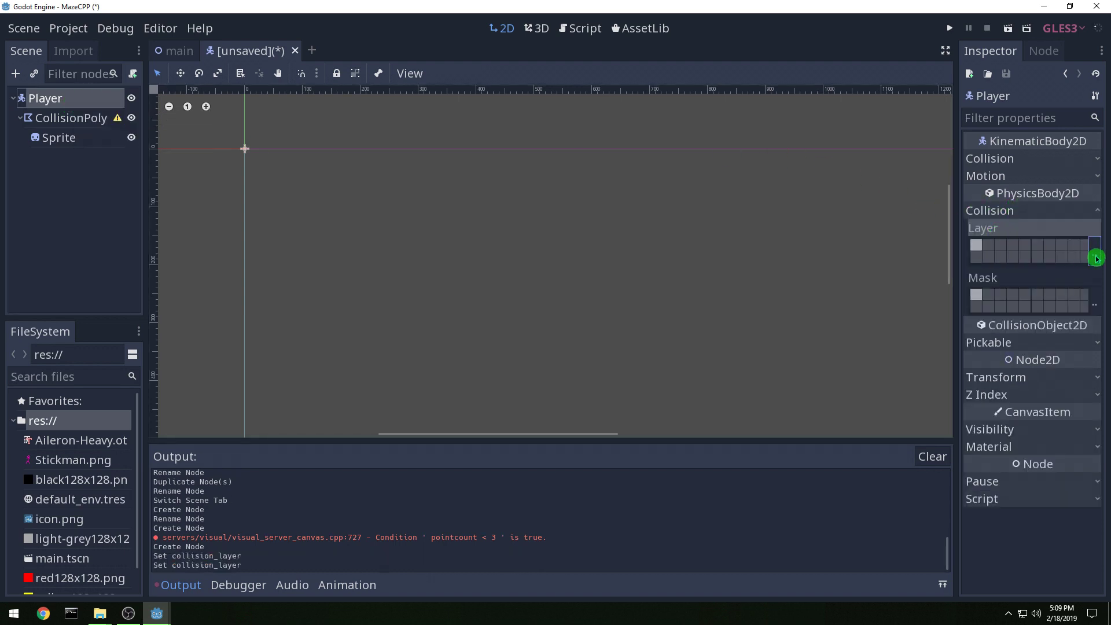
pyautogui.click(1096, 258)
pyautogui.click(988, 279)
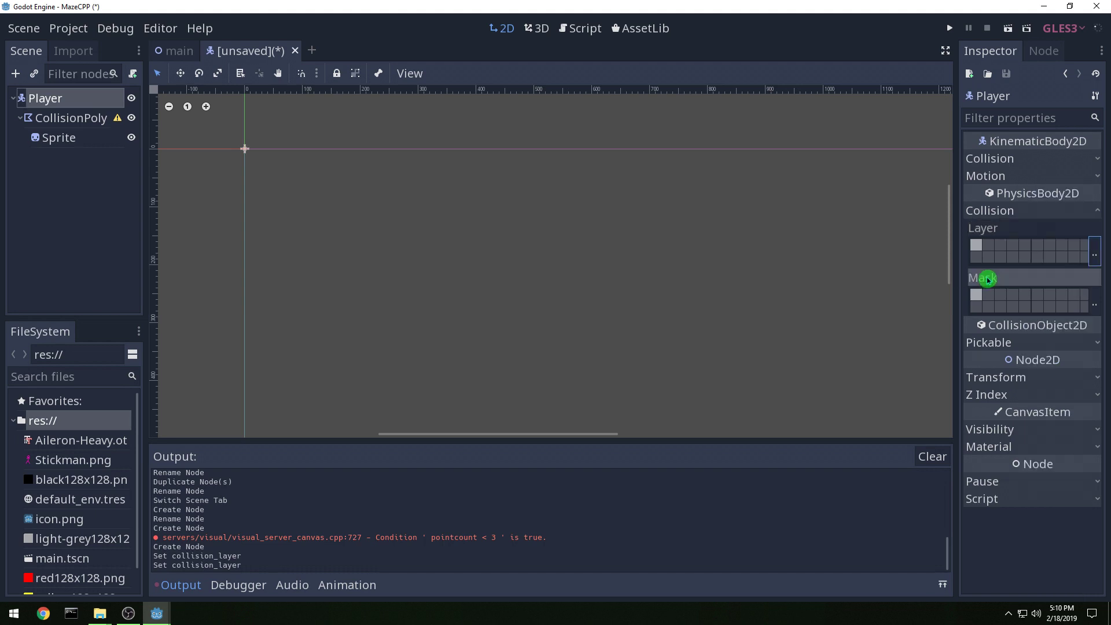
pyautogui.click(1096, 306)
pyautogui.click(1031, 214)
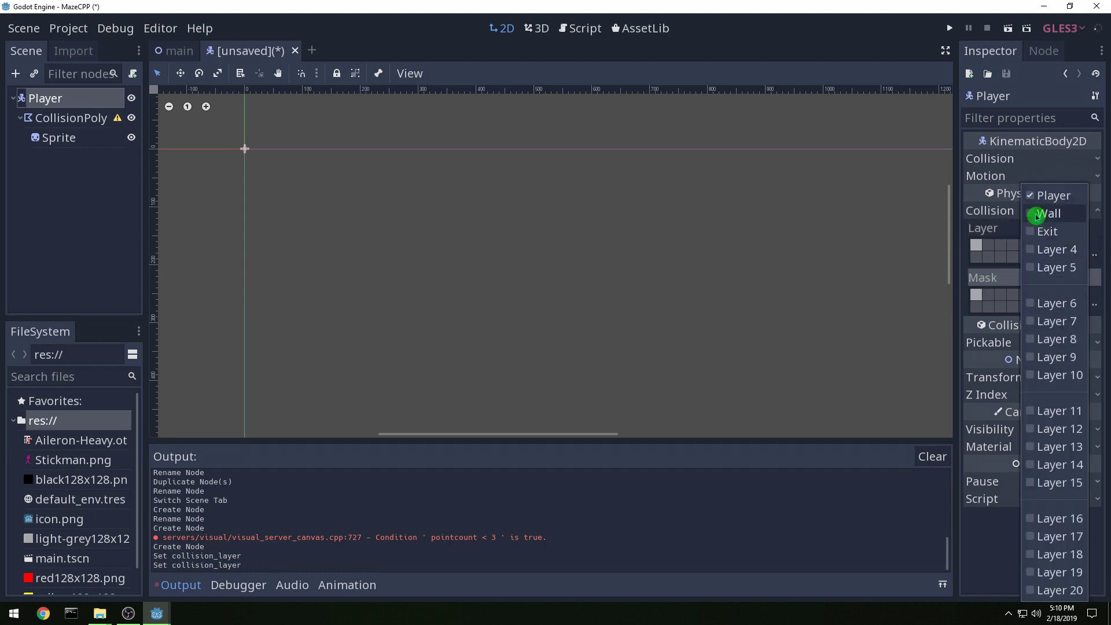
pyautogui.click(1031, 231)
pyautogui.click(1025, 199)
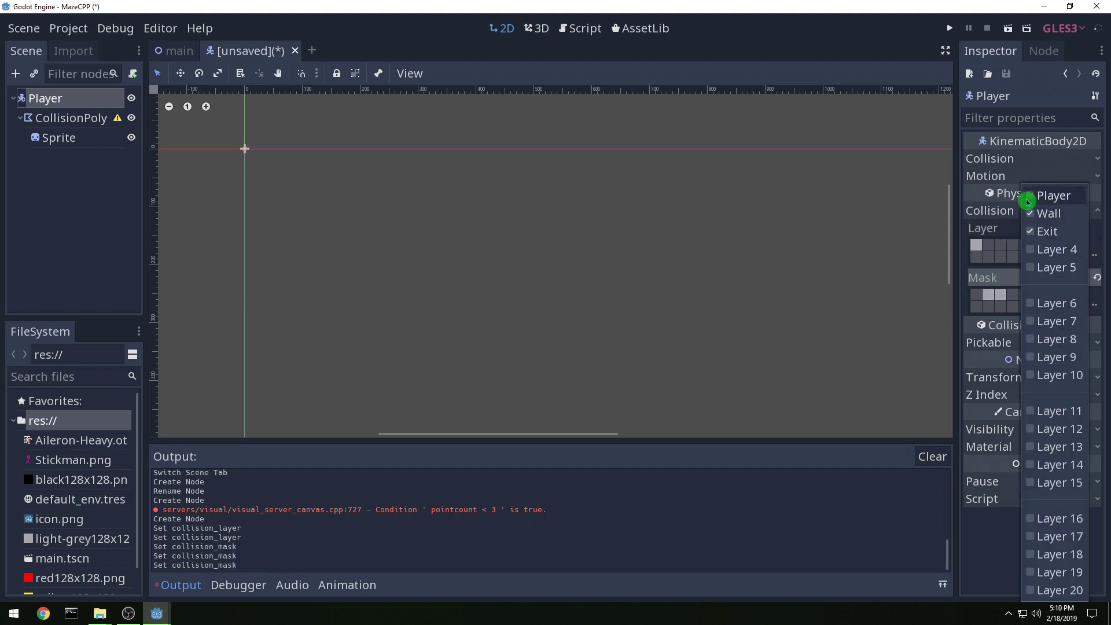
pyautogui.click(1096, 306)
pyautogui.click(1097, 231)
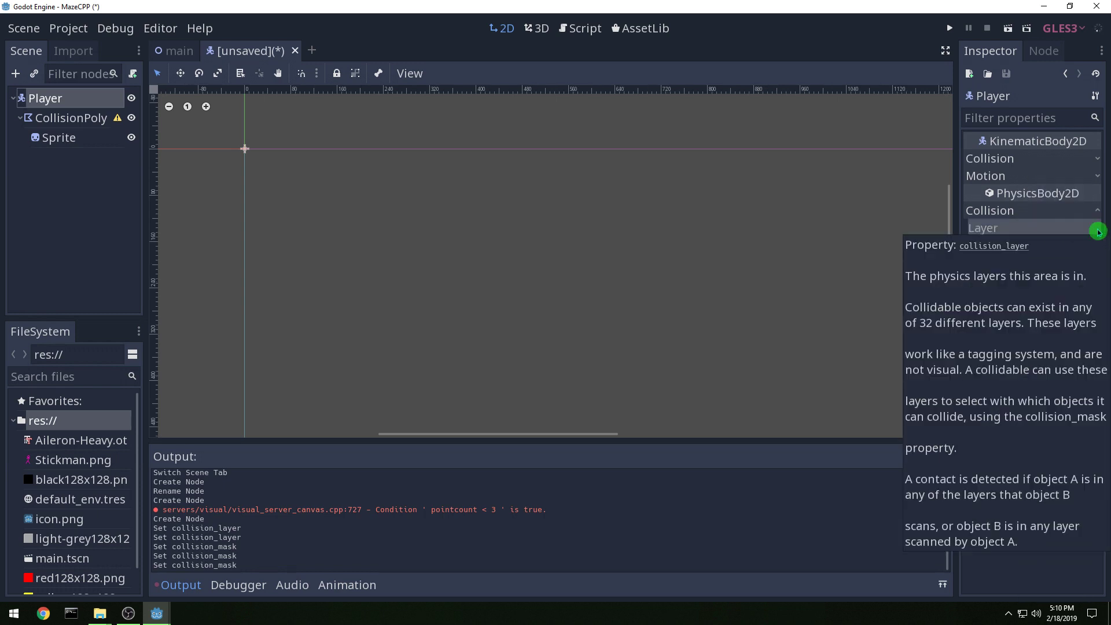
pyautogui.hotkey('ctrl', 's')
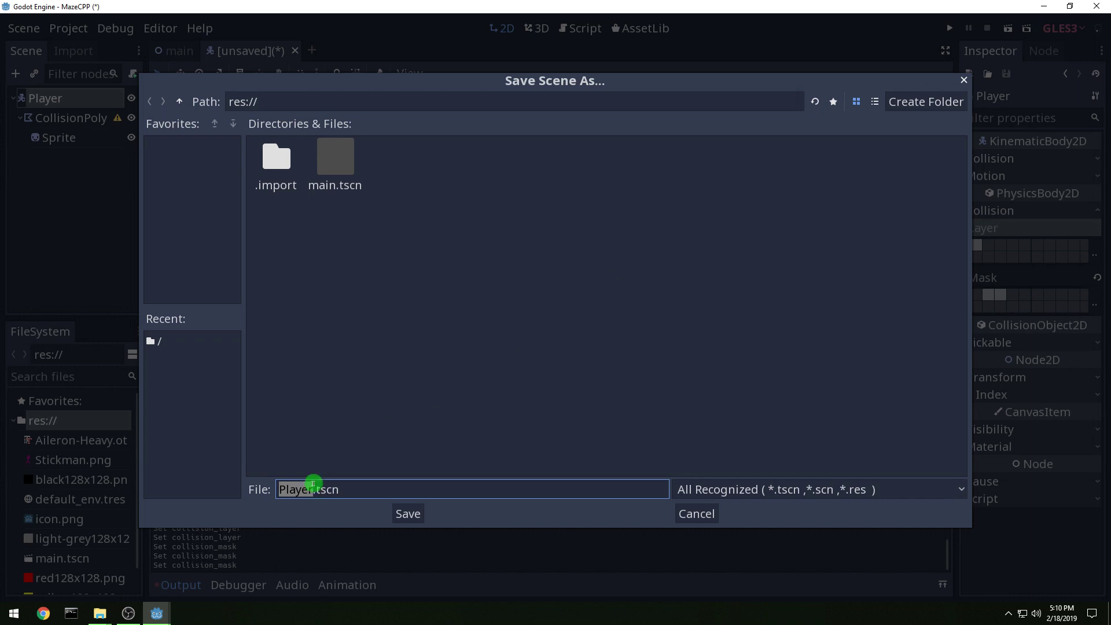
pyautogui.click(413, 517)
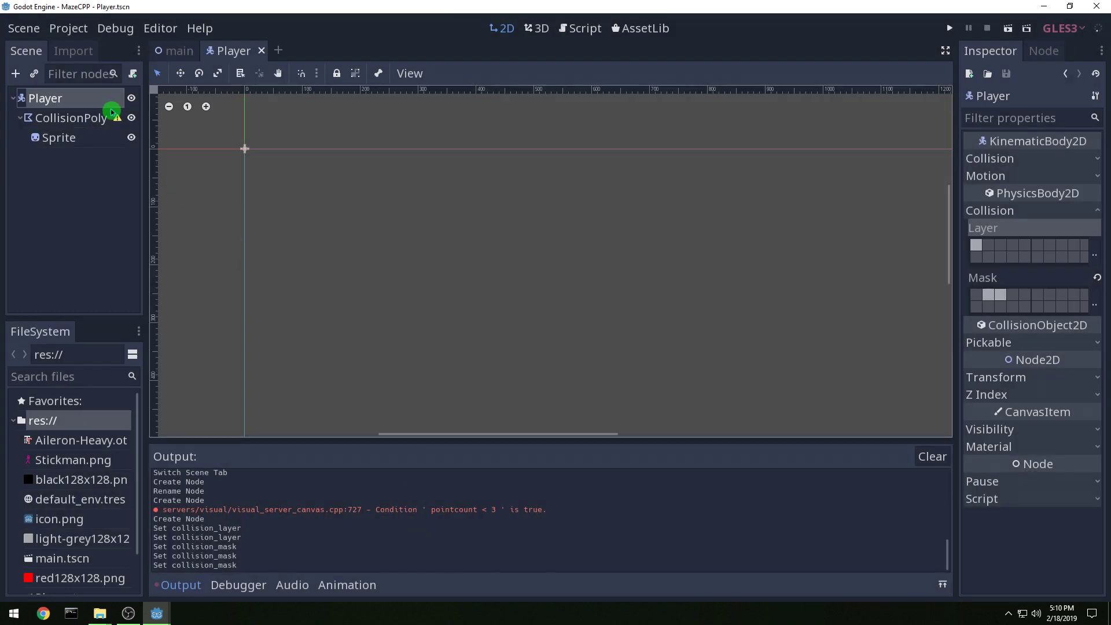
# - Give the Sprite the Stickman.png texture with Centered off, and save the scene
pyautogui.click(69, 137)
pyautogui.moveTo(68, 460); pyautogui.dragTo(1053, 163)
pyautogui.click(988, 217)
pyautogui.click(1042, 238)
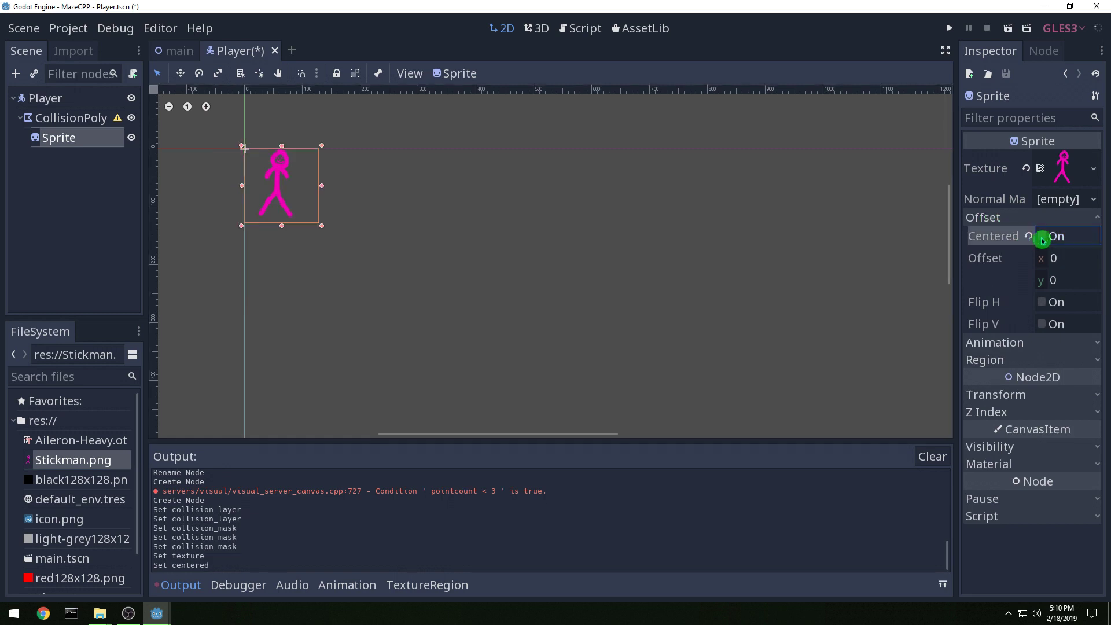
pyautogui.hotkey('ctrl', 's')
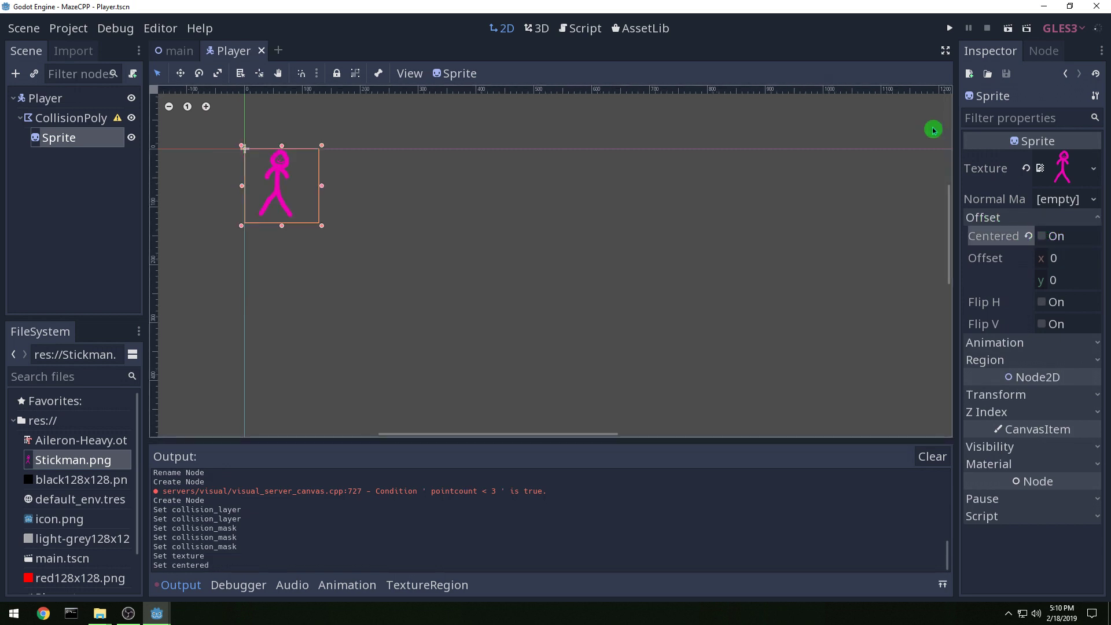
pyautogui.click(80, 119)
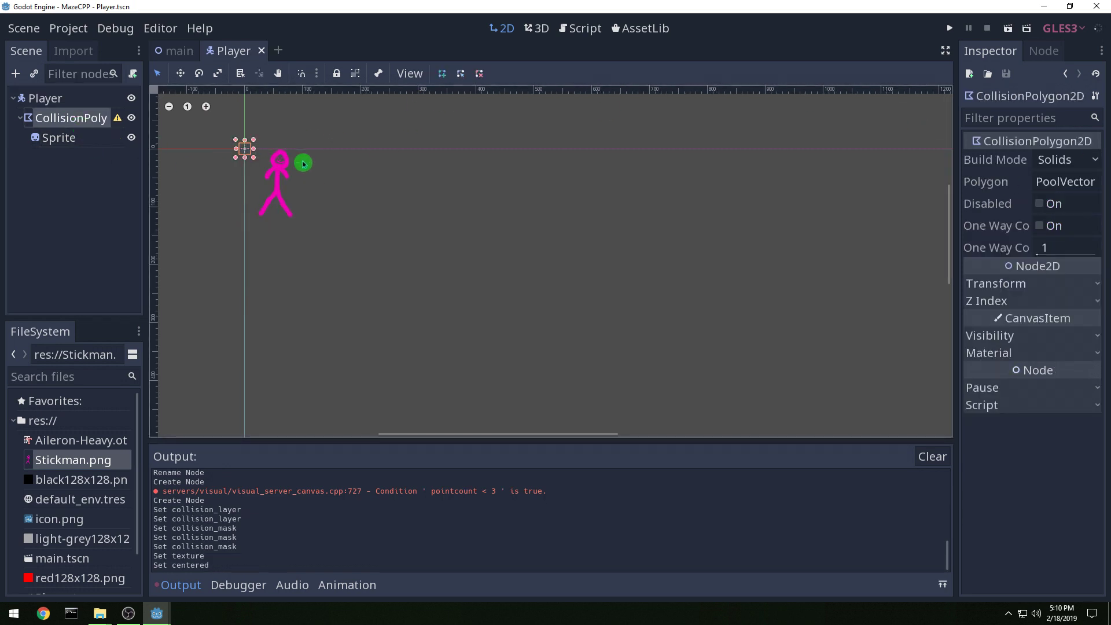
# - Zoom in and trace the collision polygon from the head down the right arm to the right foot
pyautogui.scroll(6, 289, 164)
pyautogui.scroll(2, 215, 155)
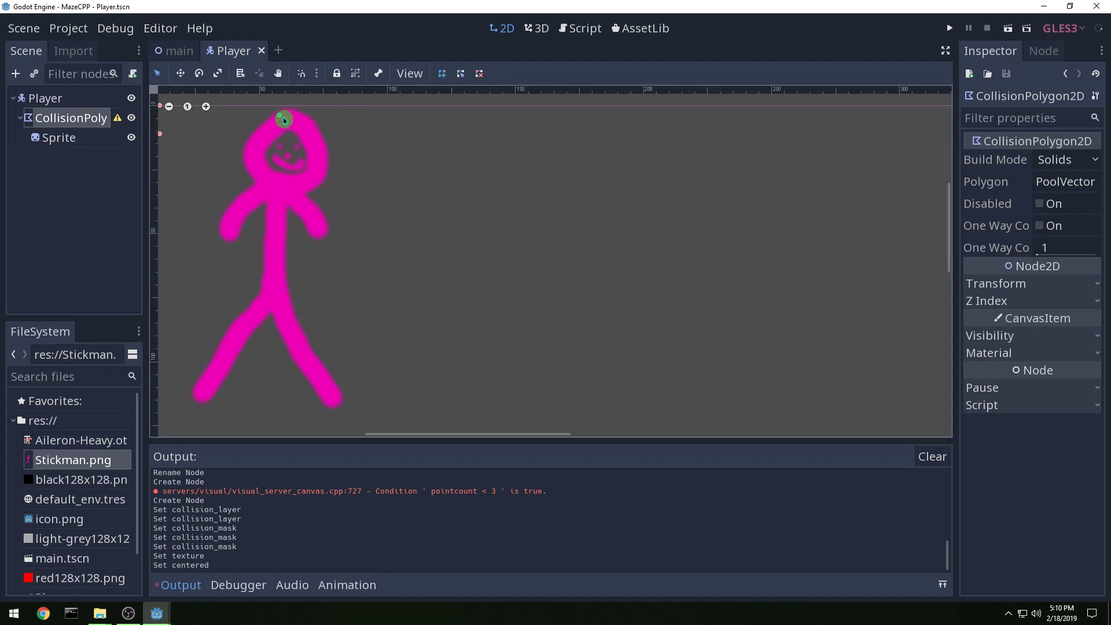
pyautogui.click(283, 117)
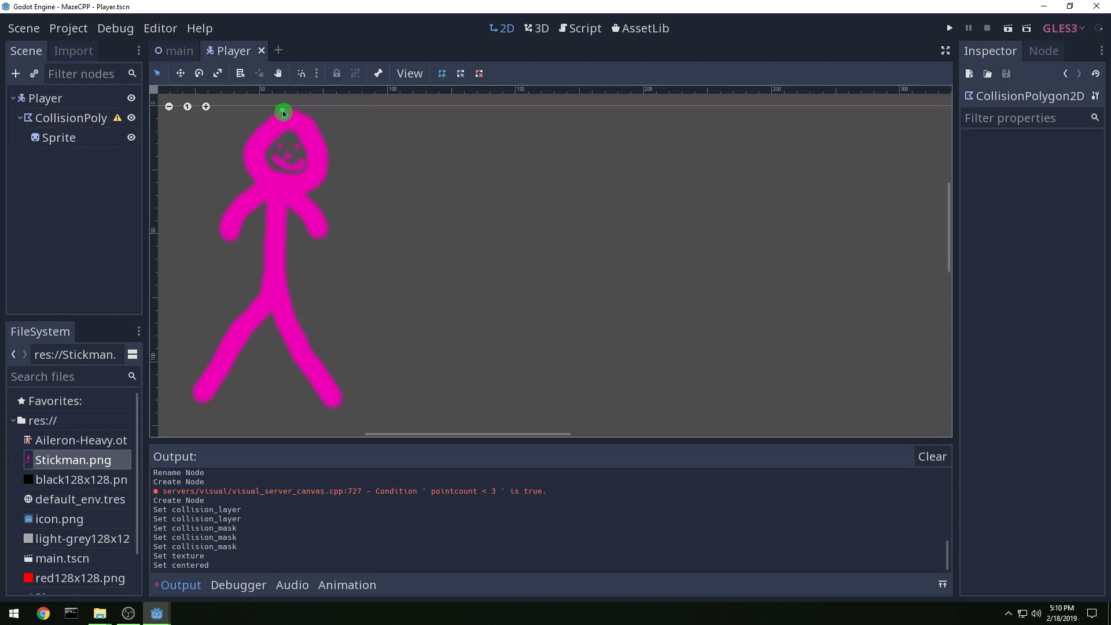
pyautogui.click(314, 122)
pyautogui.click(307, 191)
pyautogui.click(324, 236)
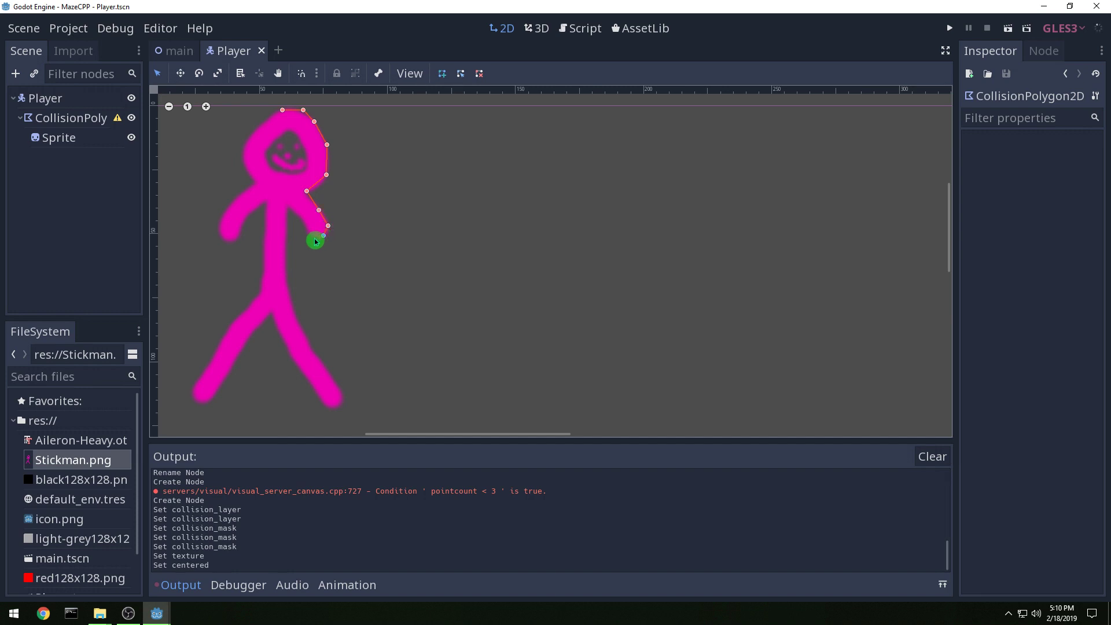
pyautogui.click(313, 237)
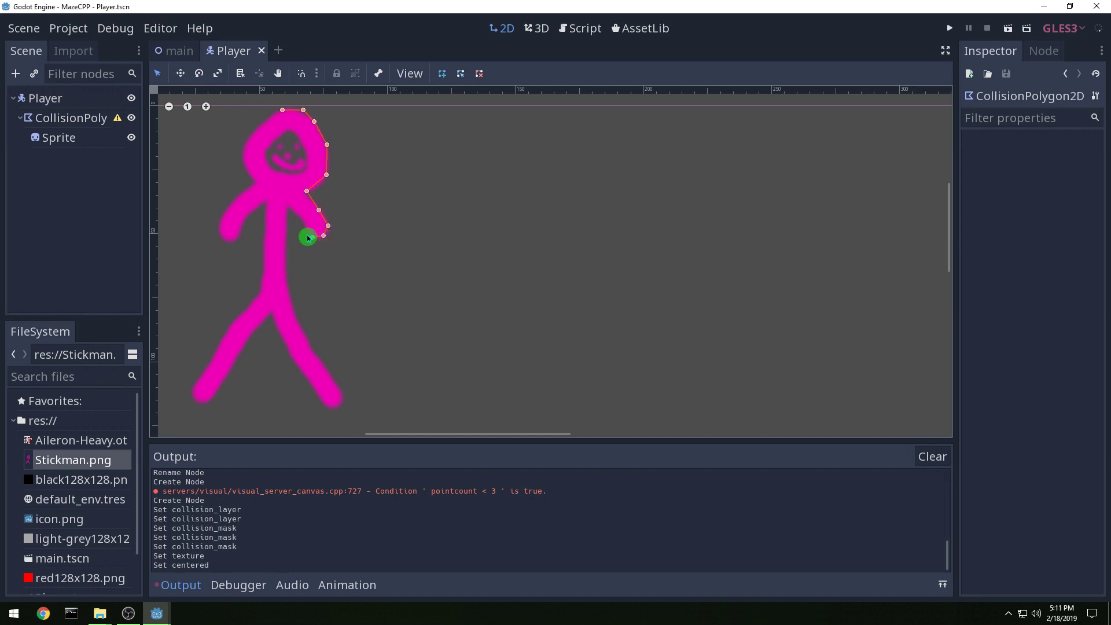
pyautogui.click(289, 204)
pyautogui.click(283, 282)
pyautogui.click(342, 397)
pyautogui.click(338, 407)
pyautogui.click(326, 408)
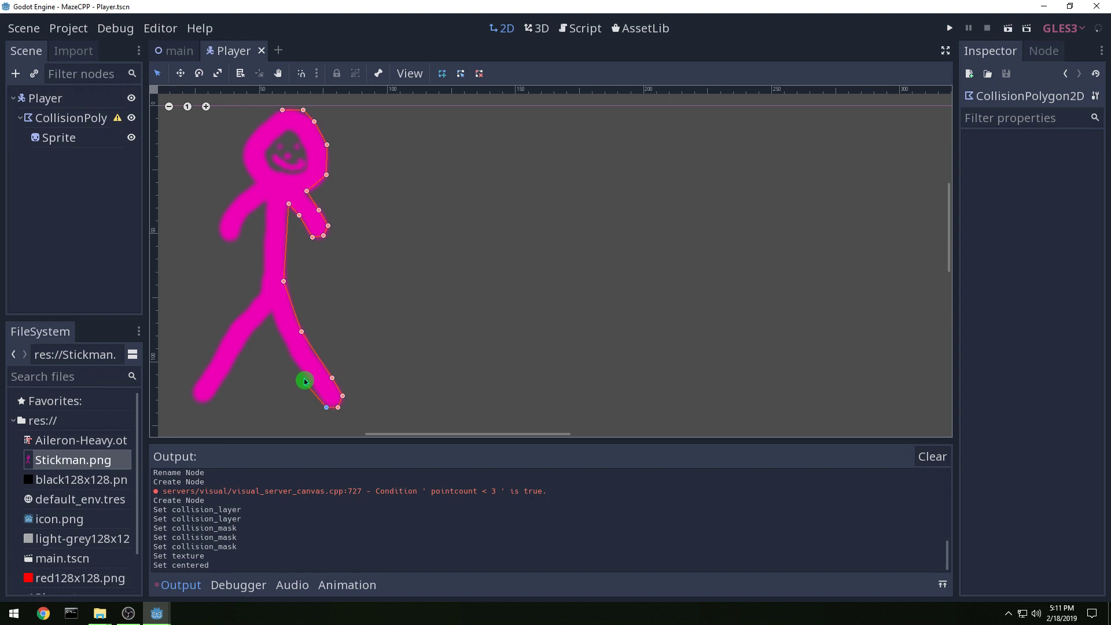
# - Continue the outline around the legs, left hand and head, closing it at the first point
pyautogui.click(289, 349)
pyautogui.click(273, 313)
pyautogui.click(253, 332)
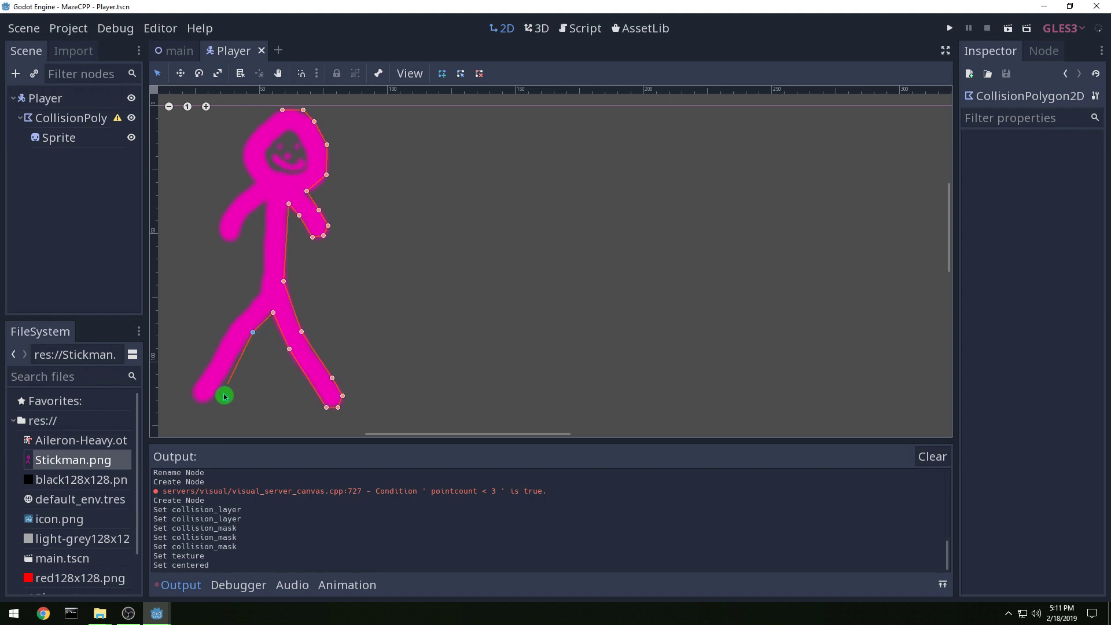
pyautogui.click(213, 399)
pyautogui.click(190, 387)
pyautogui.click(260, 294)
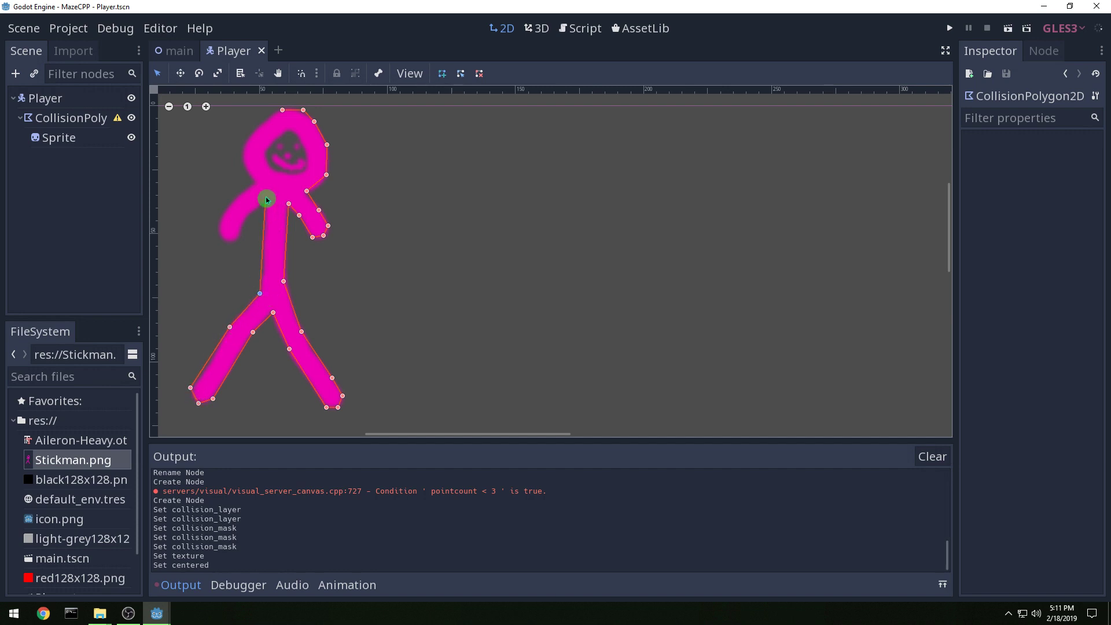
pyautogui.click(244, 218)
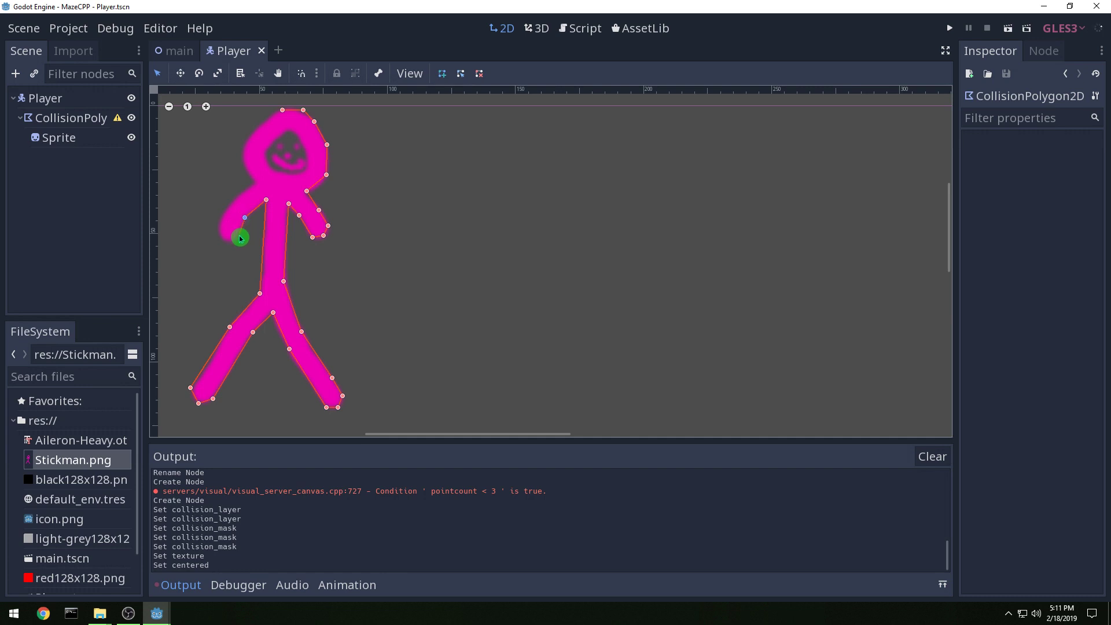
pyautogui.click(225, 241)
pyautogui.click(219, 224)
pyautogui.click(234, 200)
pyautogui.click(244, 164)
pyautogui.click(244, 144)
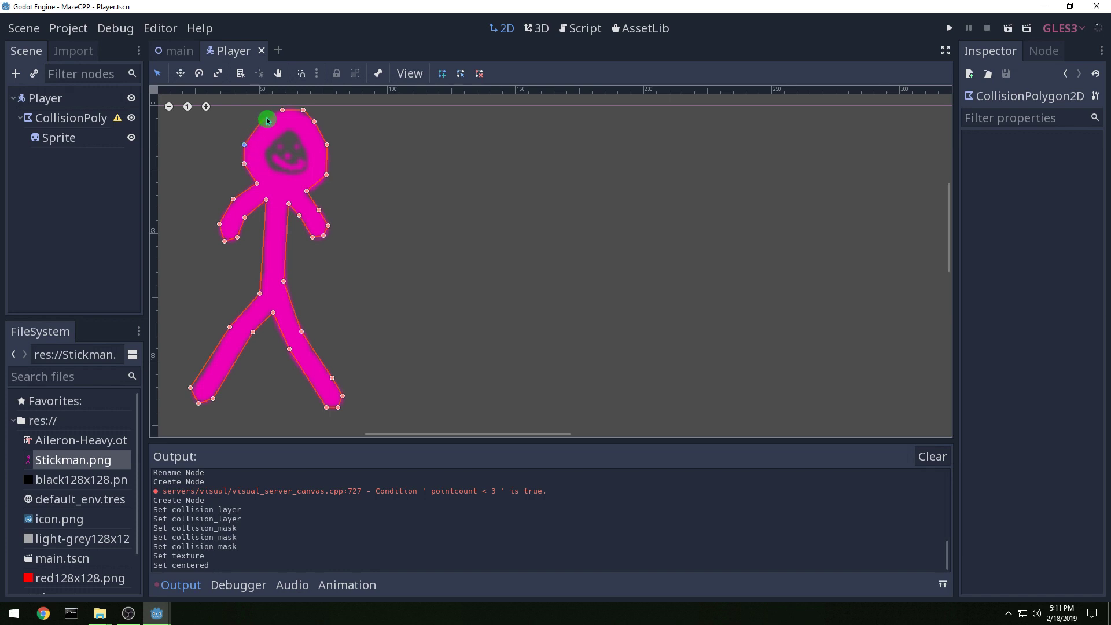
pyautogui.click(282, 110)
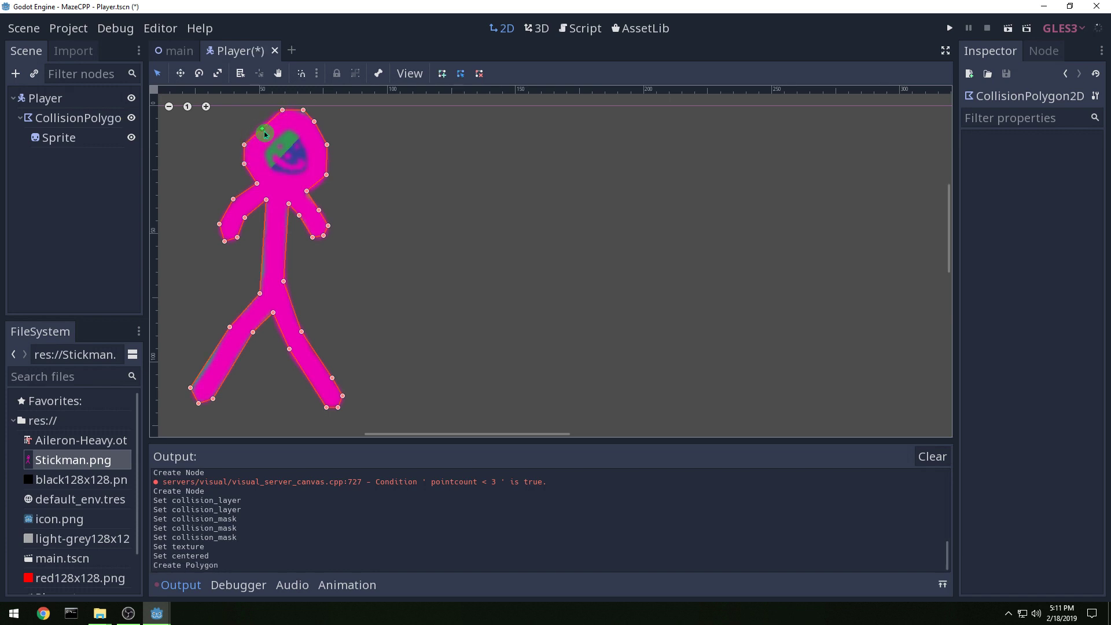
# - Refine the head, left-foot and torso points of the polygon and save Player.tscn
pyautogui.moveTo(264, 129); pyautogui.dragTo(262, 124)
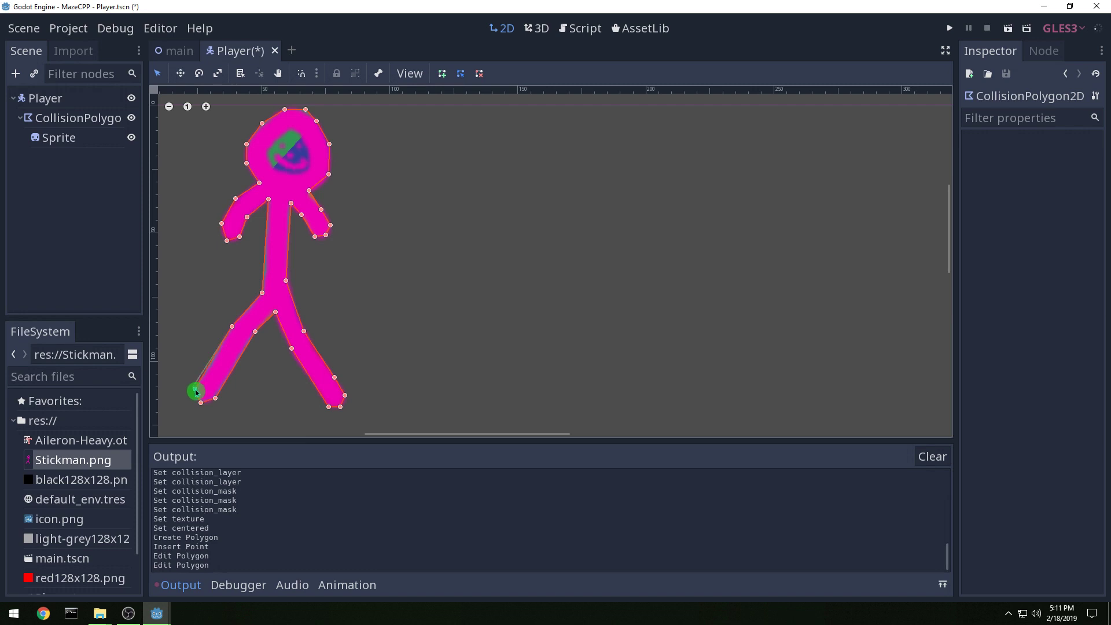
pyautogui.moveTo(197, 393); pyautogui.dragTo(195, 391)
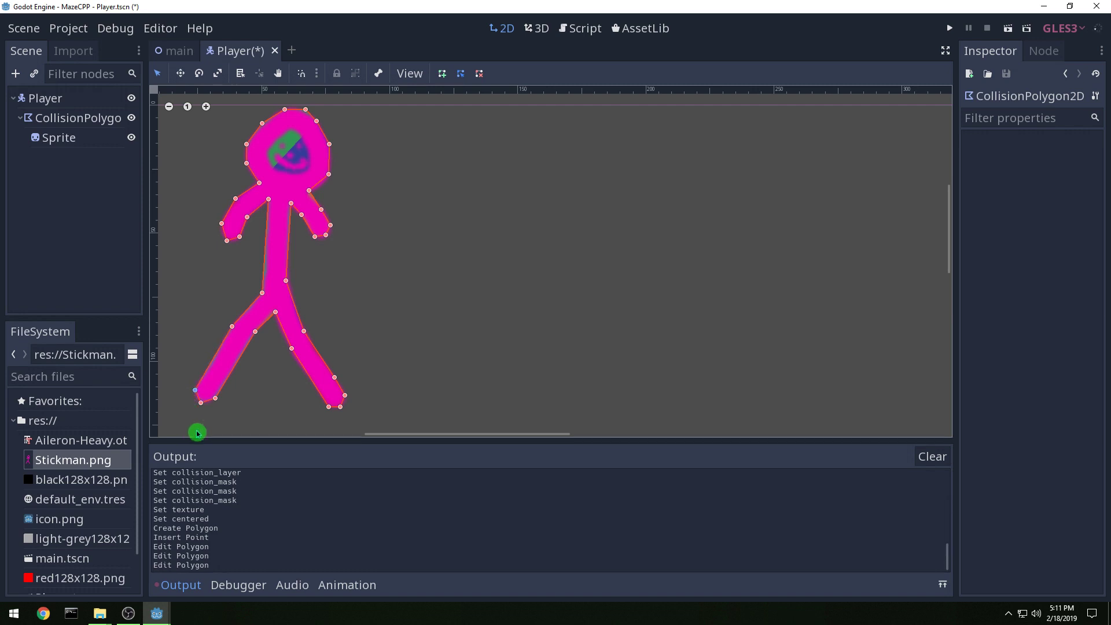
pyautogui.click(214, 399)
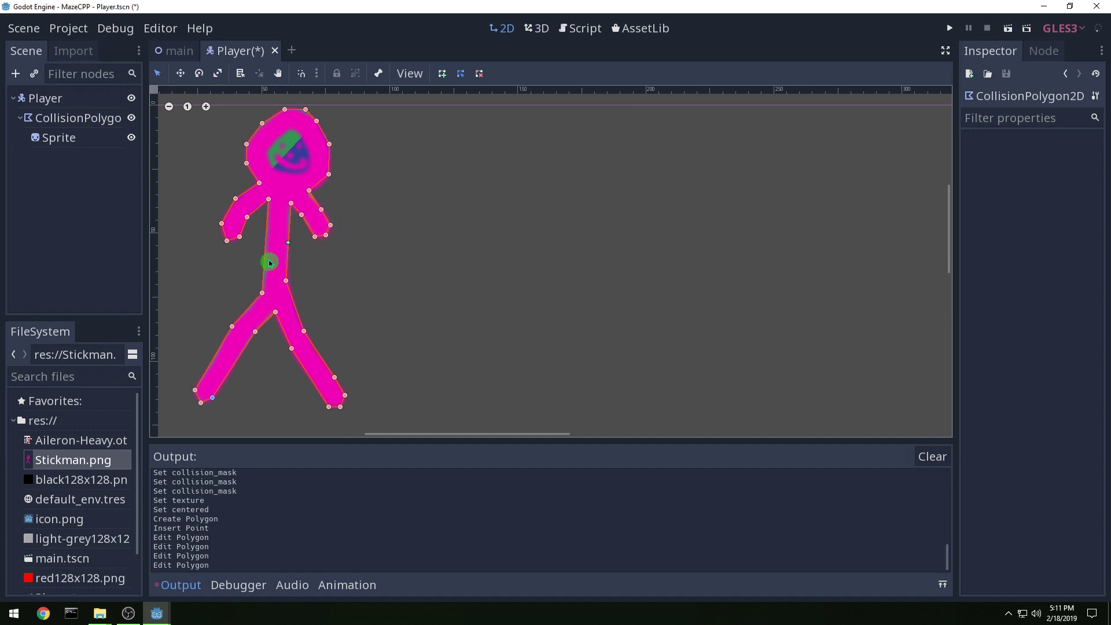
pyautogui.click(264, 293)
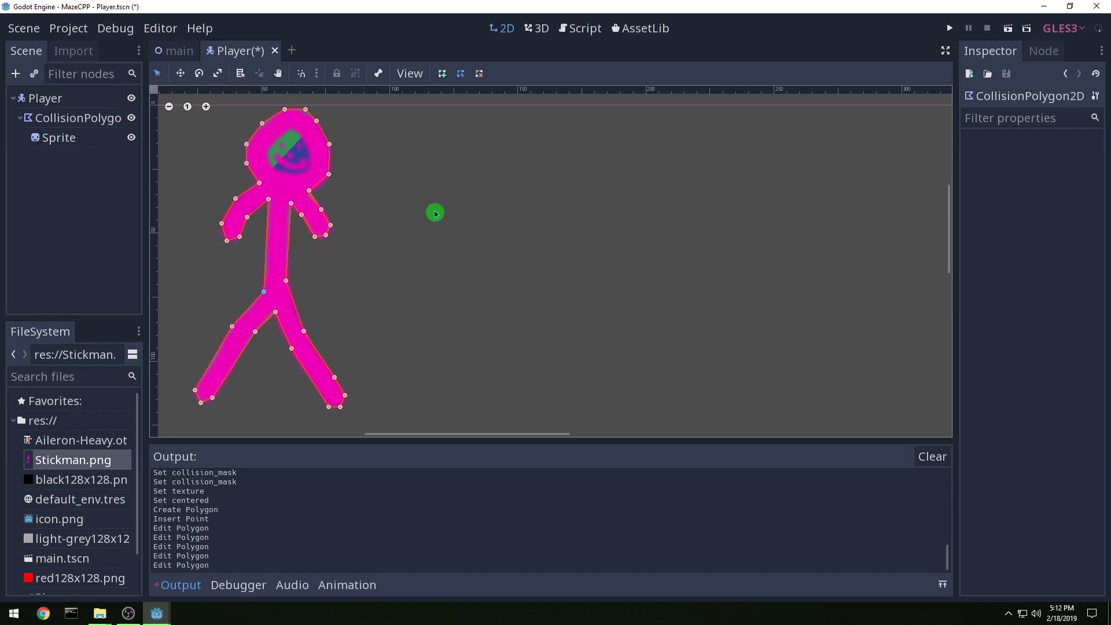
pyautogui.hotkey('ctrl', 's')
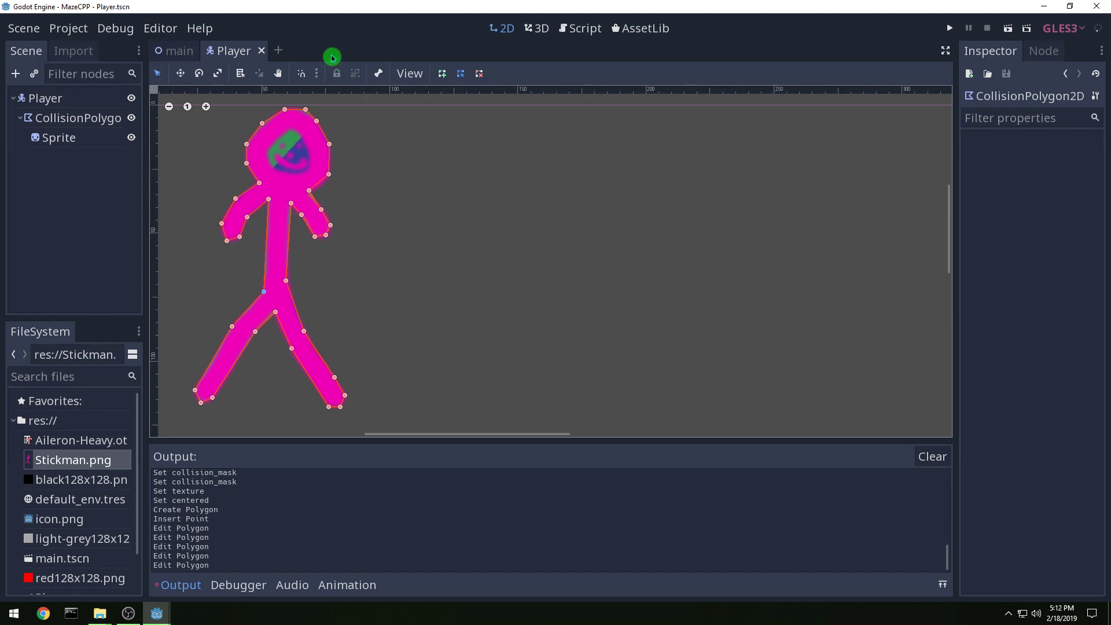
# - Add a Camera2D child under the Player node
pyautogui.click(44, 99)
pyautogui.click(16, 73)
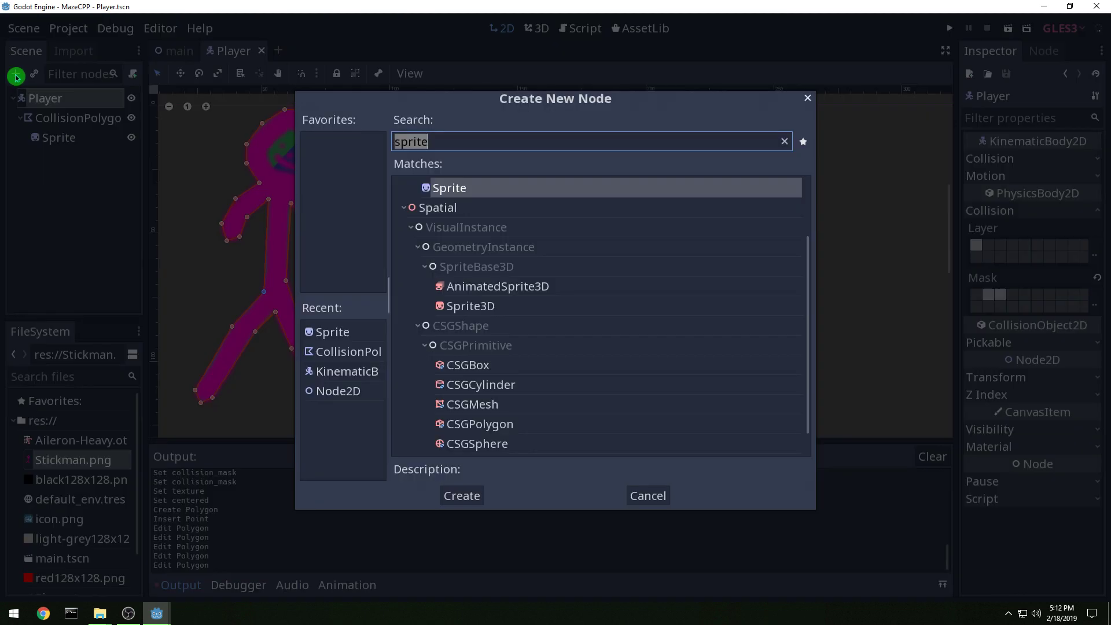
pyautogui.write('camera')
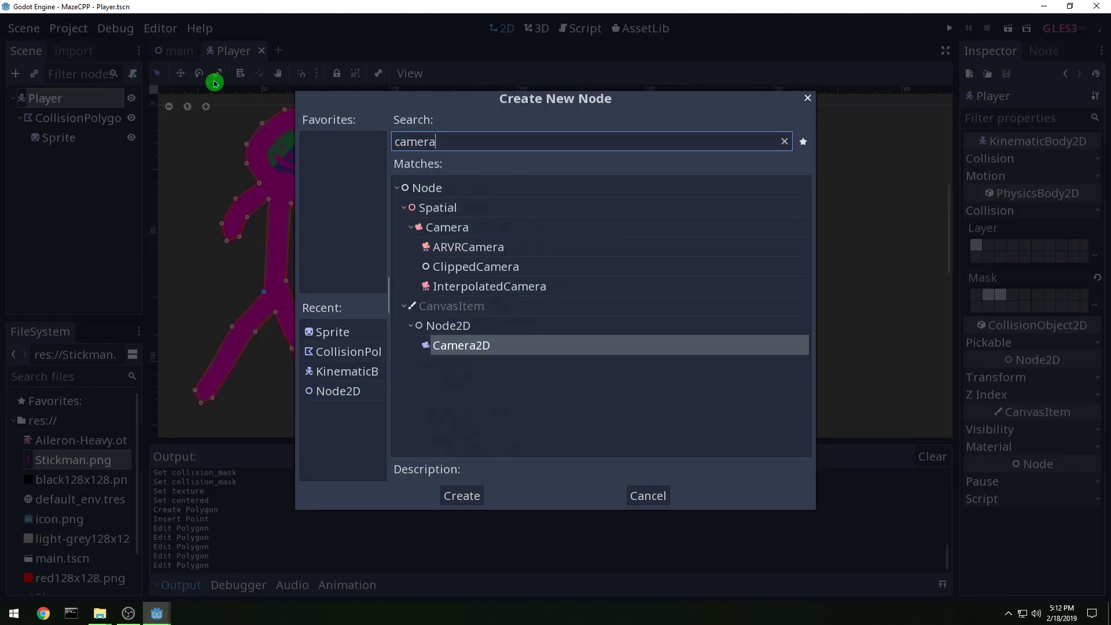
pyautogui.click(460, 345)
pyautogui.doubleClick(460, 345)
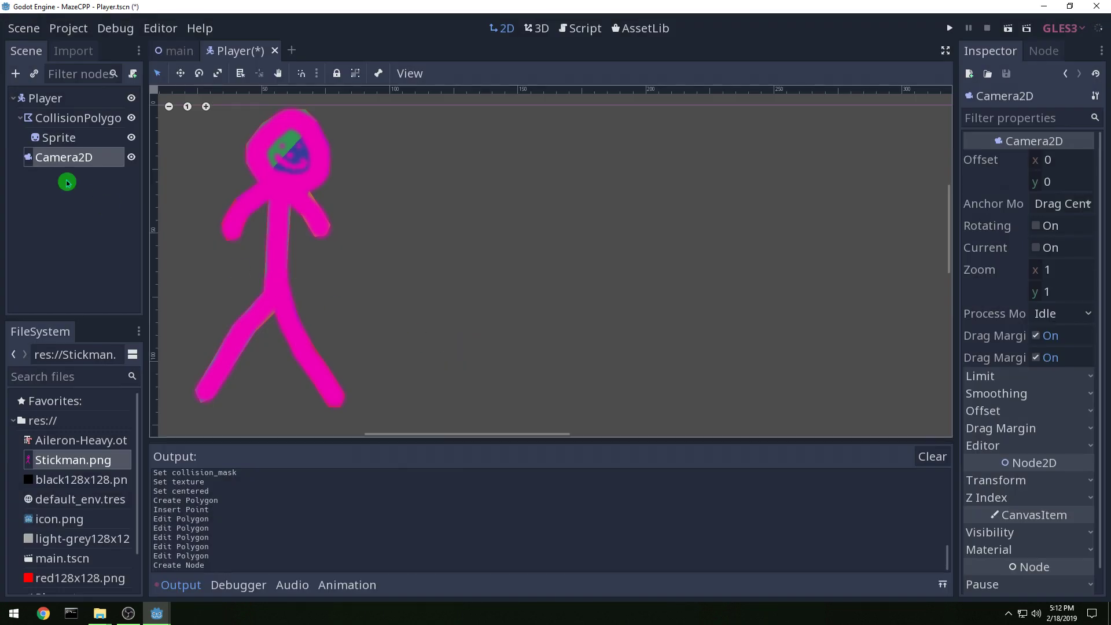
# - Add a TextureRect named BlackBG under Camera2D with the black128x128.png texture
pyautogui.click(16, 75)
pyautogui.write('texture')
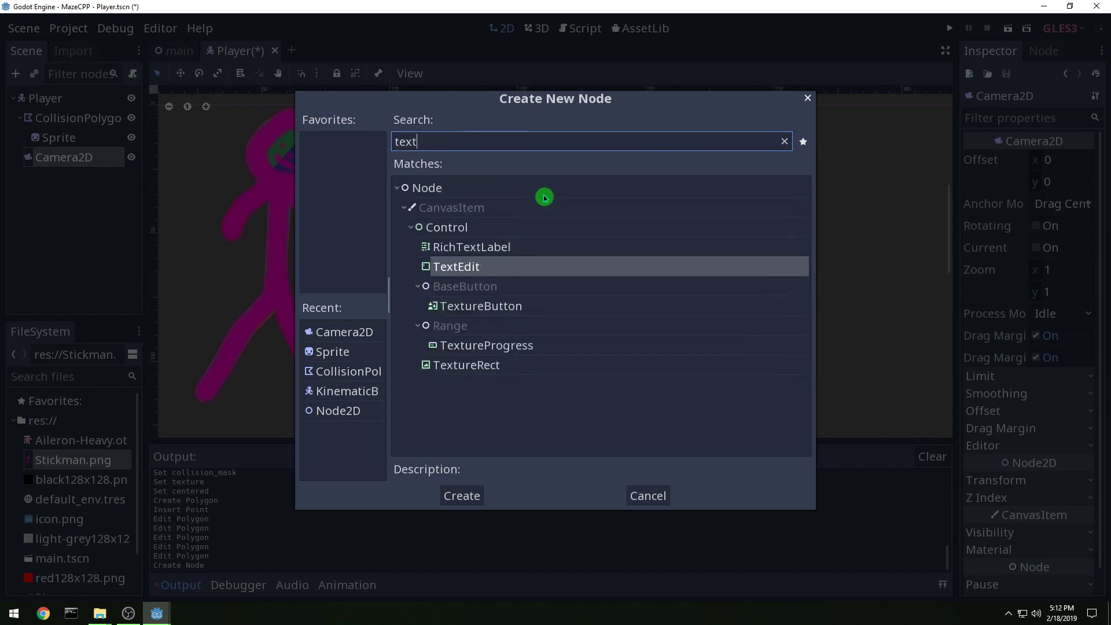
pyautogui.doubleClick(489, 331)
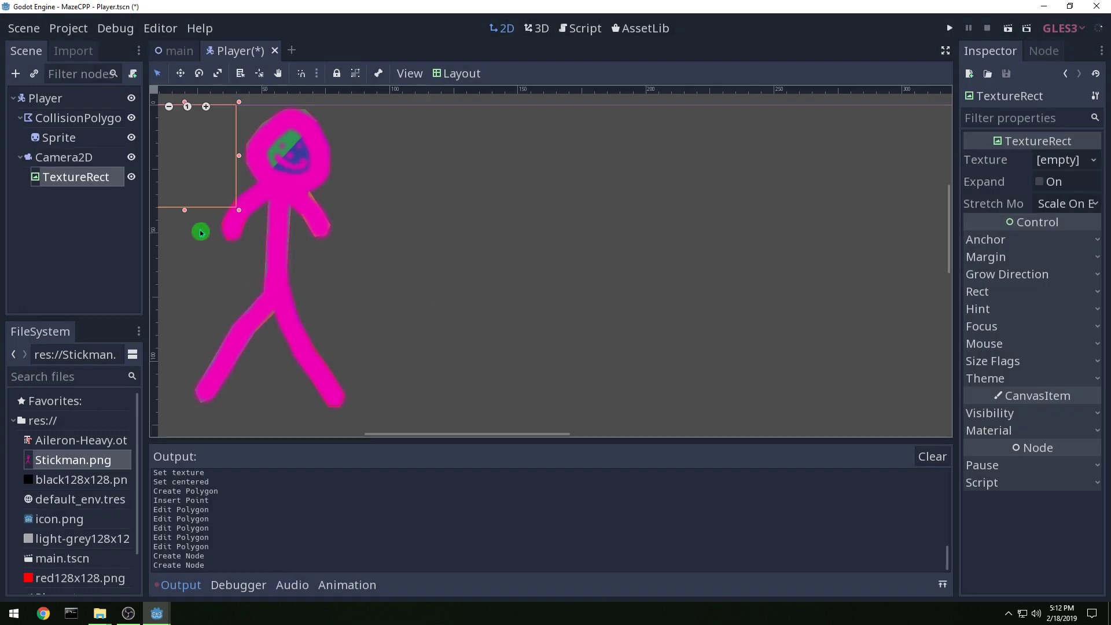
pyautogui.doubleClick(72, 178)
pyautogui.write('Blac')
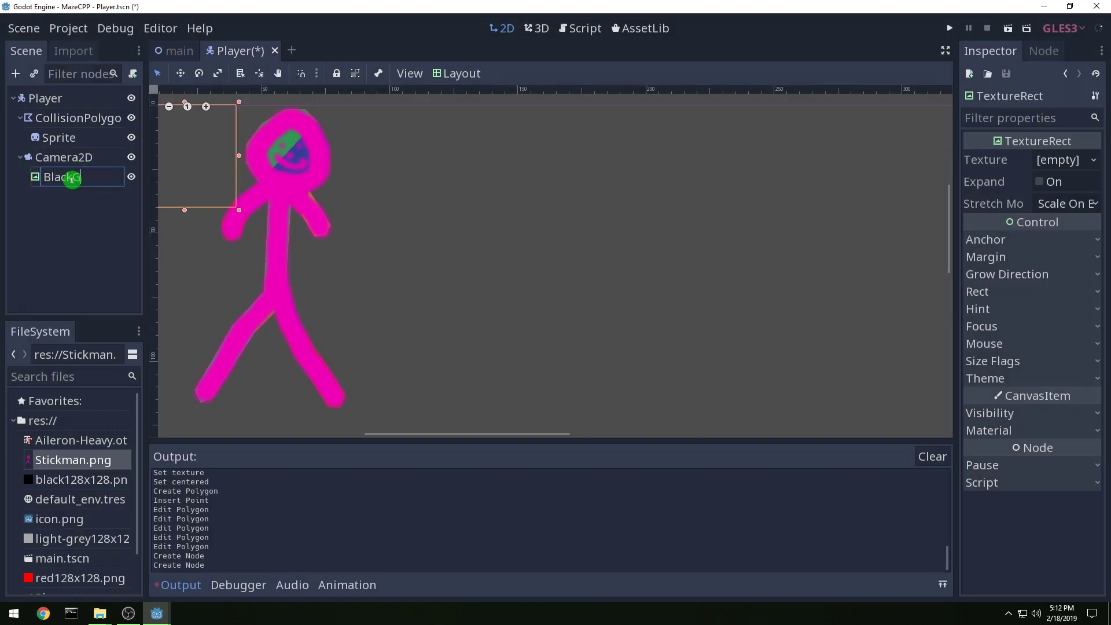
pyautogui.write('kBG')
pyautogui.press('Return')
pyautogui.moveTo(84, 481); pyautogui.dragTo(1051, 164)
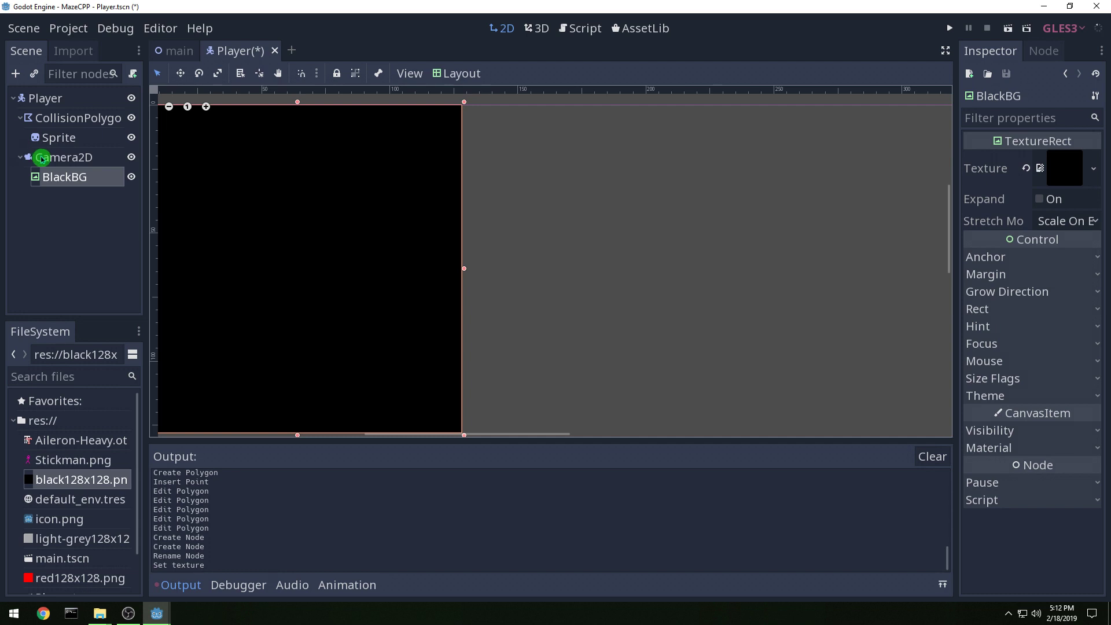
# - Move Camera2D above CollisionPolygon2D so BlackBG draws behind, save, and close the Player scene
pyautogui.moveTo(42, 157); pyautogui.dragTo(36, 113)
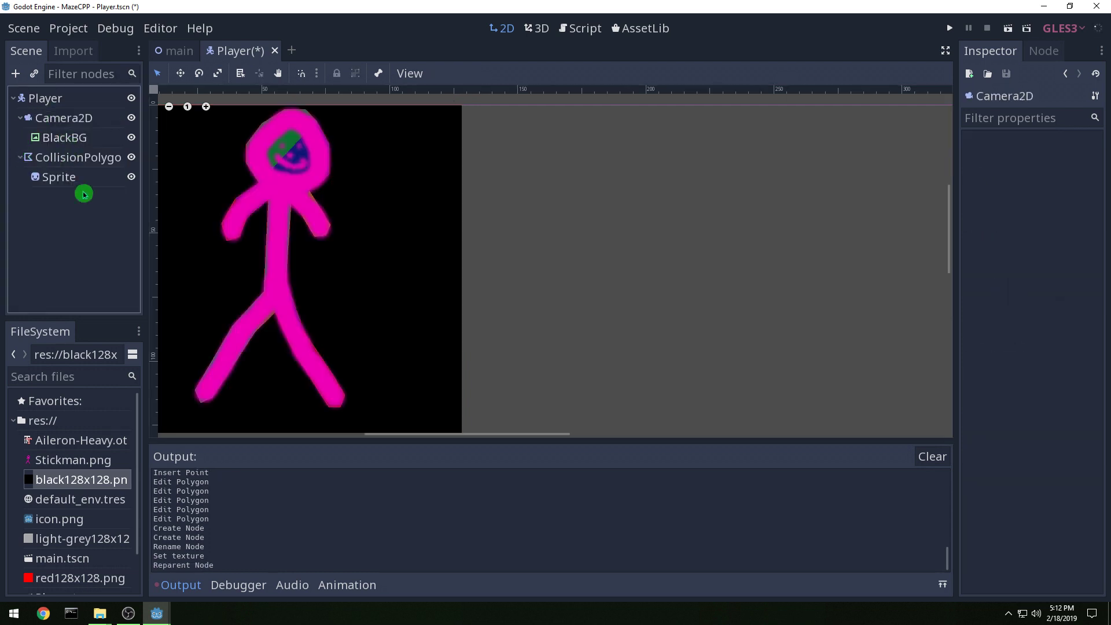
pyautogui.hotkey('ctrl', 's')
pyautogui.click(261, 50)
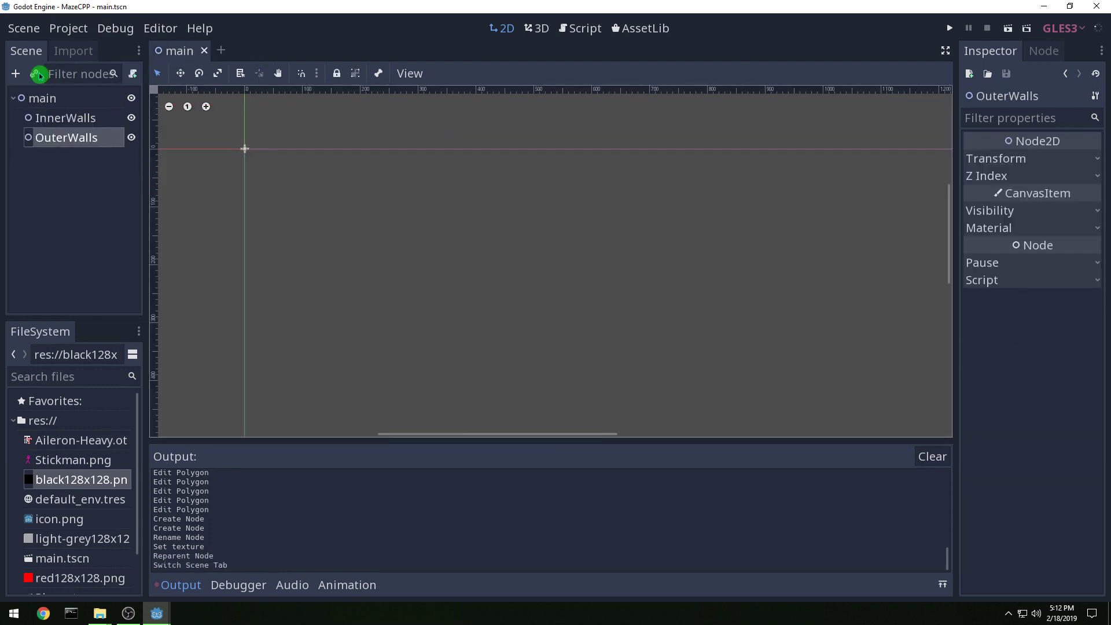
# - Instance Player.tscn under main, save, and reopen Player with BlackBG selected
pyautogui.click(36, 97)
pyautogui.click(34, 73)
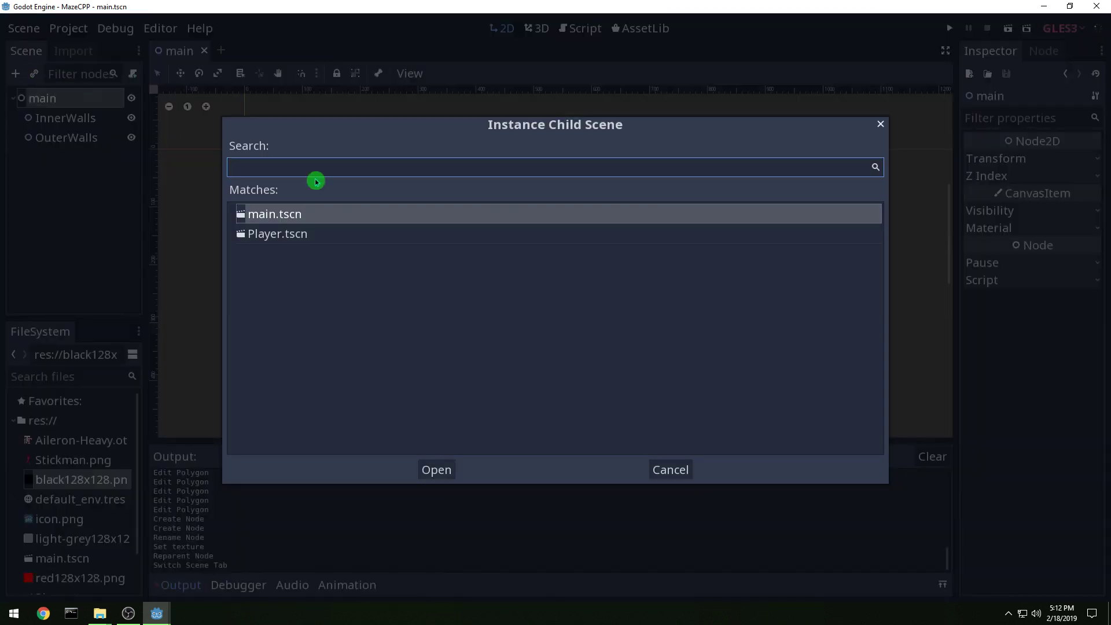
pyautogui.doubleClick(288, 233)
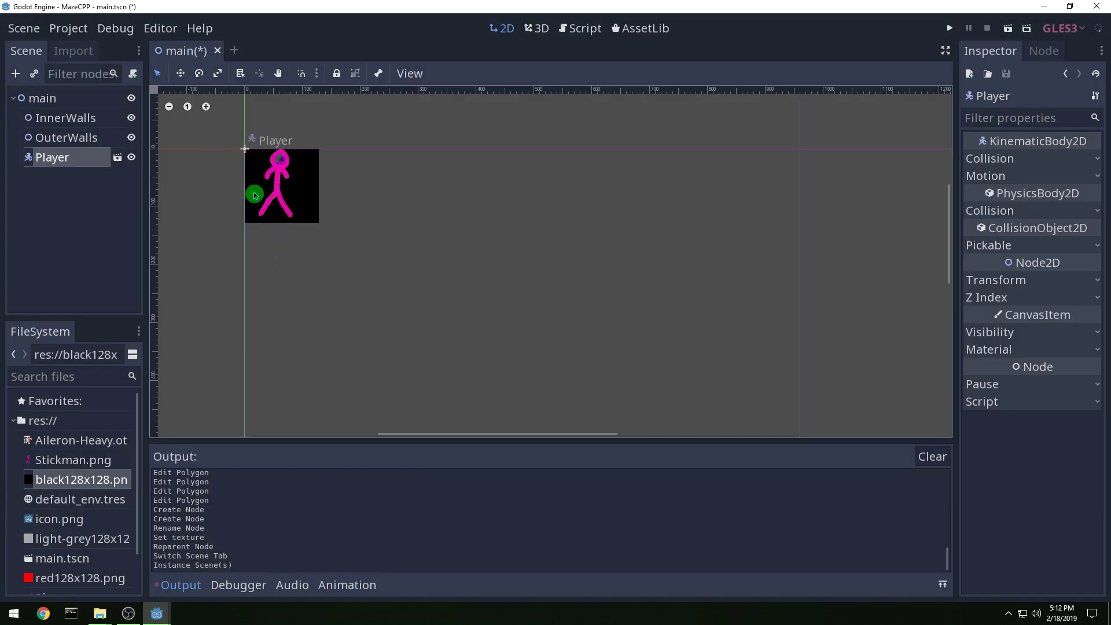
pyautogui.hotkey('ctrl', 's')
pyautogui.click(118, 158)
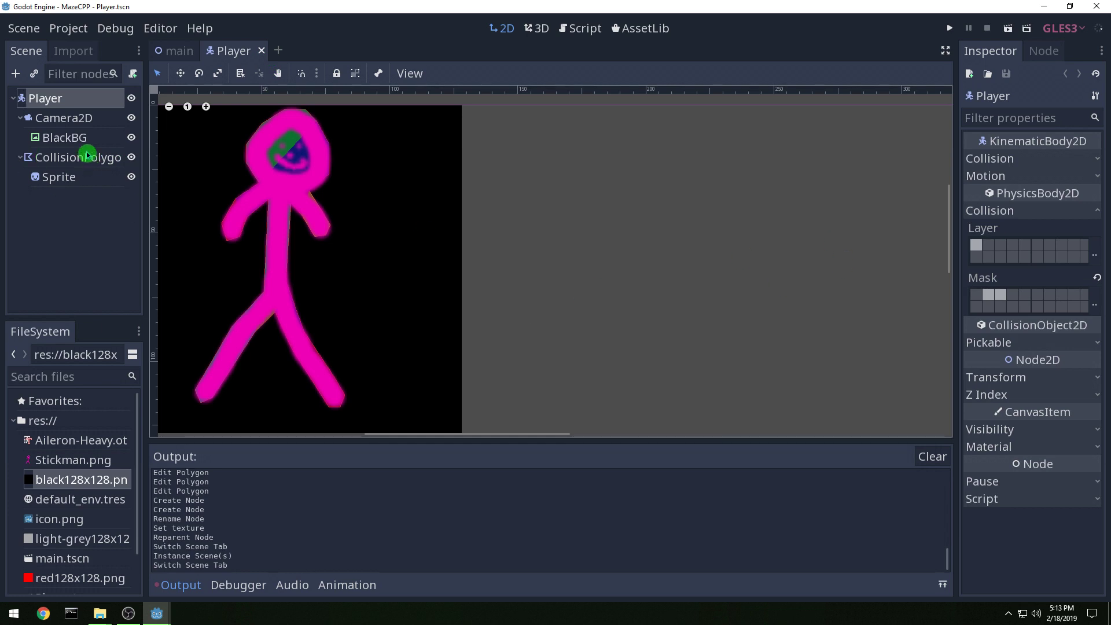
pyautogui.click(67, 137)
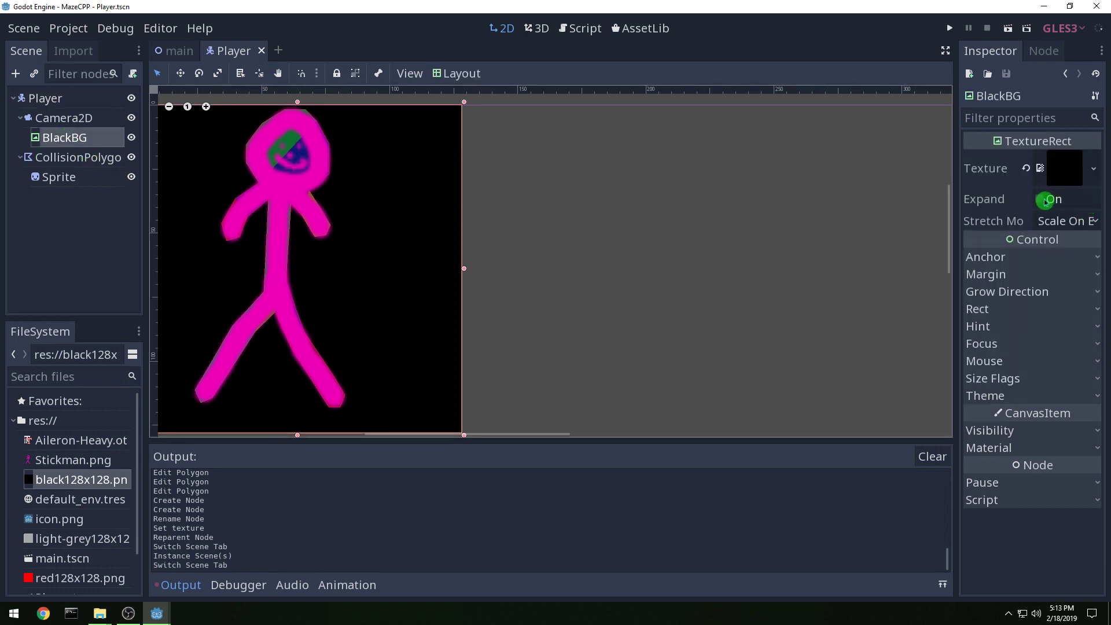
# - Set BlackBG's Stretch Mode to Tile and its size to 1920×1080
pyautogui.click(1065, 222)
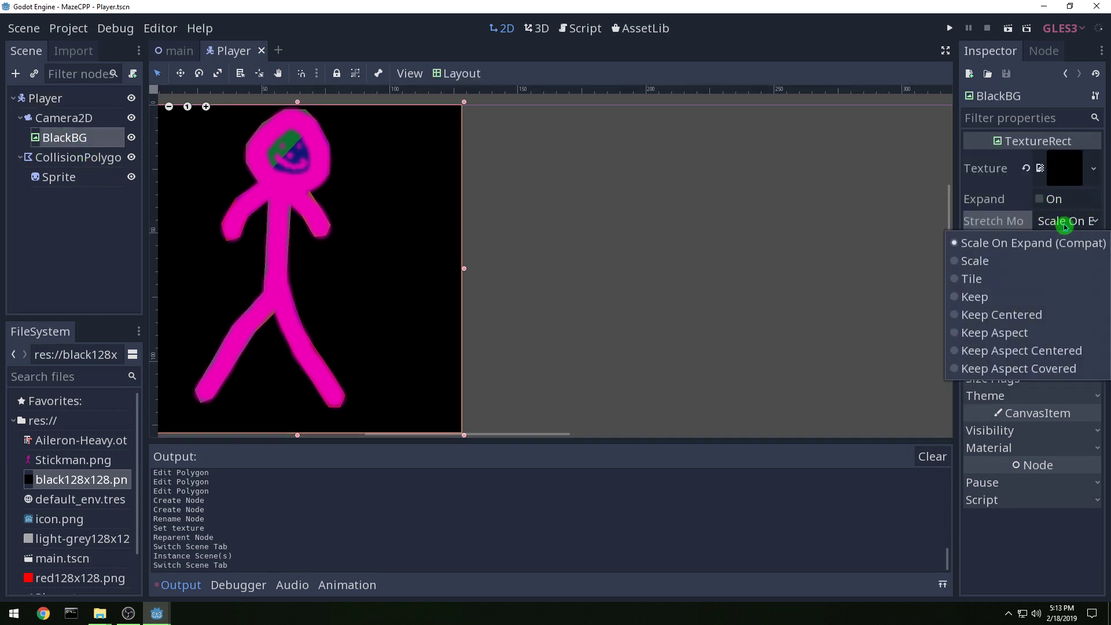
pyautogui.click(972, 279)
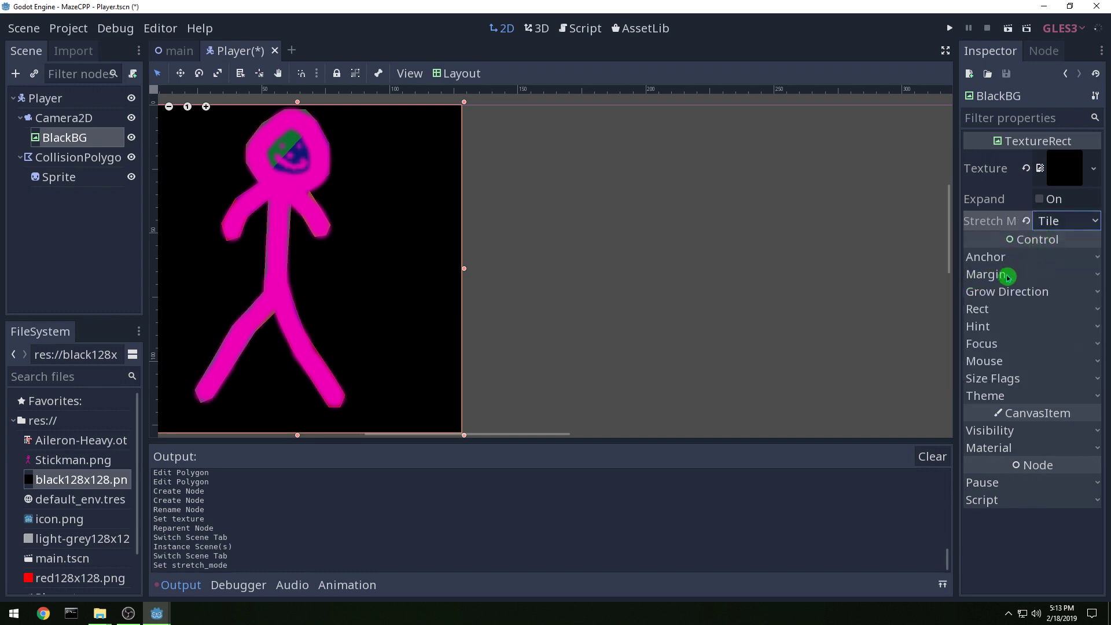
pyautogui.click(1000, 310)
pyautogui.click(1063, 372)
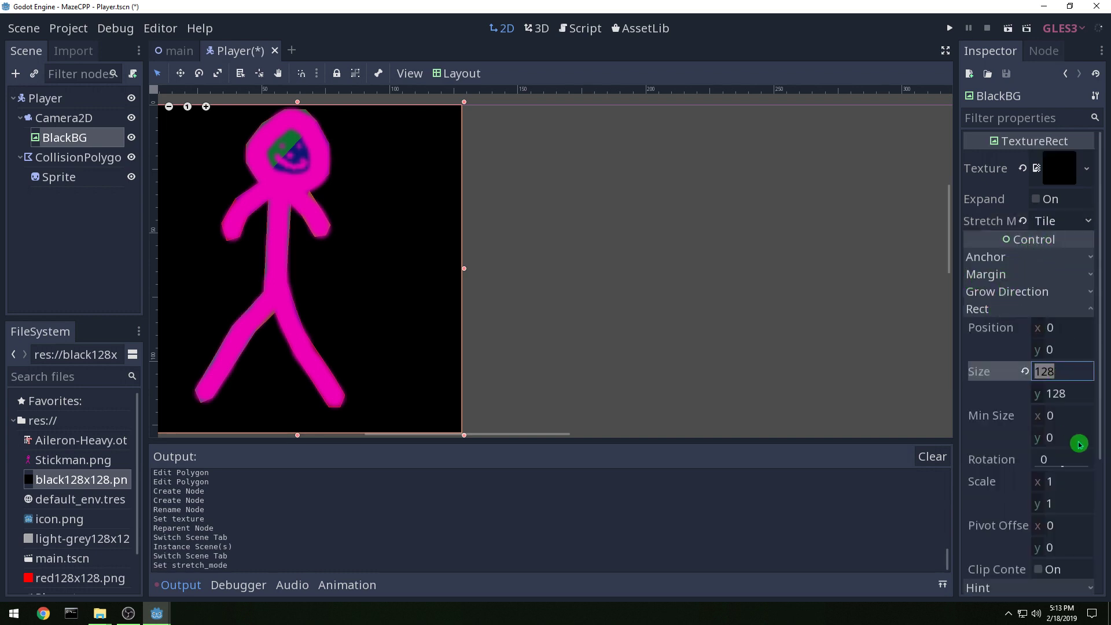
pyautogui.write('1920')
pyautogui.press('Tab')
pyautogui.write('1080')
pyautogui.press('Return')
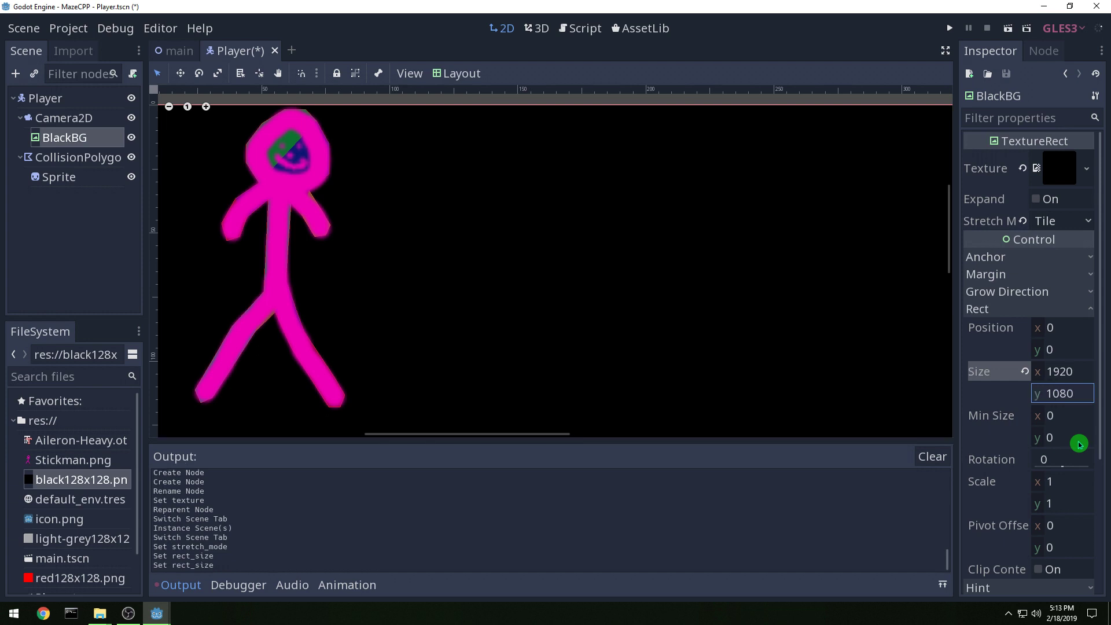
# - Position BlackBG at -960, -540 and save the Player scene
pyautogui.click(1049, 328)
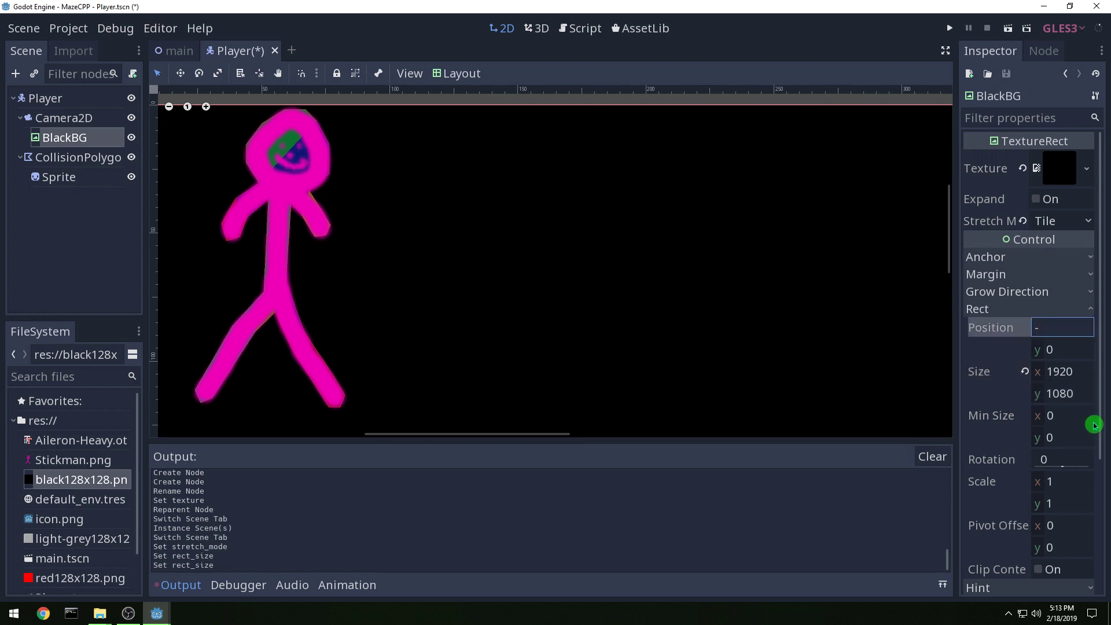
pyautogui.write('-960')
pyautogui.press('Tab')
pyautogui.write('-')
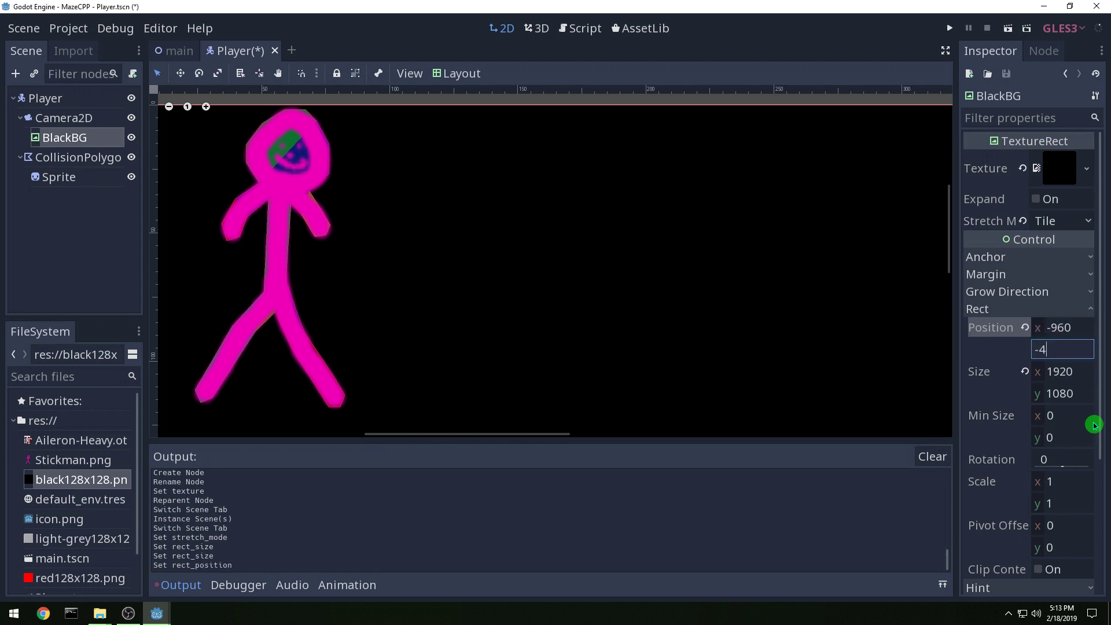
pyautogui.write('540')
pyautogui.press('Return')
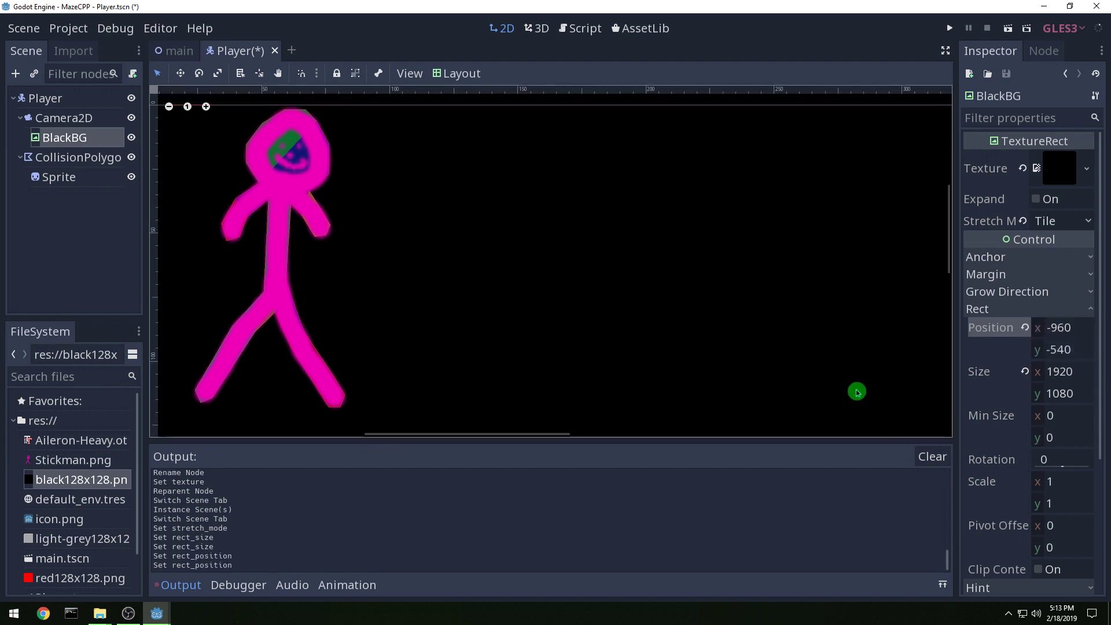
pyautogui.scroll(-9, 600, 273)
pyautogui.scroll(-3, 602, 276)
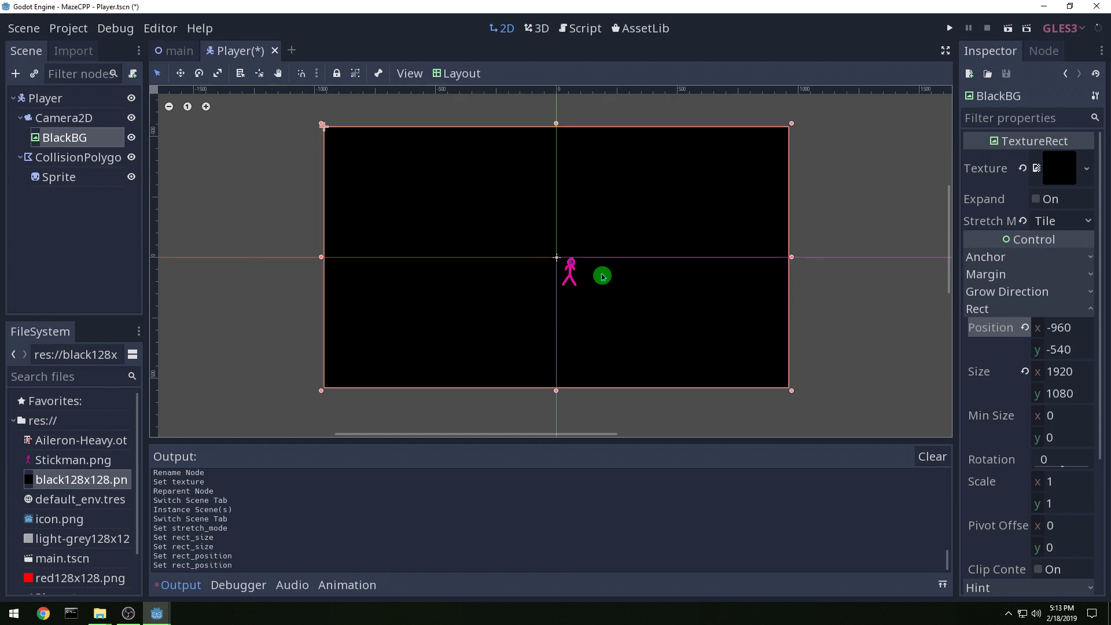
pyautogui.hotkey('ctrl', 's')
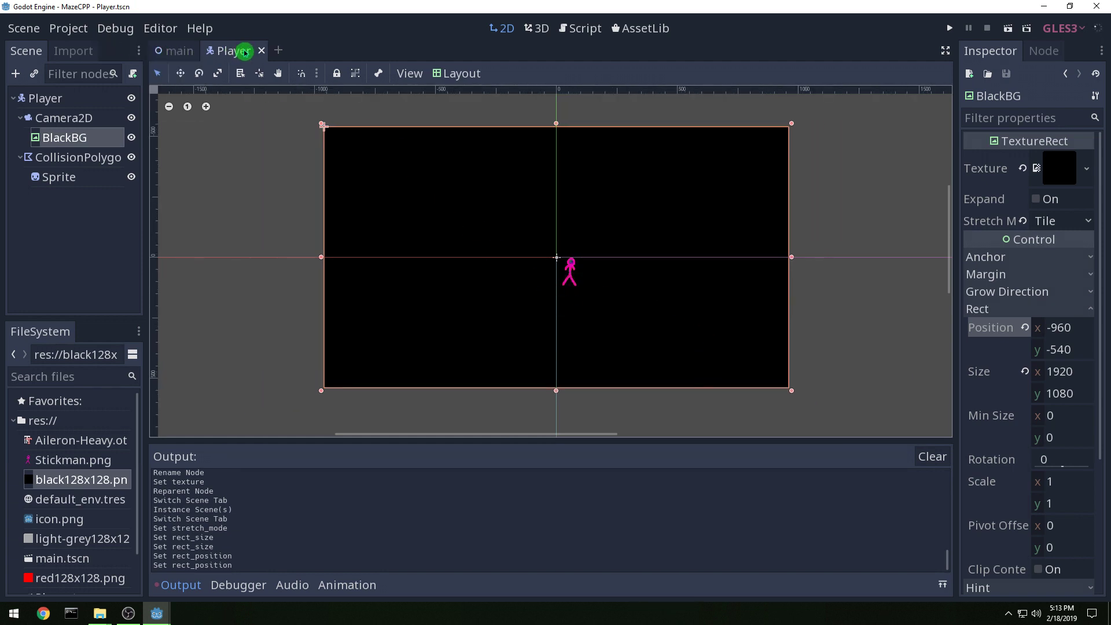
# - Close the Player scene, move the Player instance above InnerWalls in main, and save
pyautogui.click(261, 51)
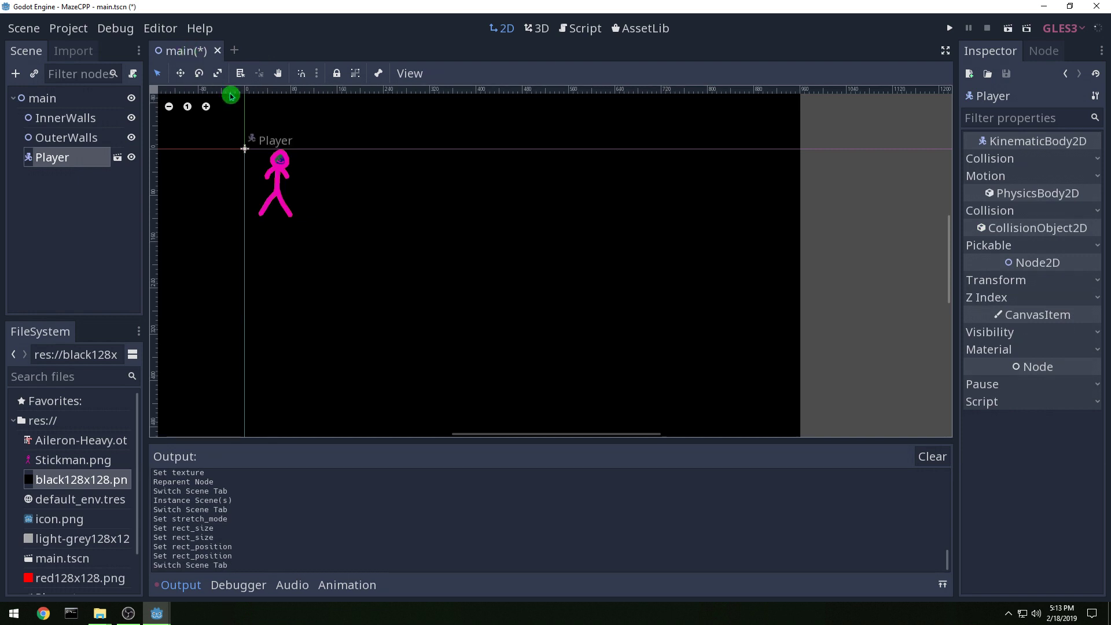
pyautogui.hotkey('ctrl', 's')
pyautogui.moveTo(49, 158); pyautogui.dragTo(52, 115)
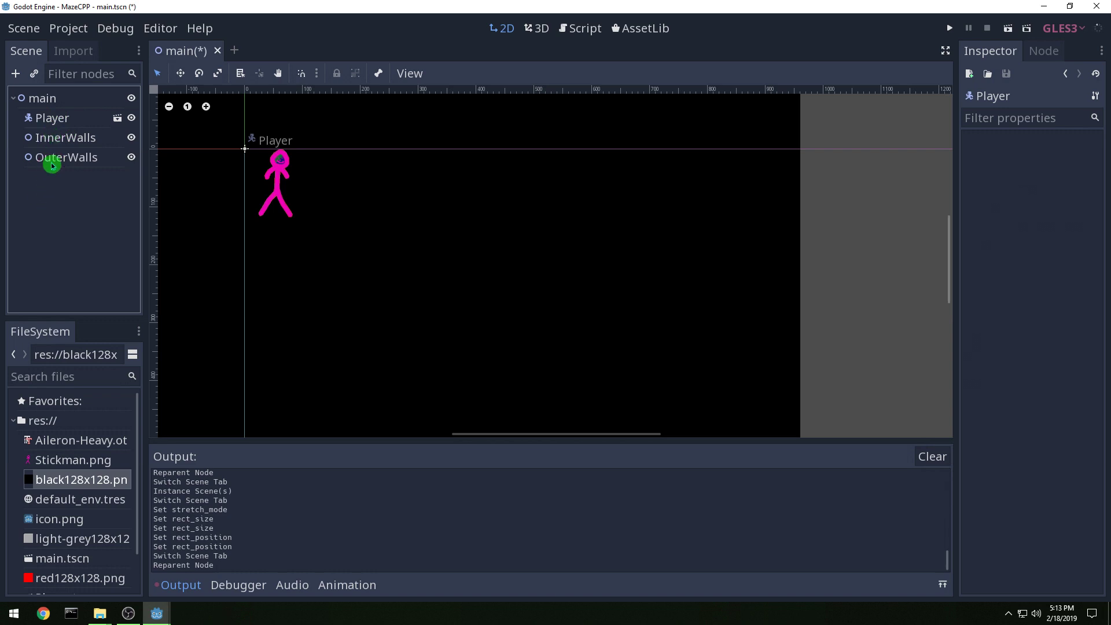
pyautogui.hotkey('ctrl', 's')
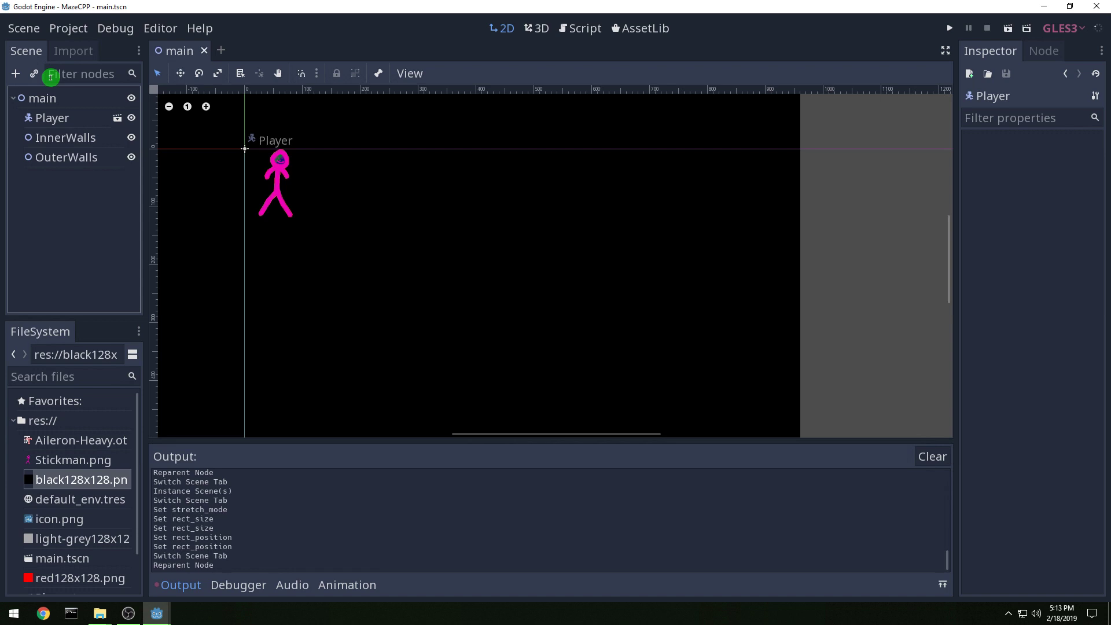
# - Create a new 2D scene with its root renamed Wall and save it as Wall.tscn
pyautogui.click(220, 50)
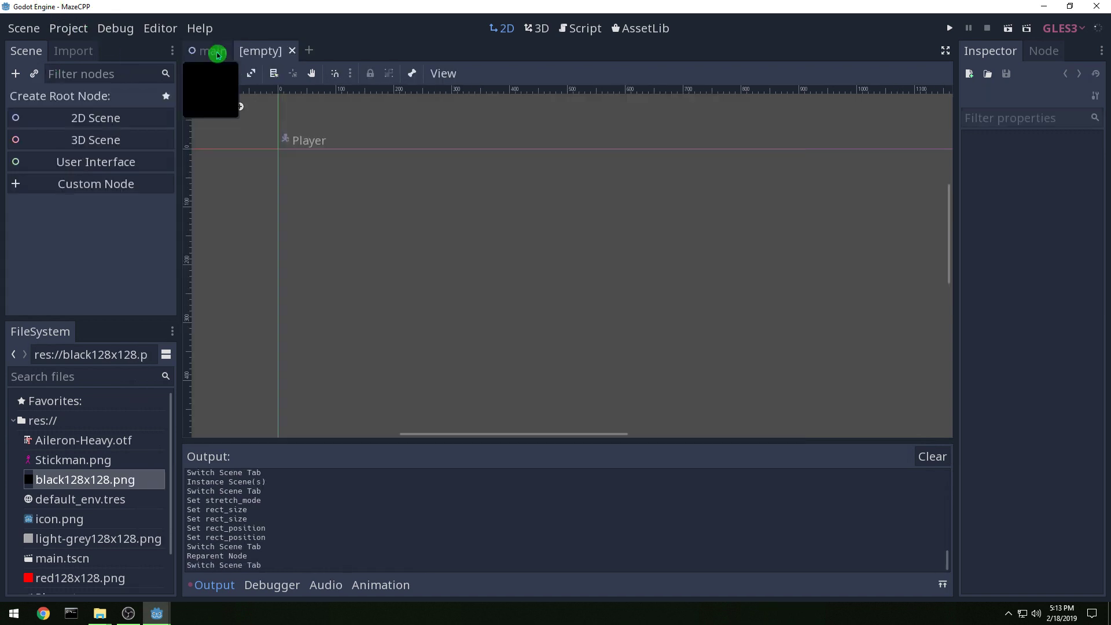
pyautogui.click(98, 118)
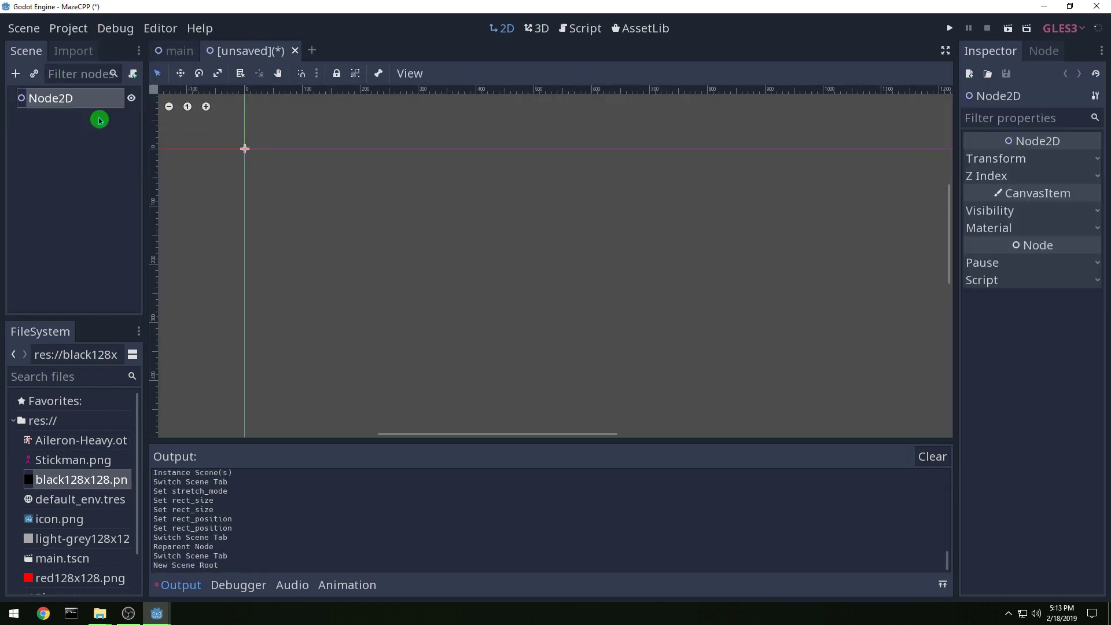
pyautogui.doubleClick(74, 103)
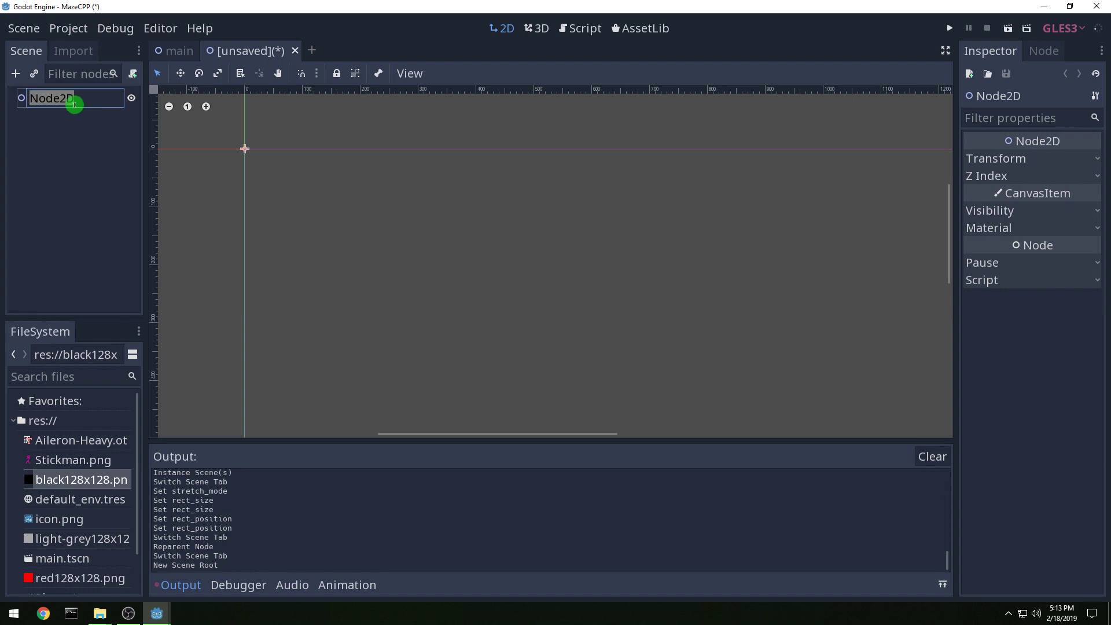
pyautogui.write('E')
pyautogui.write('all')
pyautogui.press('Return')
pyautogui.hotkey('ctrl', 's')
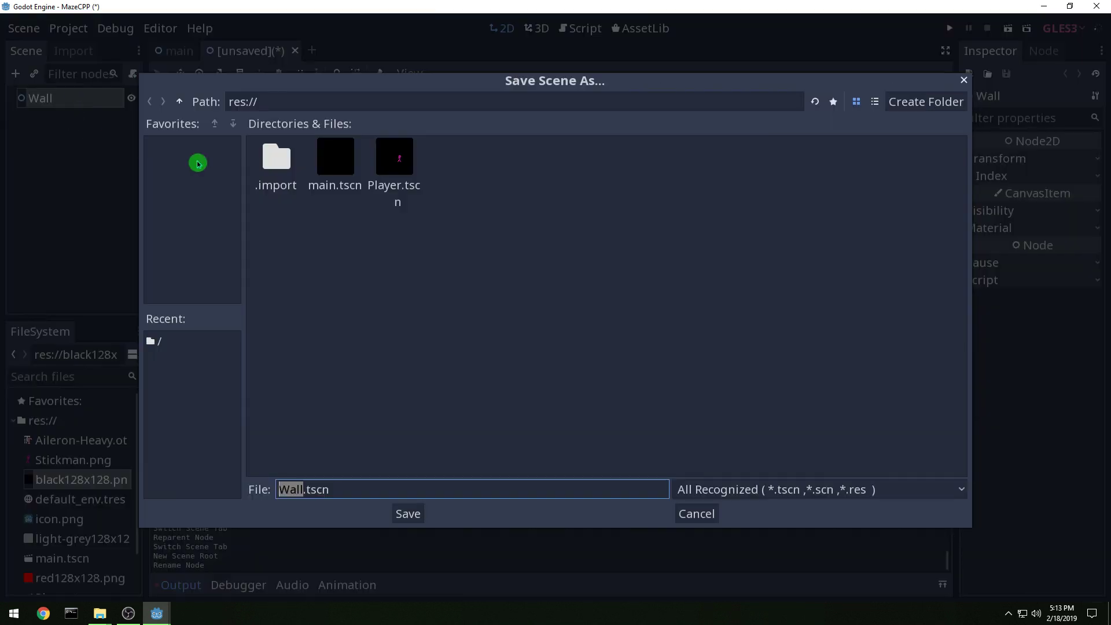
pyautogui.click(415, 516)
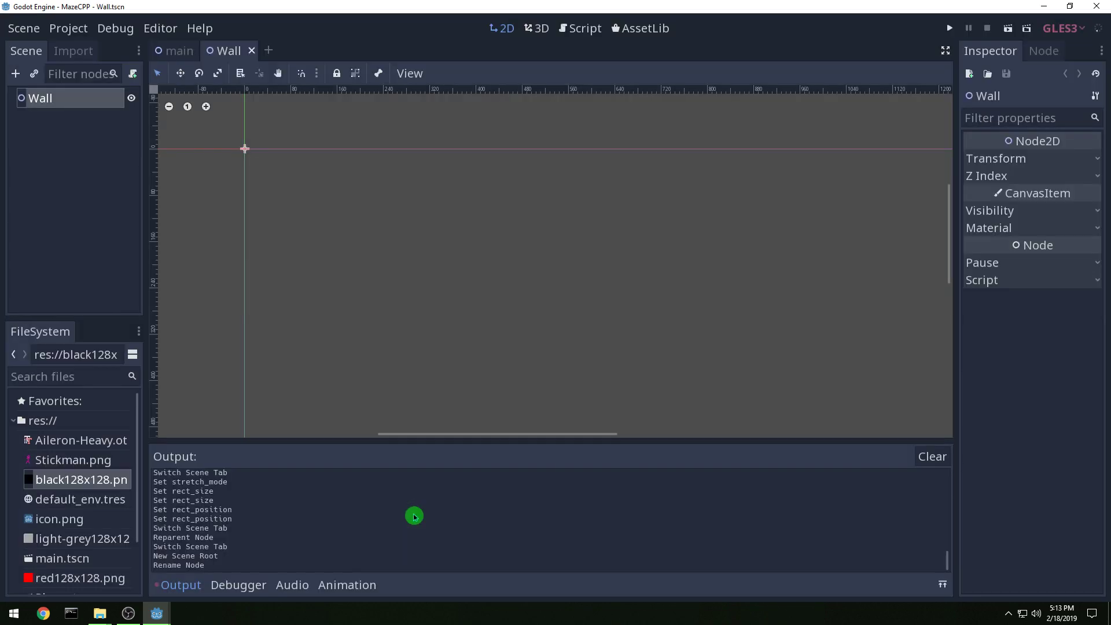
# - Add a TextureRect child under Wall showing the yellow texture
pyautogui.click(15, 75)
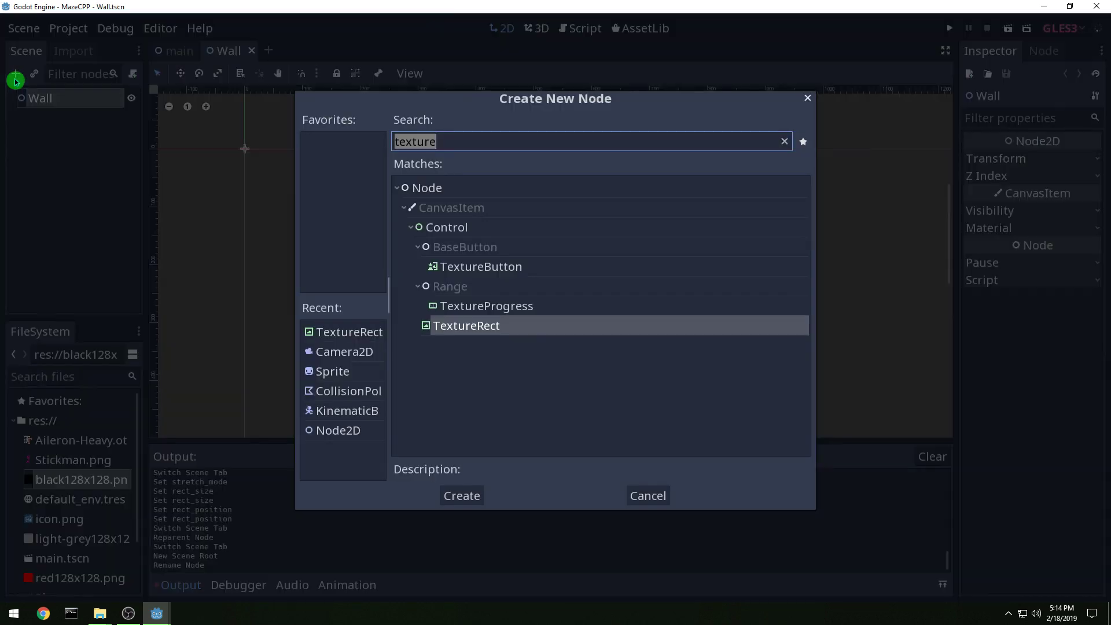
pyautogui.doubleClick(465, 325)
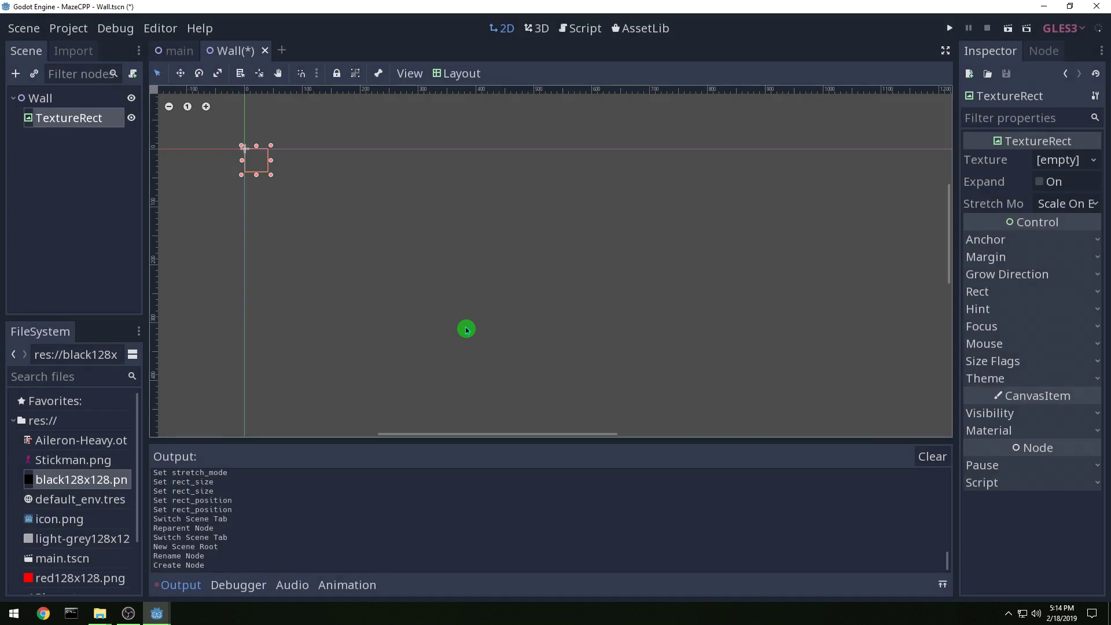
pyautogui.scroll(-3, 86, 526)
pyautogui.moveTo(46, 578); pyautogui.dragTo(1047, 167)
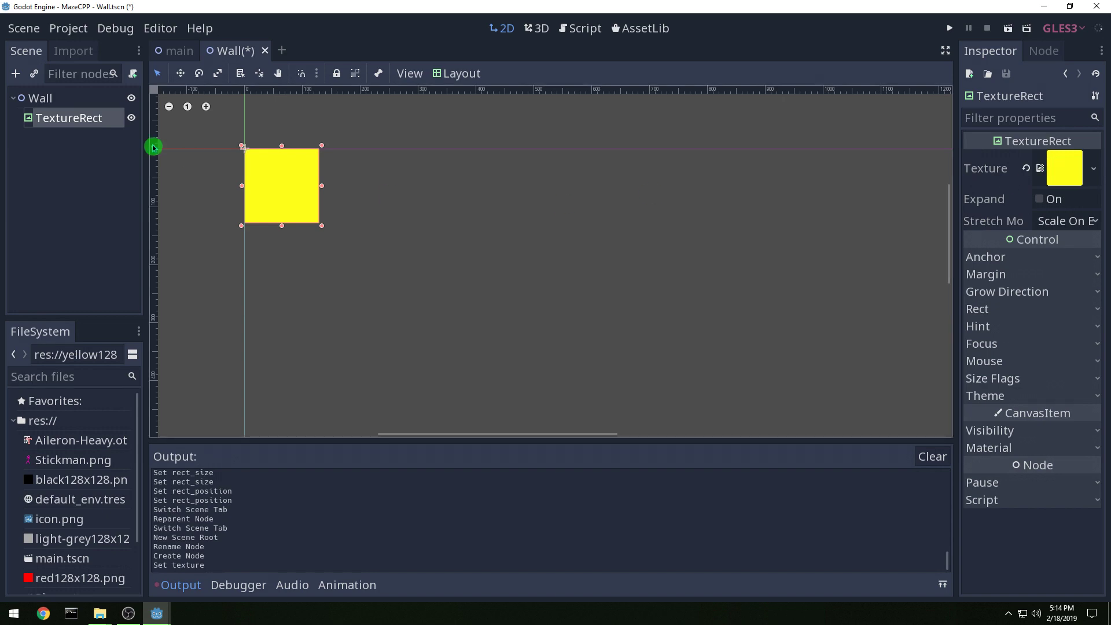
pyautogui.click(55, 119)
pyautogui.click(16, 74)
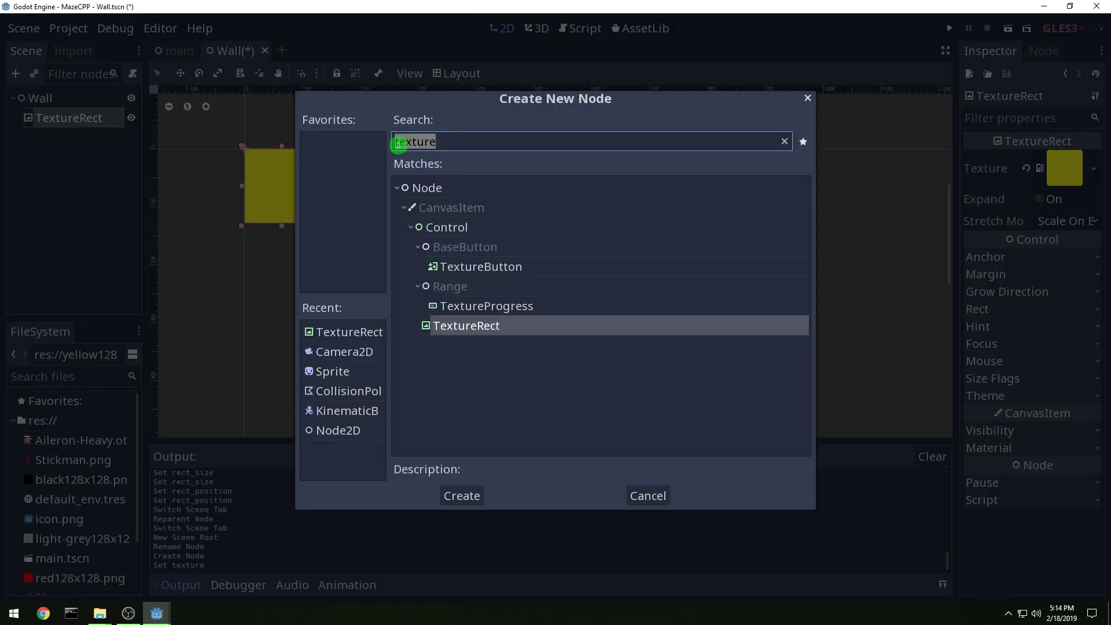
# - Add a StaticBody2D under the TextureRect and a CollisionShape2D under the static body
pyautogui.write('static')
pyautogui.doubleClick(502, 364)
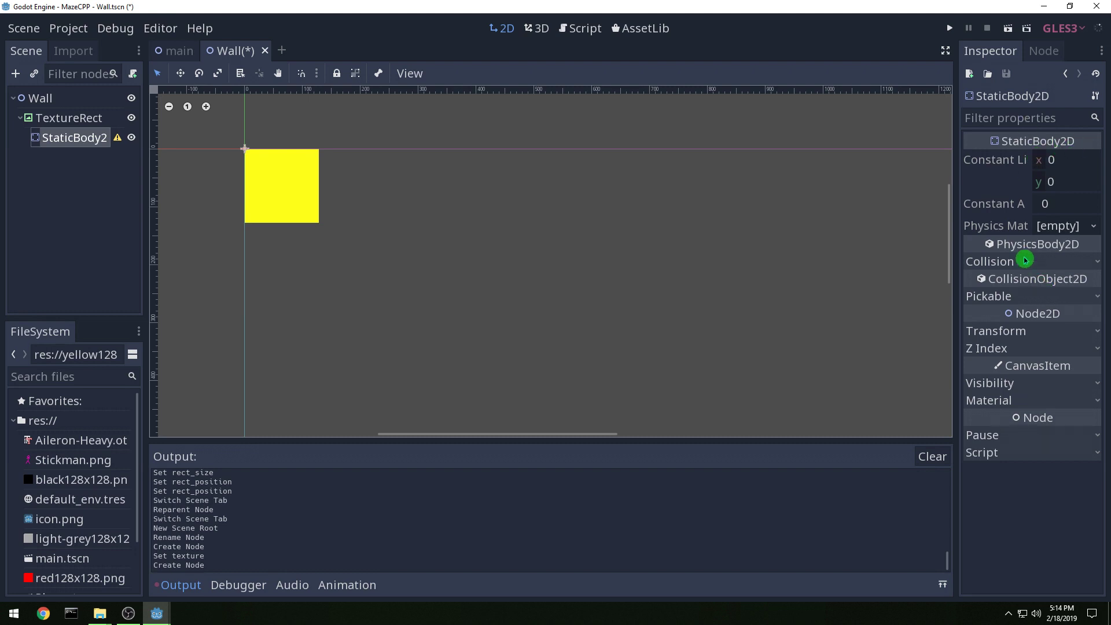
pyautogui.click(15, 73)
pyautogui.write('collision')
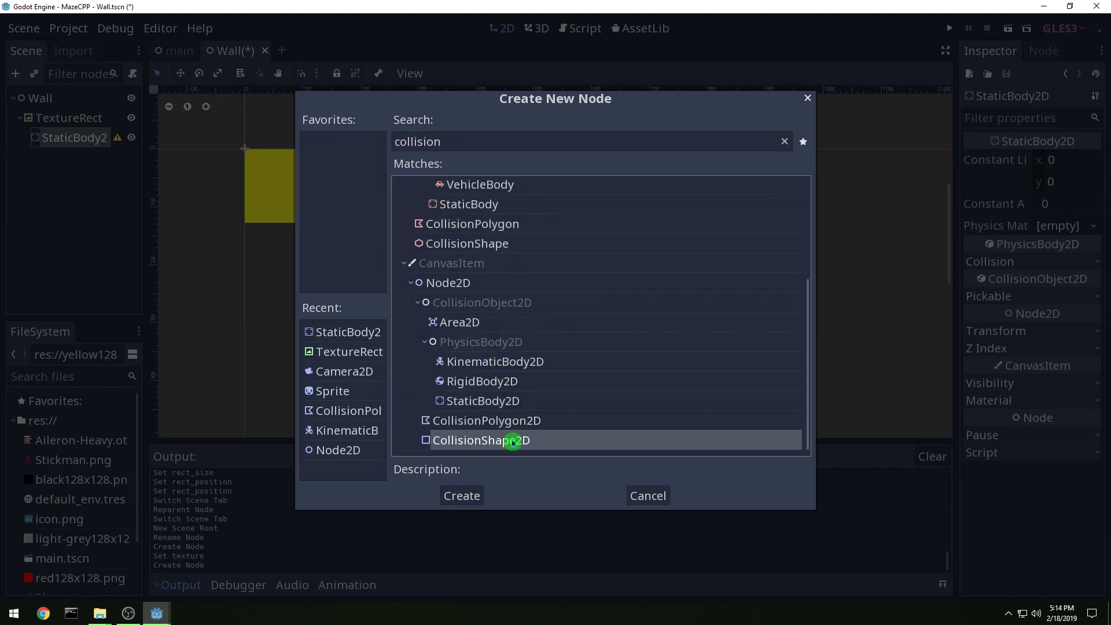
pyautogui.doubleClick(512, 441)
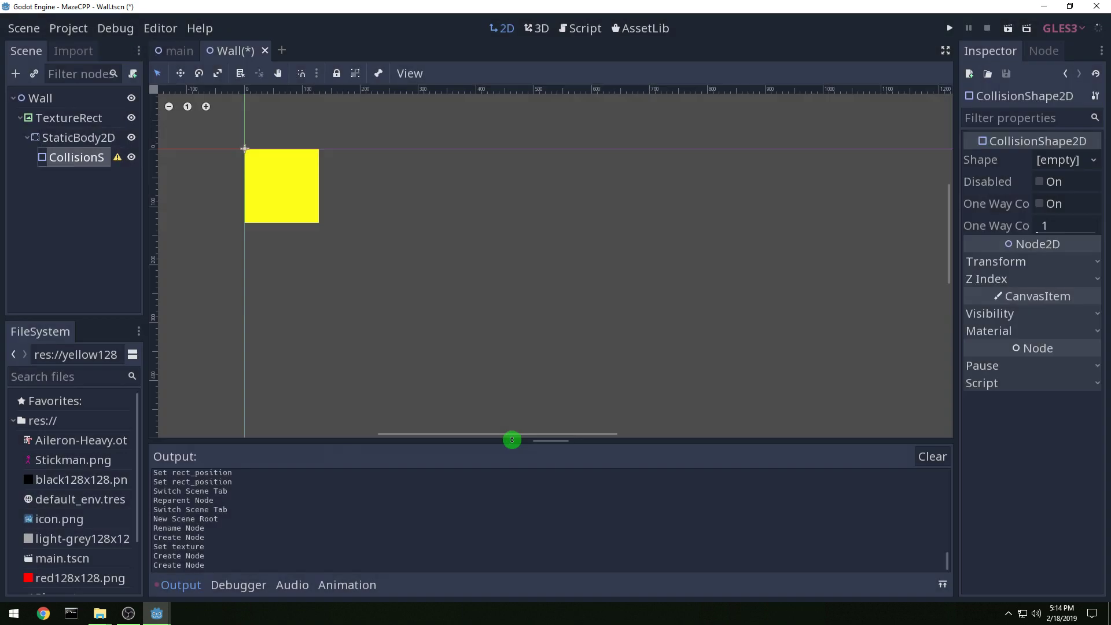
# - Give the collision shape a new RectangleShape2D with extents 64 × 64
pyautogui.click(1071, 160)
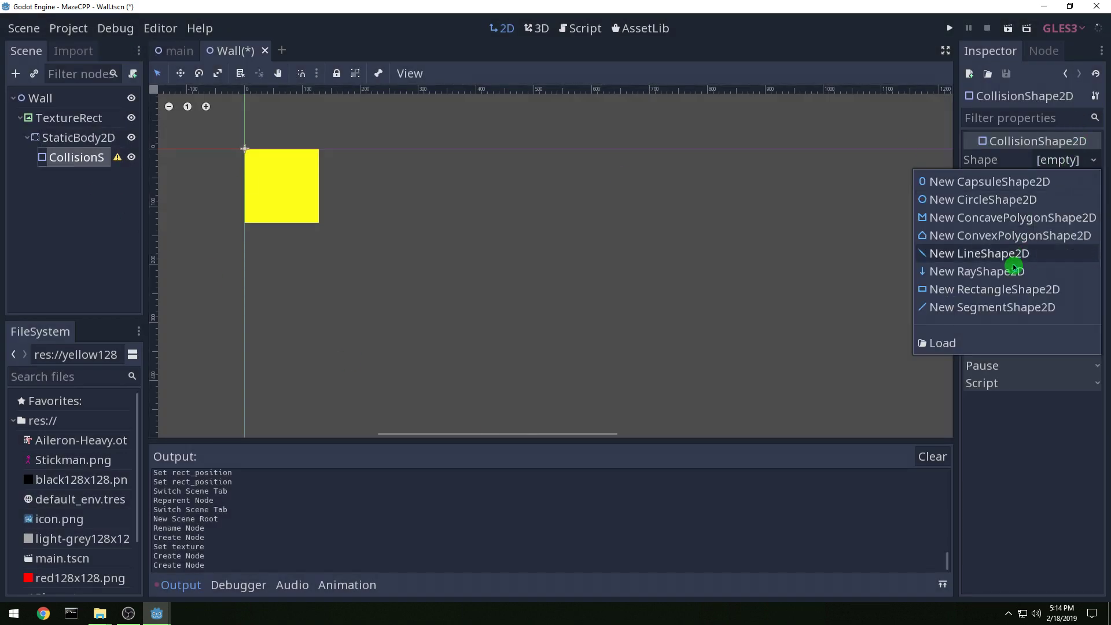
pyautogui.click(1010, 290)
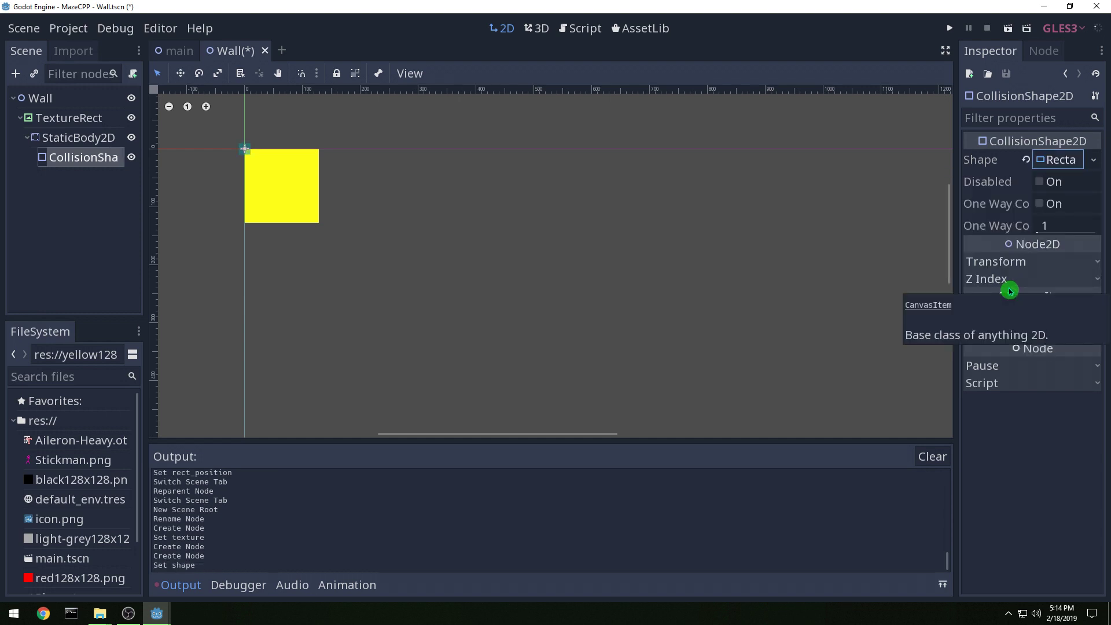
pyautogui.click(1033, 263)
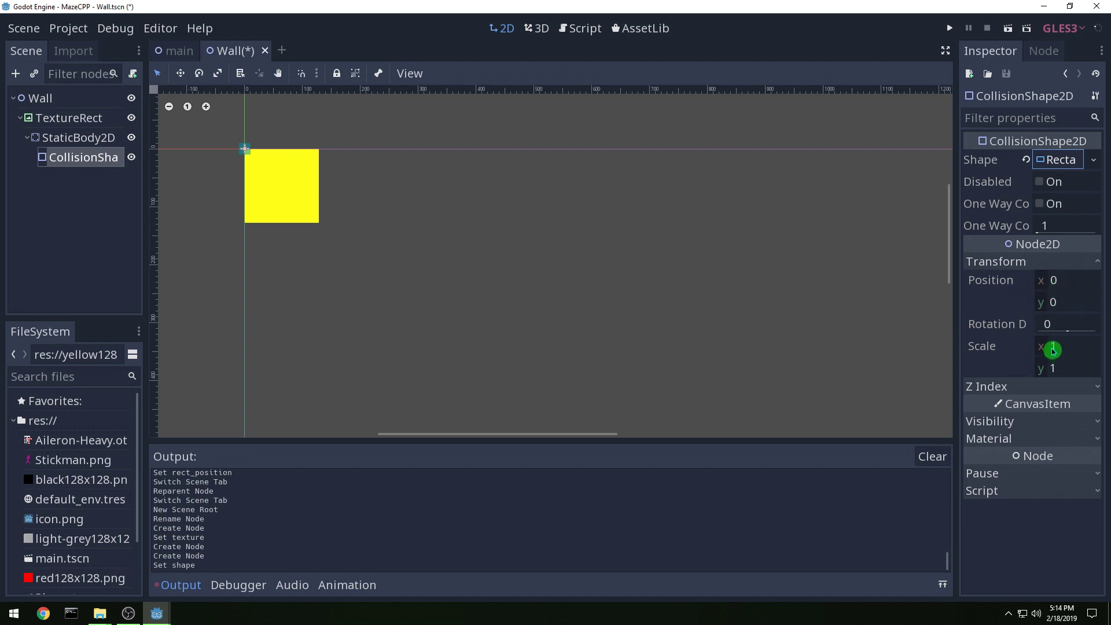
pyautogui.click(1067, 160)
pyautogui.click(1056, 189)
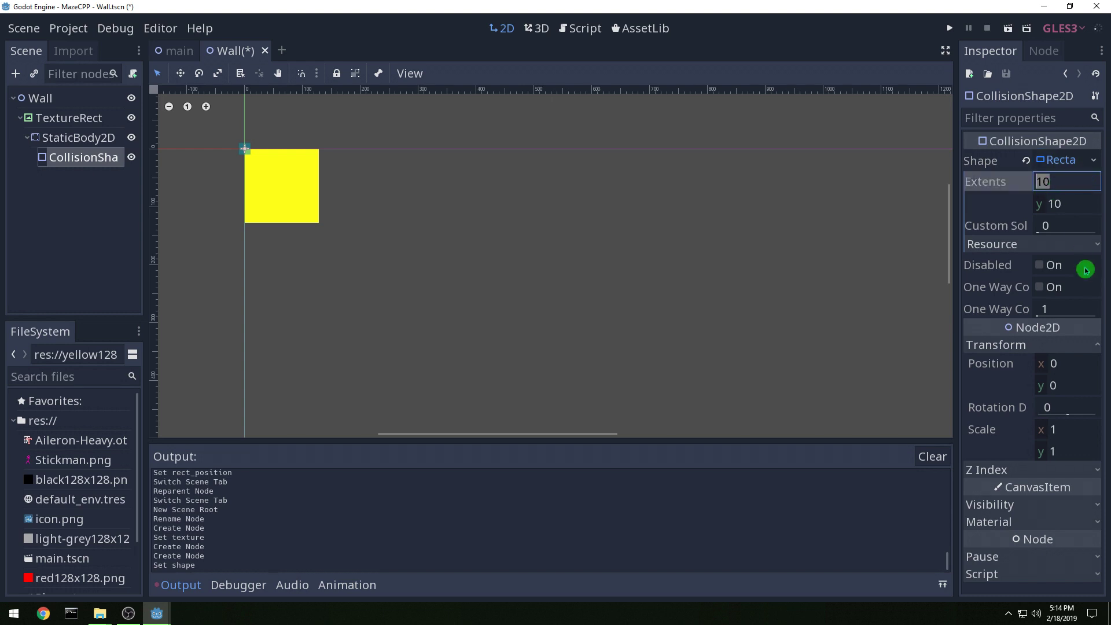
pyautogui.press('Tab')
pyautogui.write('64')
pyautogui.press('Return')
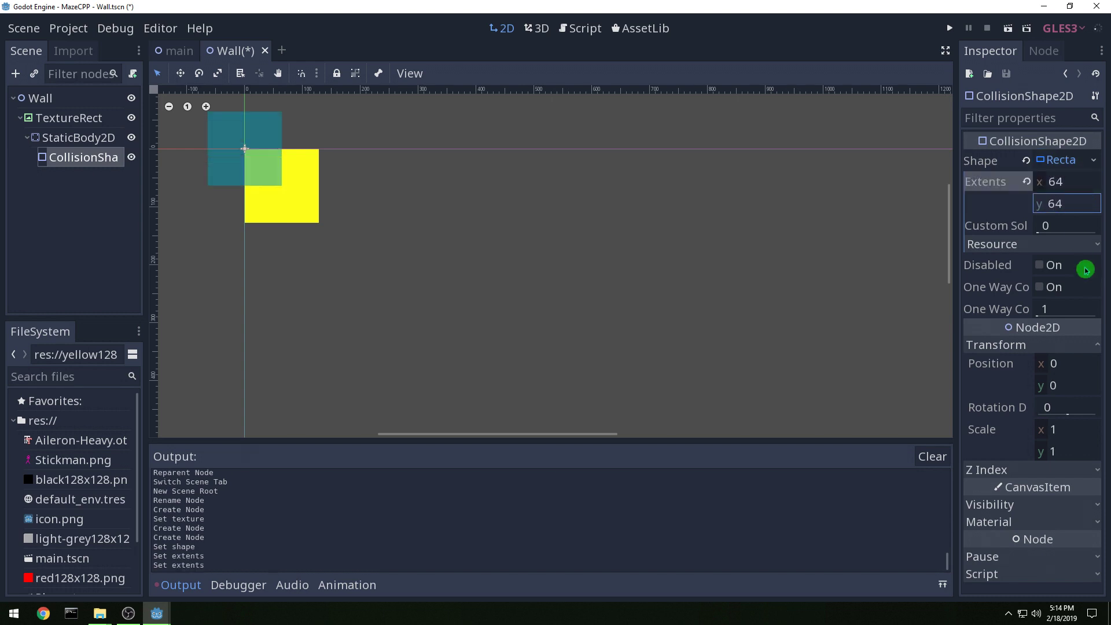
# - Position the collision shape at 64, 64, hide it in the editor, and save Wall.tscn
pyautogui.click(1051, 367)
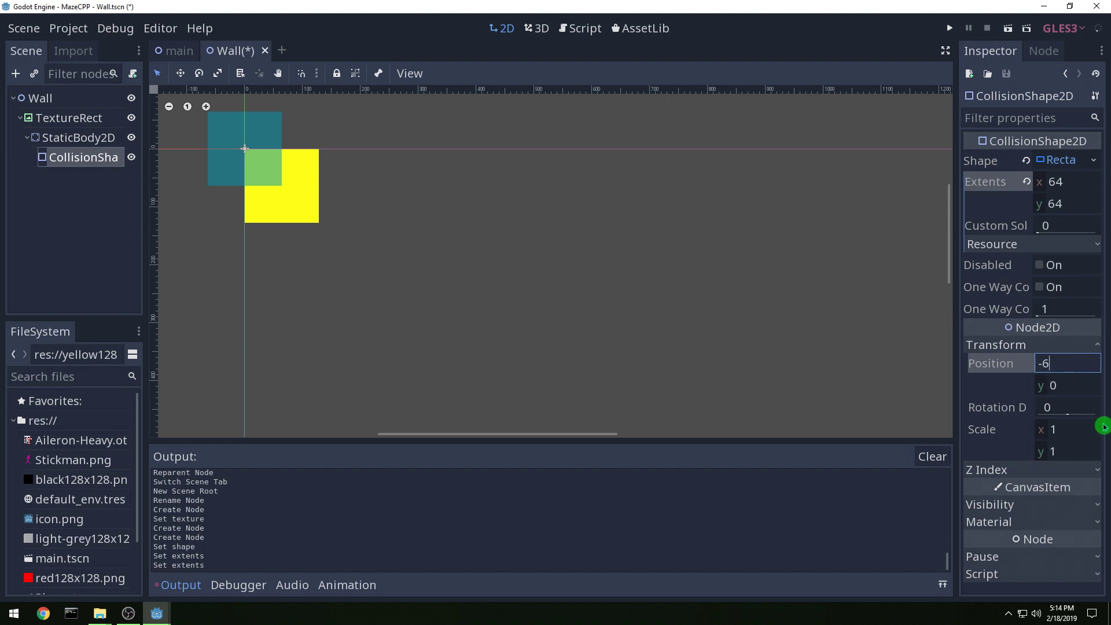
pyautogui.write('64')
pyautogui.press('Tab')
pyautogui.write('64')
pyautogui.press('Return')
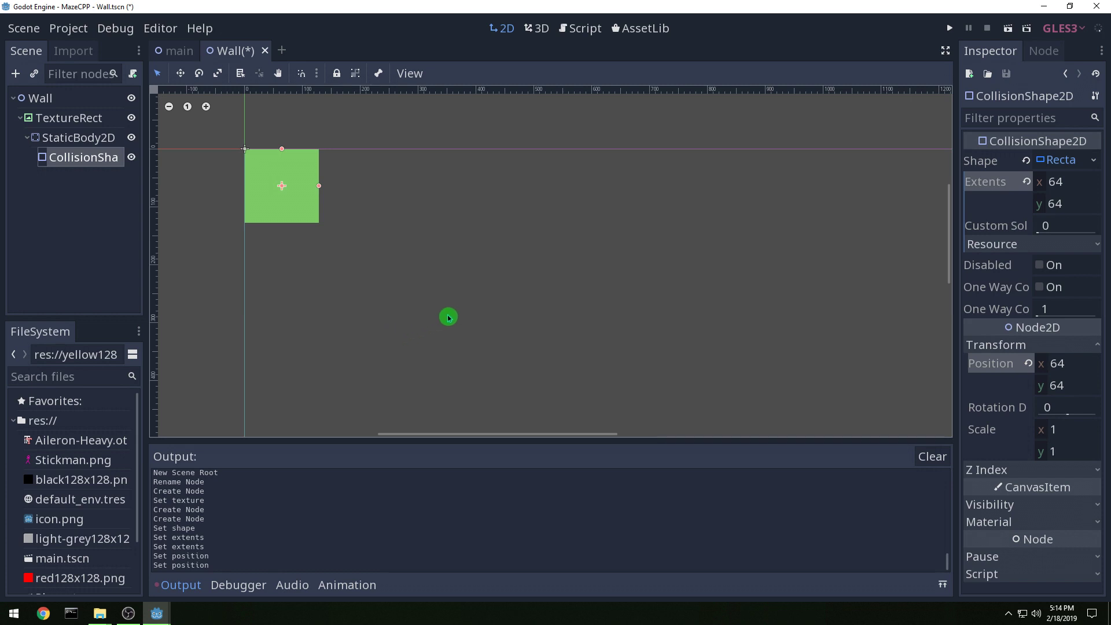
pyautogui.hotkey('ctrl', 's')
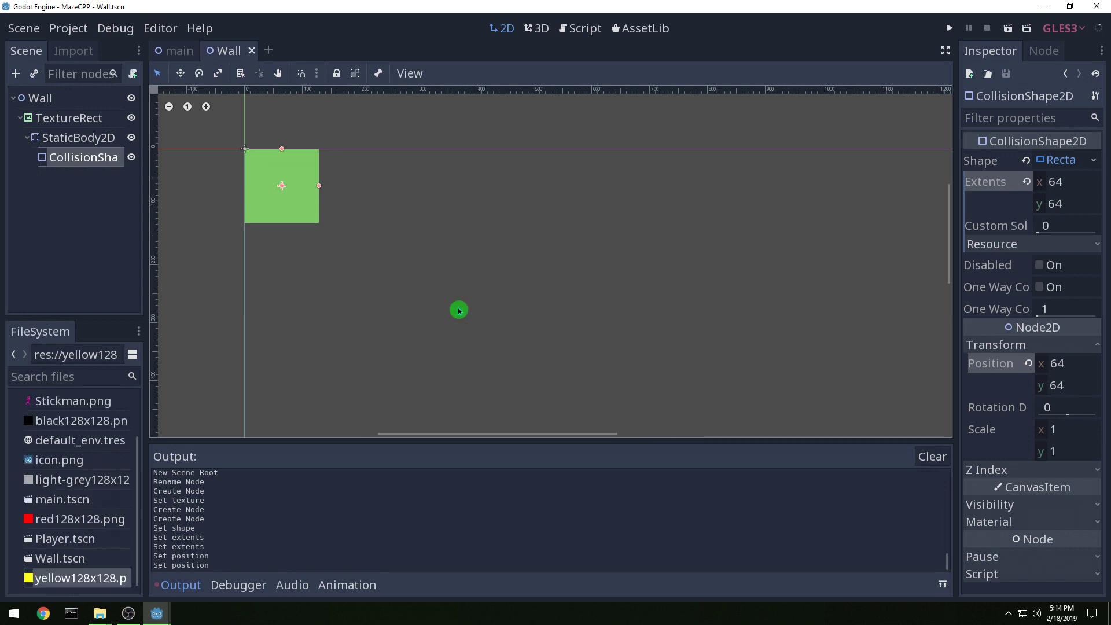
pyautogui.click(133, 158)
pyautogui.hotkey('ctrl', 's')
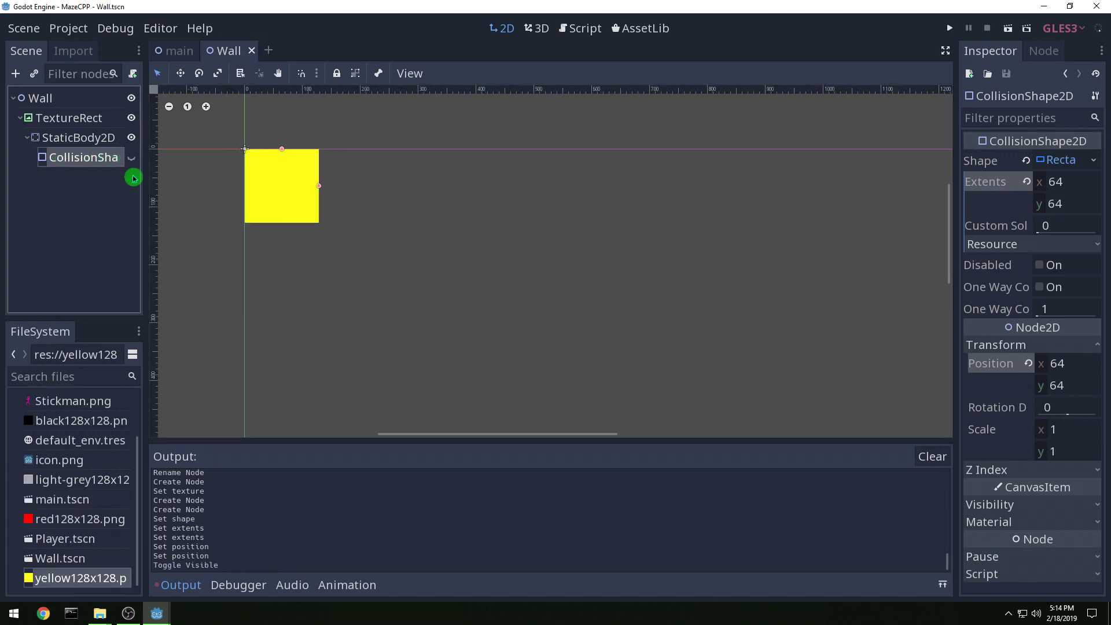
pyautogui.click(68, 139)
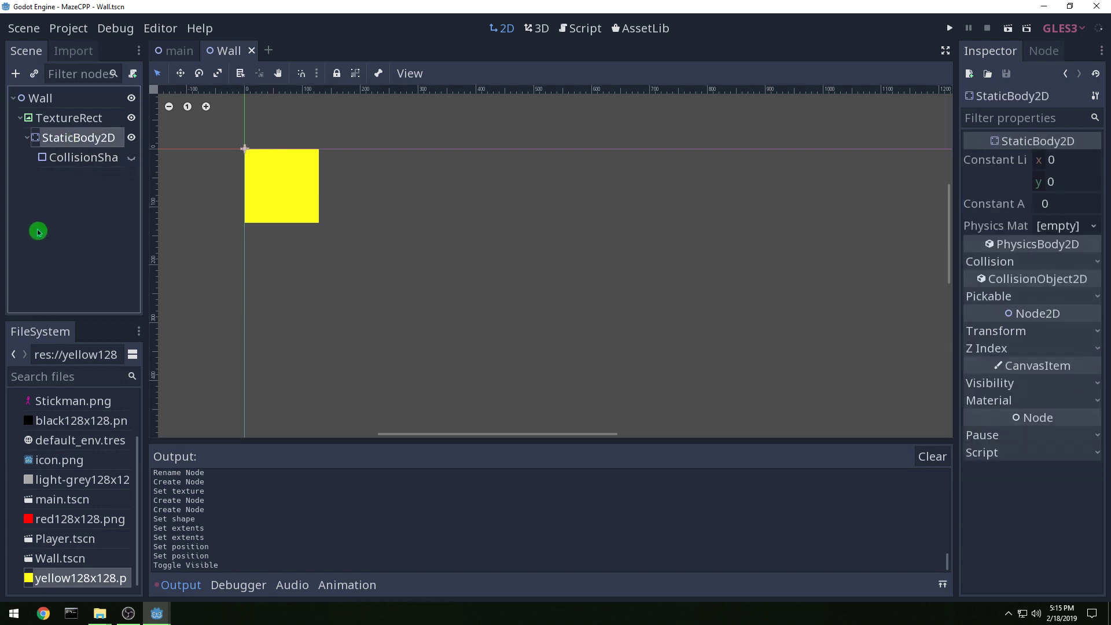
# - Switch the StaticBody2D's collision layer from Player to Wall, leaving the mask unchanged
pyautogui.click(1018, 262)
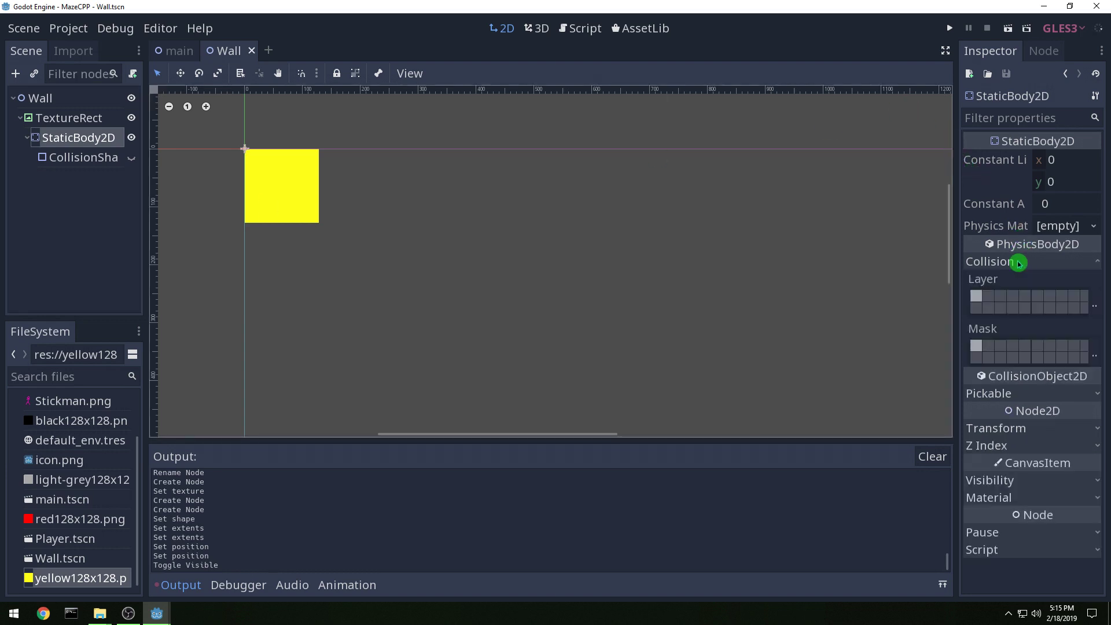
pyautogui.click(1095, 306)
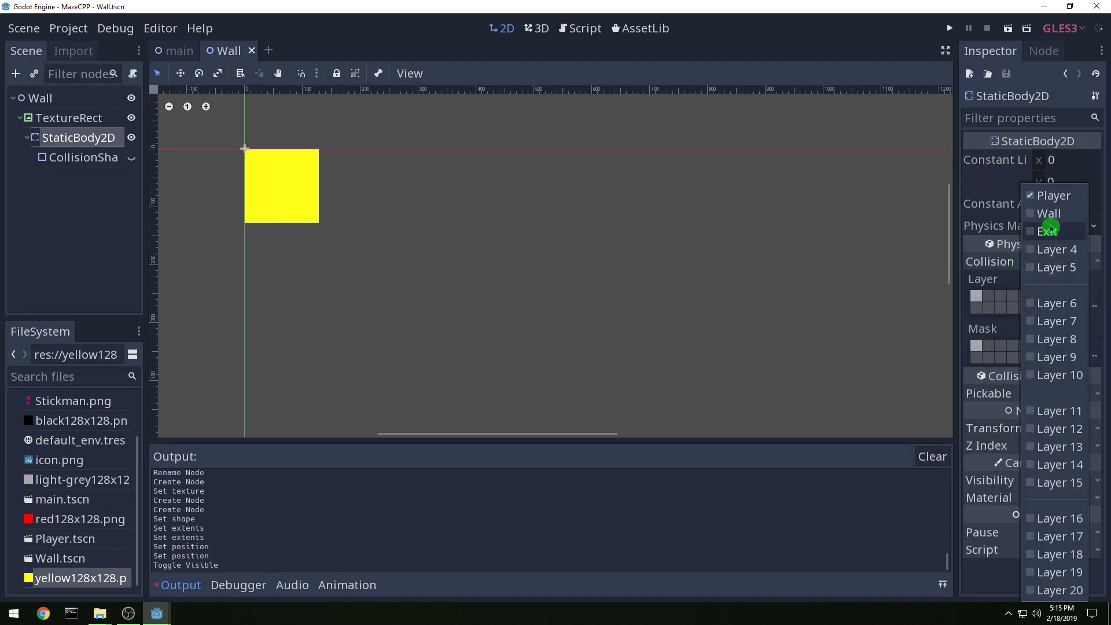
pyautogui.click(1037, 212)
pyautogui.click(1051, 196)
pyautogui.click(1094, 341)
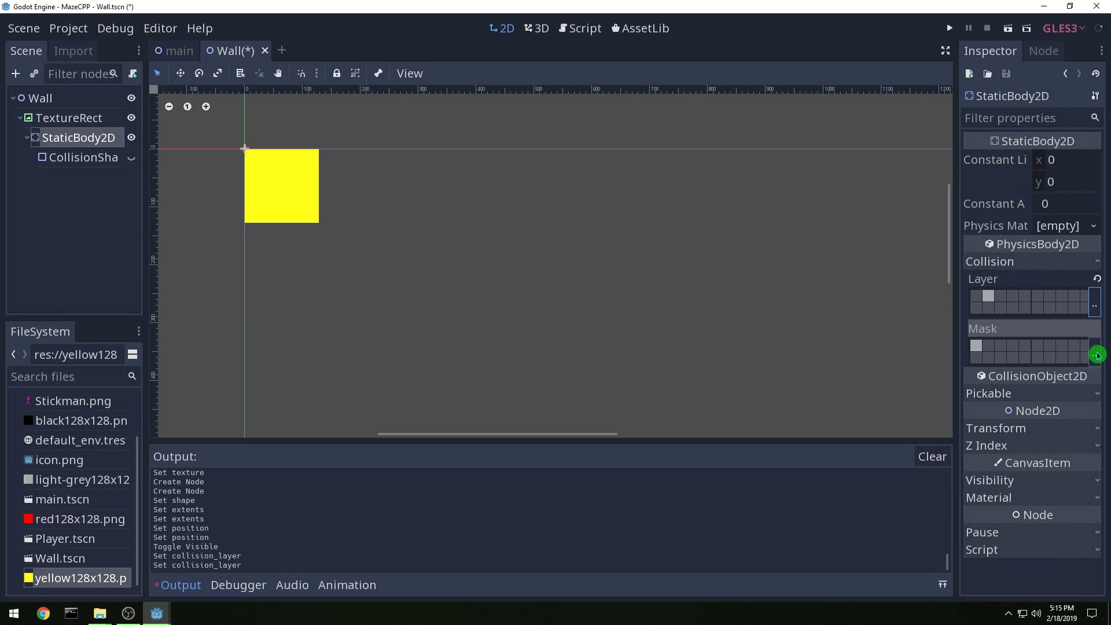
pyautogui.click(1095, 356)
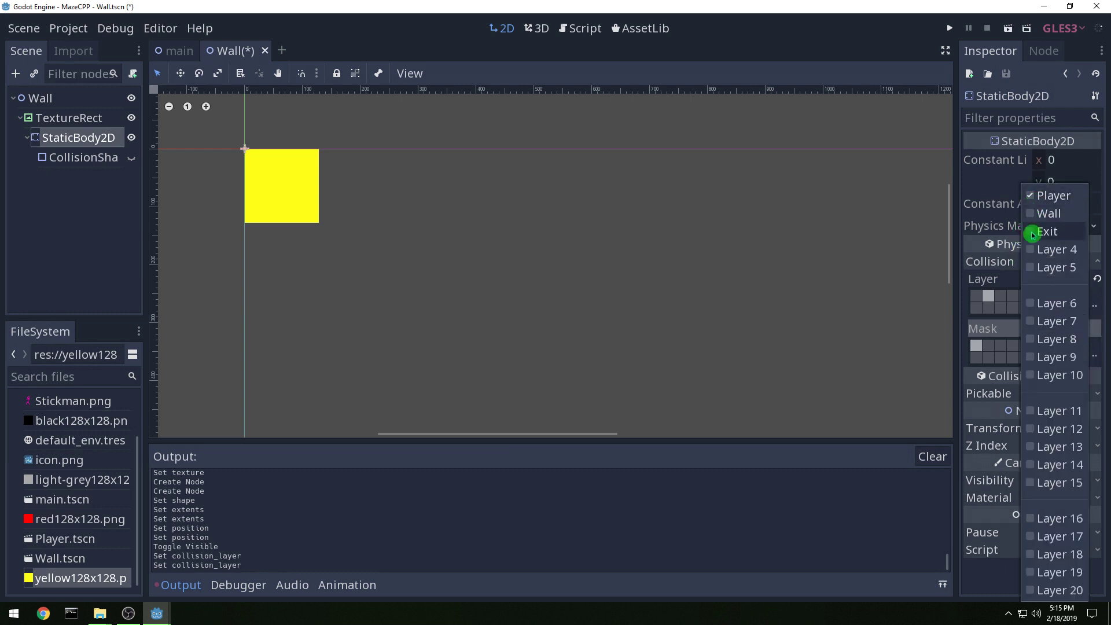
pyautogui.click(740, 27)
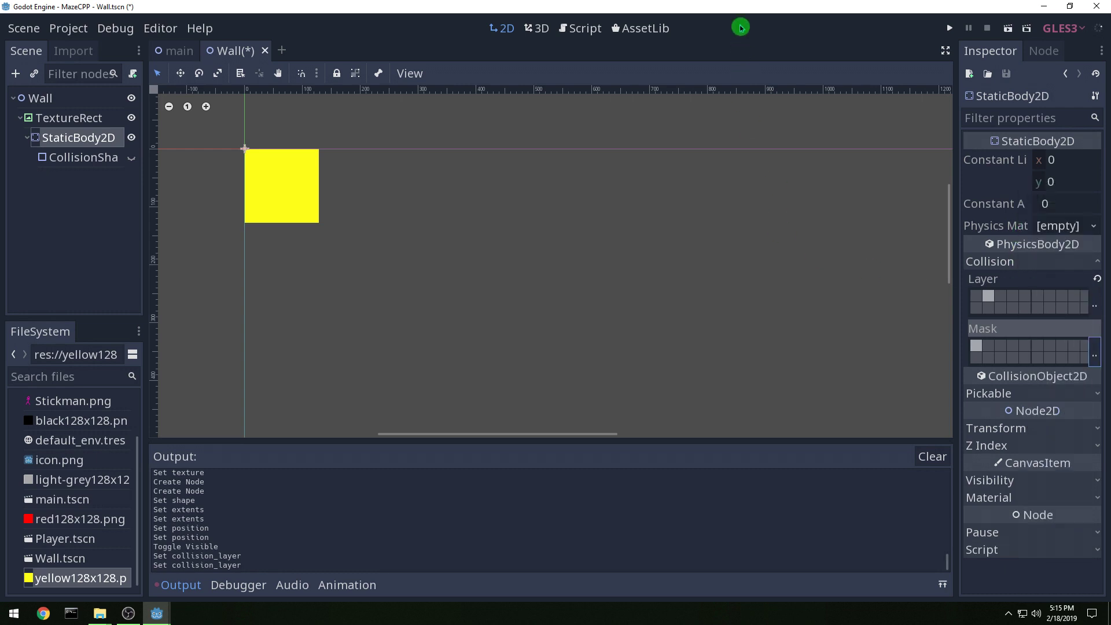
# - Close the Wall scene, instance Wall.tscn under OuterWalls, and duplicate it into four walls
pyautogui.middleClick(251, 52)
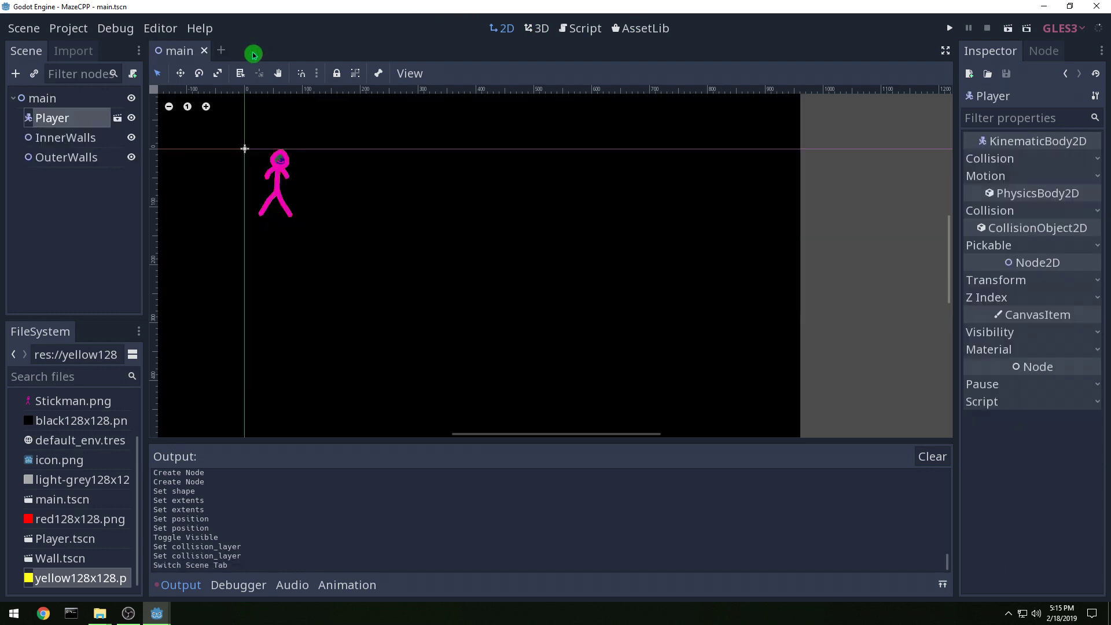
pyautogui.click(67, 163)
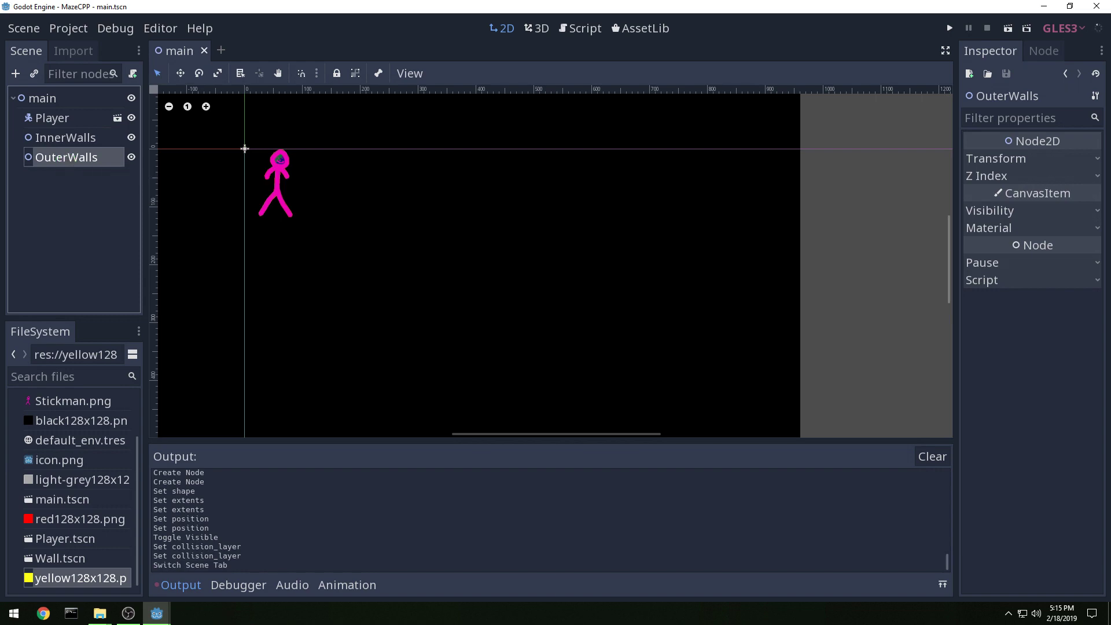
pyautogui.click(36, 75)
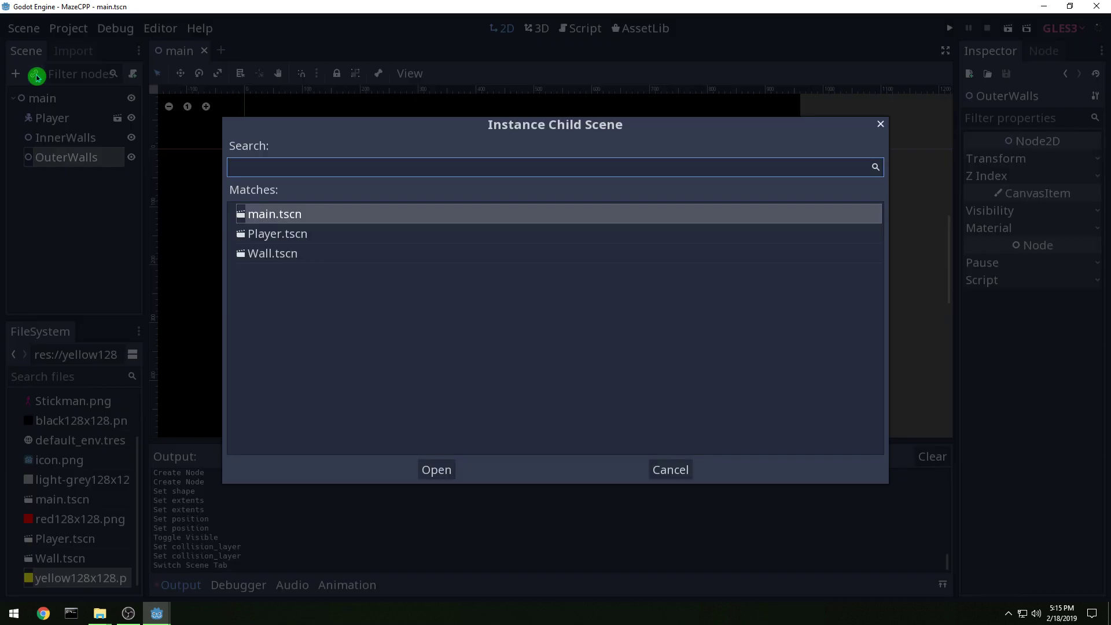
pyautogui.doubleClick(291, 259)
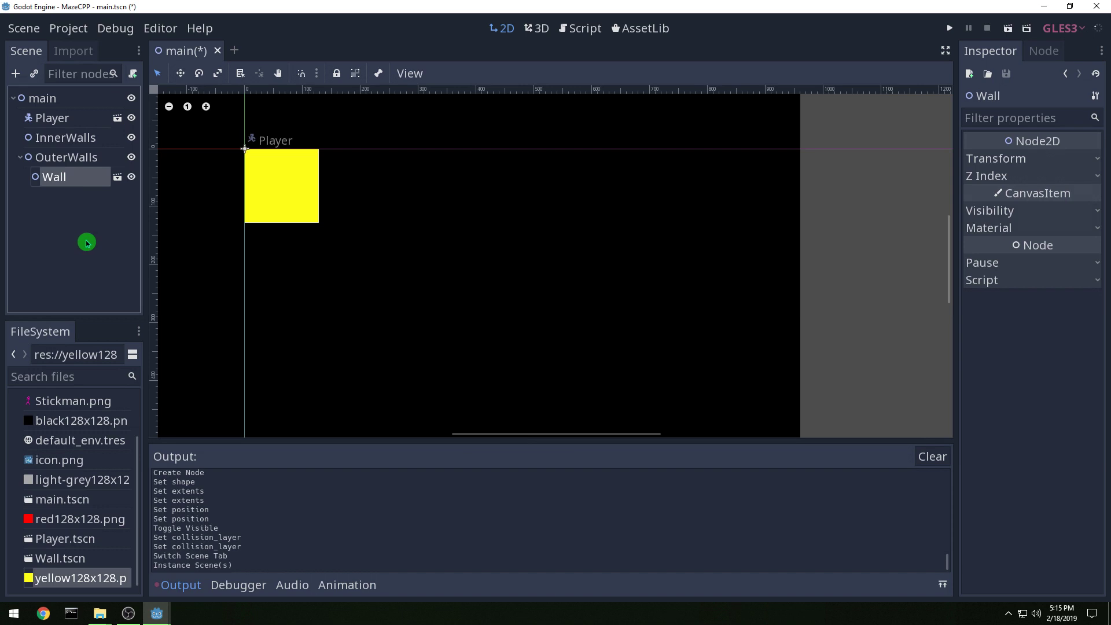
pyautogui.hotkey('ctrl', 'd')
pyautogui.hotkey('ctrl', 'd')
pyautogui.hotkey('ctrl', 'd')
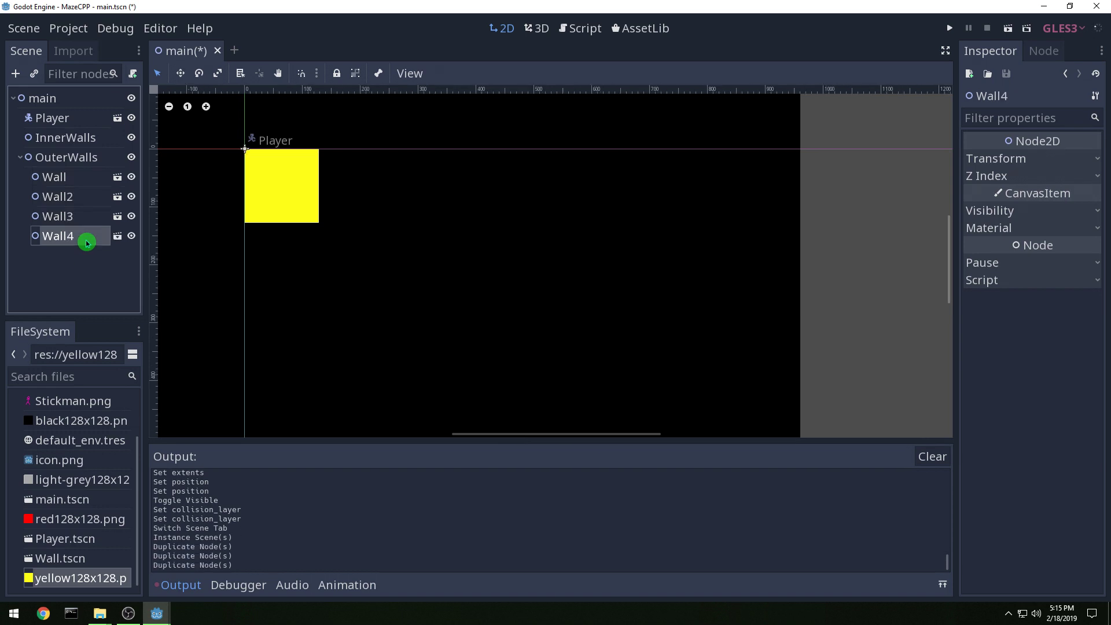
pyautogui.click(65, 197)
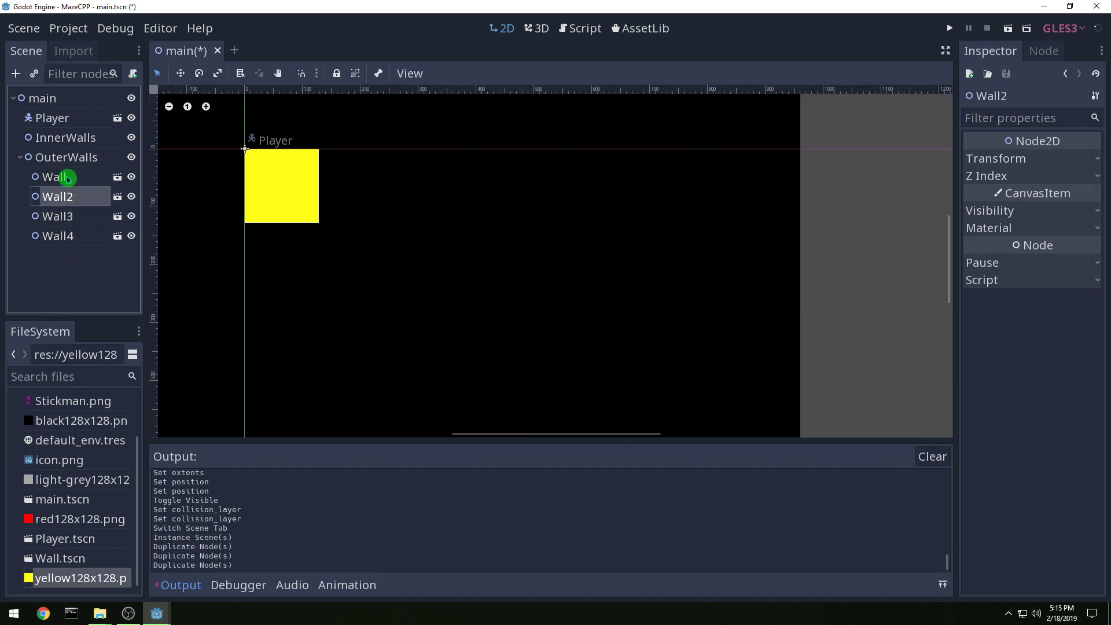
pyautogui.rightClick(55, 181)
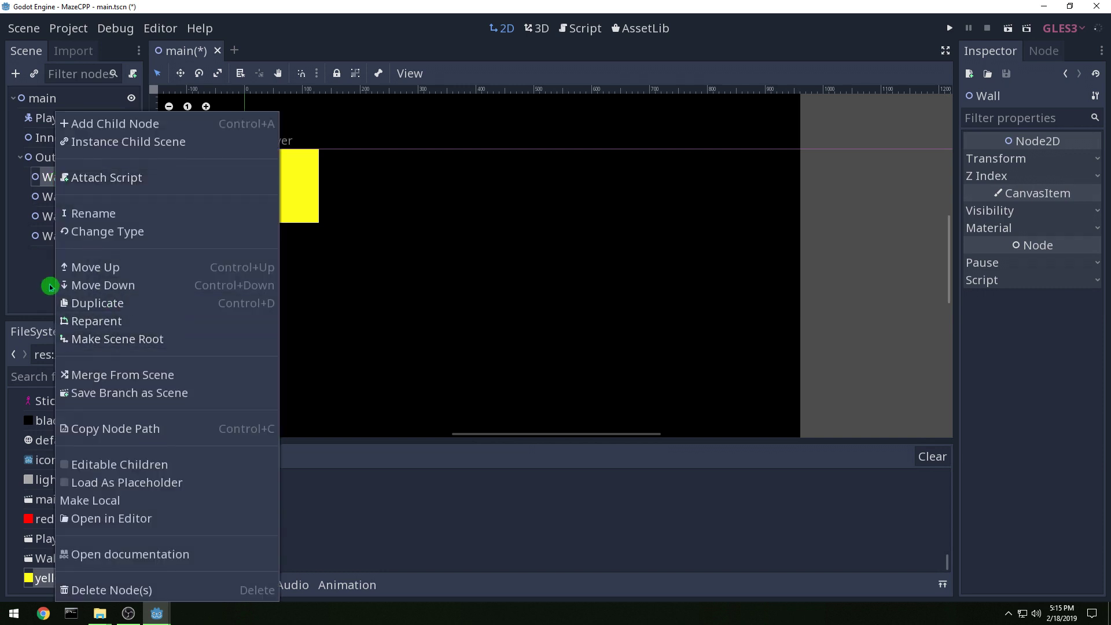
# - Rename the first two walls NorthWall and WestWall
pyautogui.click(57, 303)
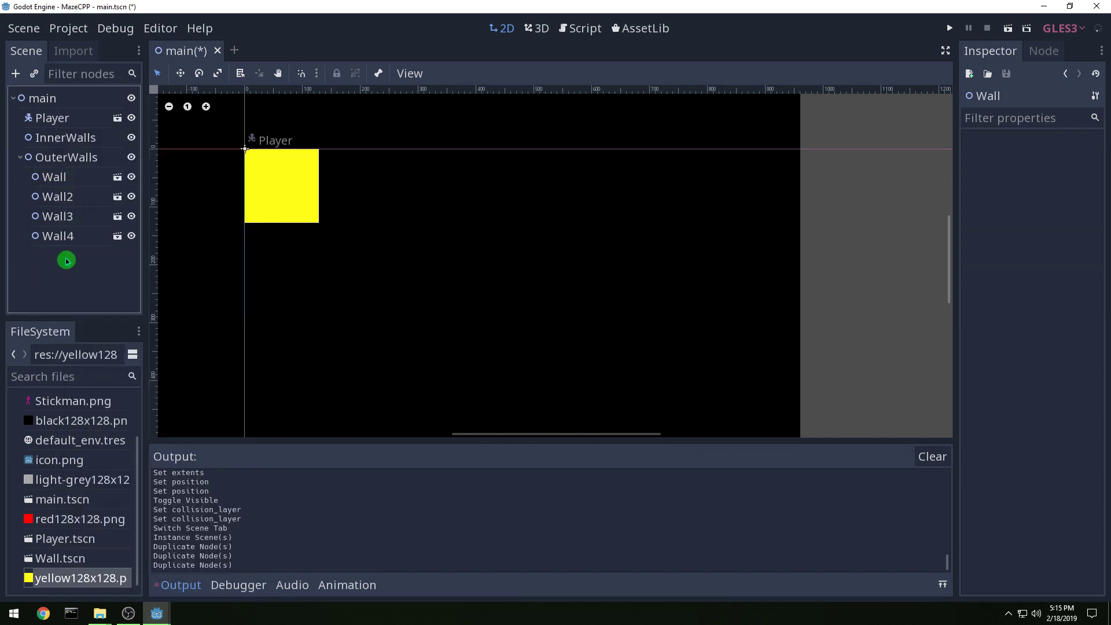
pyautogui.click(62, 178)
pyautogui.click(62, 181)
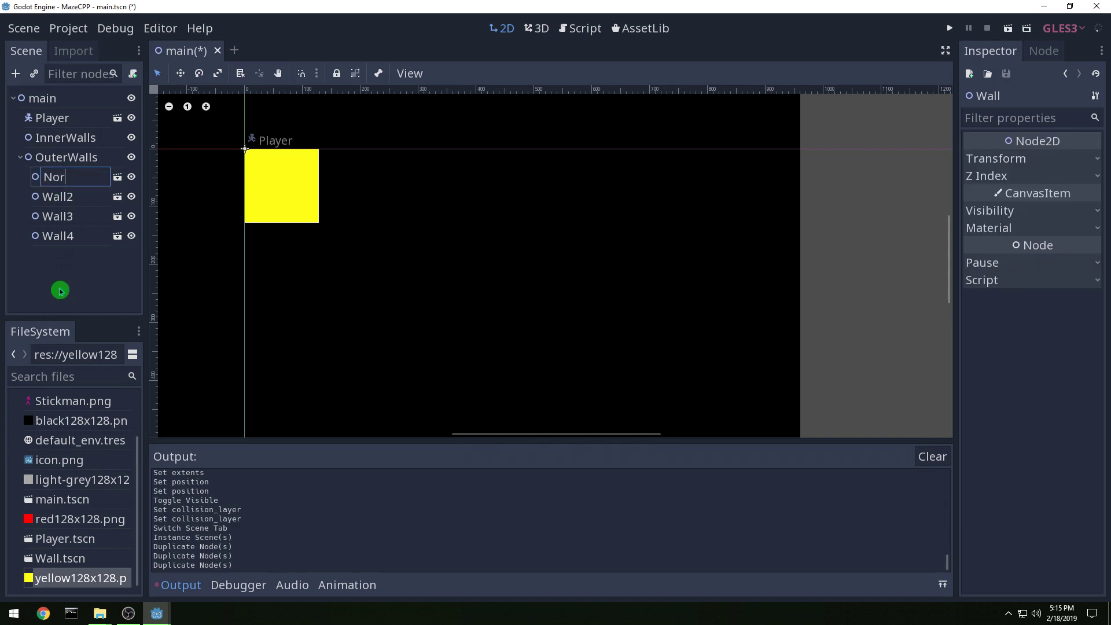
pyautogui.write('NorthWall')
pyautogui.press('Return')
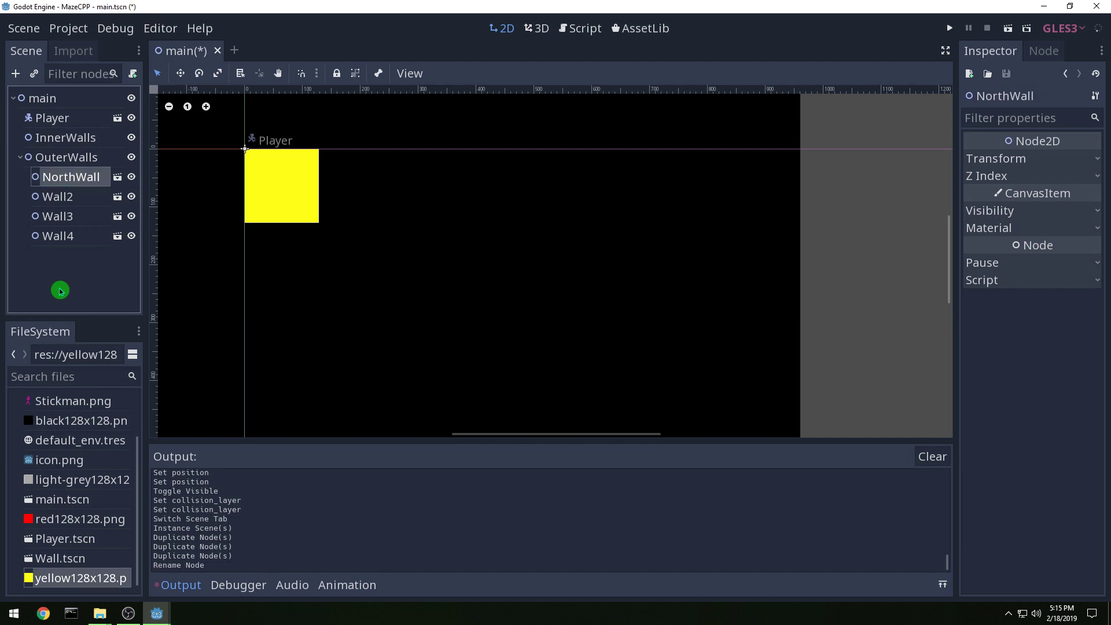
pyautogui.click(62, 195)
pyautogui.click(62, 193)
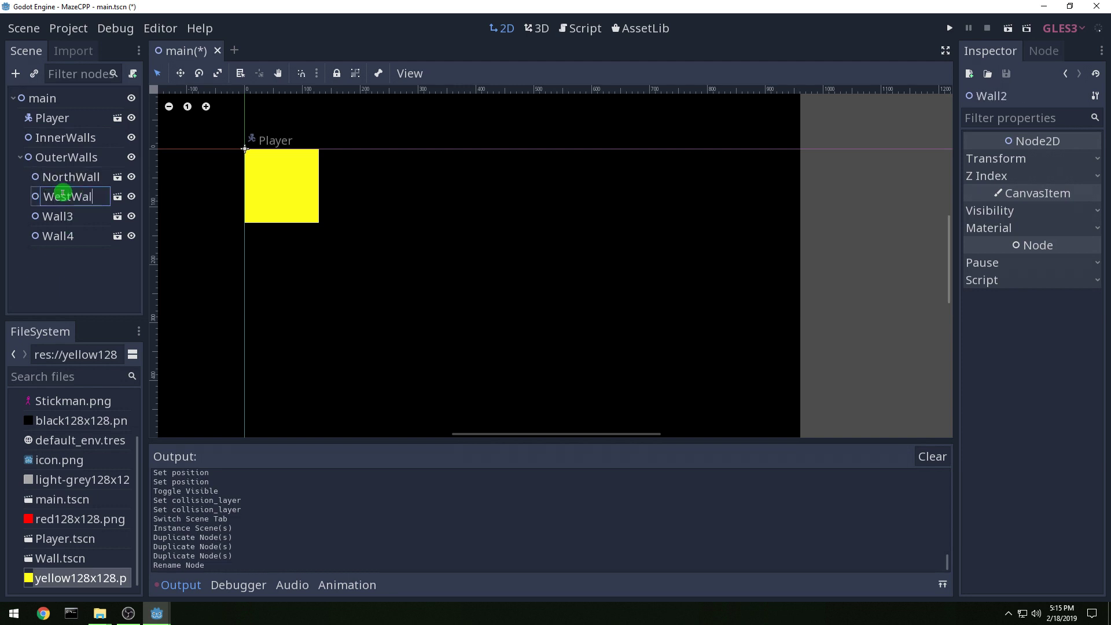
pyautogui.press('Return')
# - Rename the other two walls SouthWall and EastWall, then select all four walls
pyautogui.click(70, 217)
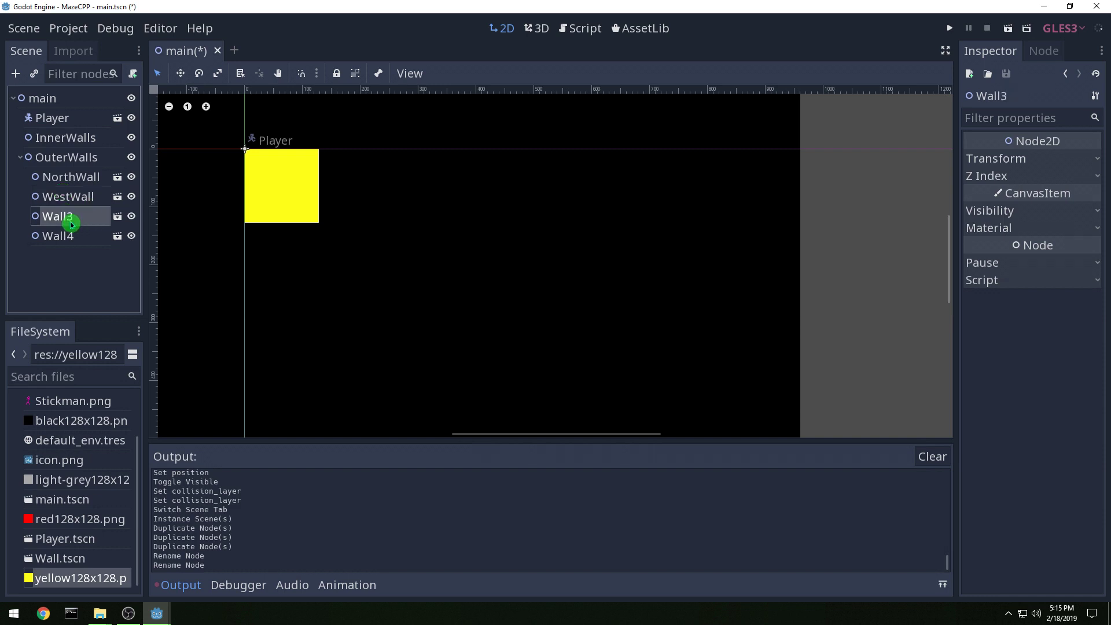
pyautogui.click(70, 220)
pyautogui.write('SouthWall')
pyautogui.press('Return')
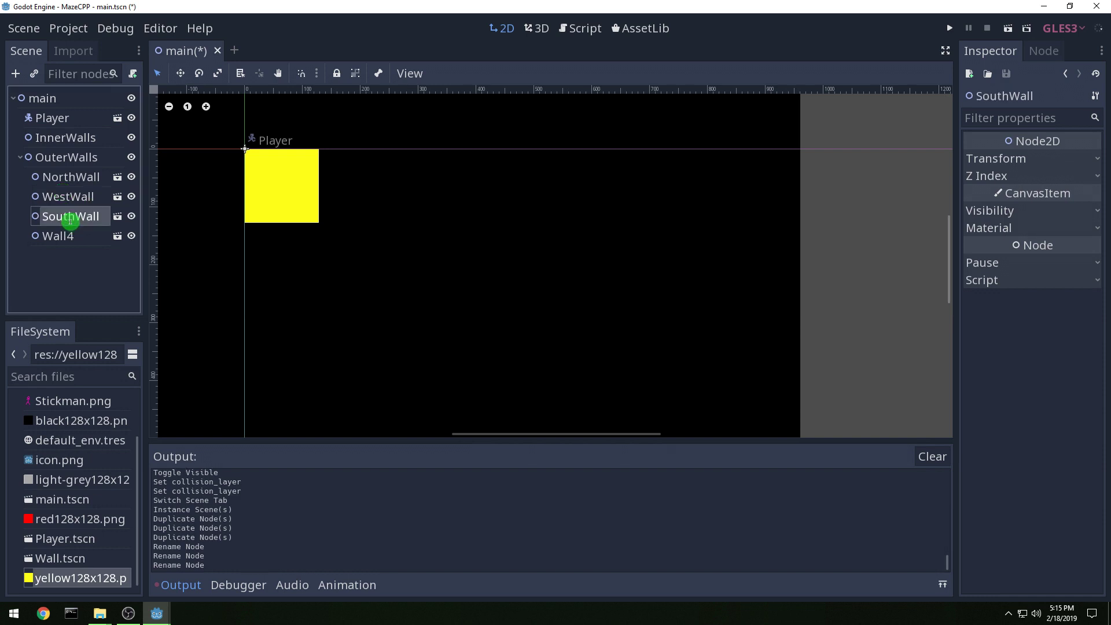
pyautogui.click(52, 234)
pyautogui.click(52, 234)
pyautogui.write('EastWall')
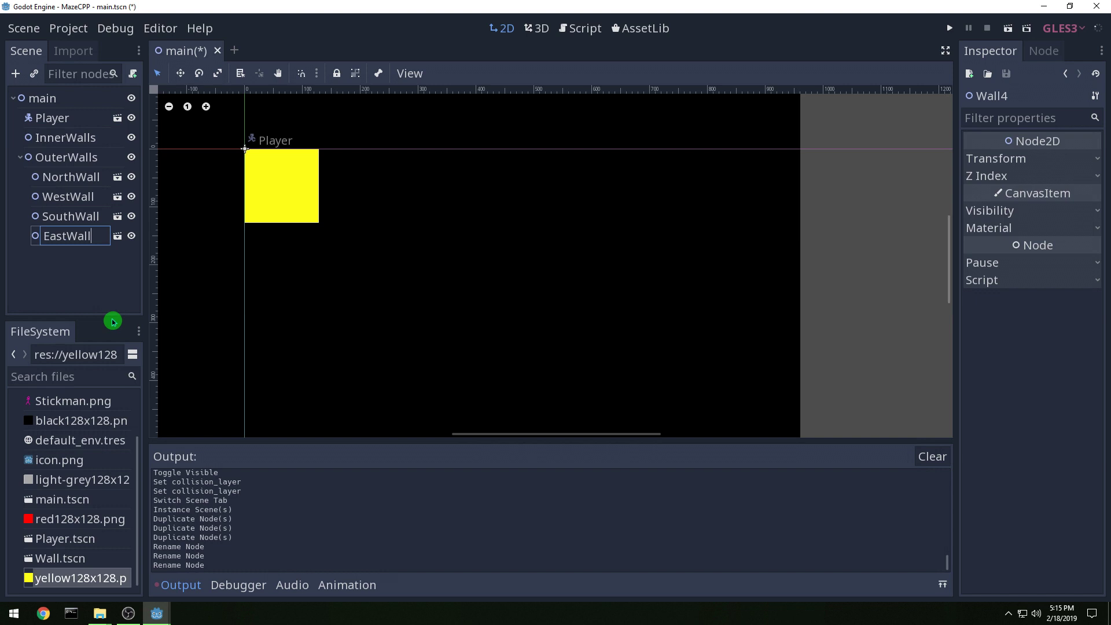
pyautogui.press('Return')
pyautogui.click(64, 178)
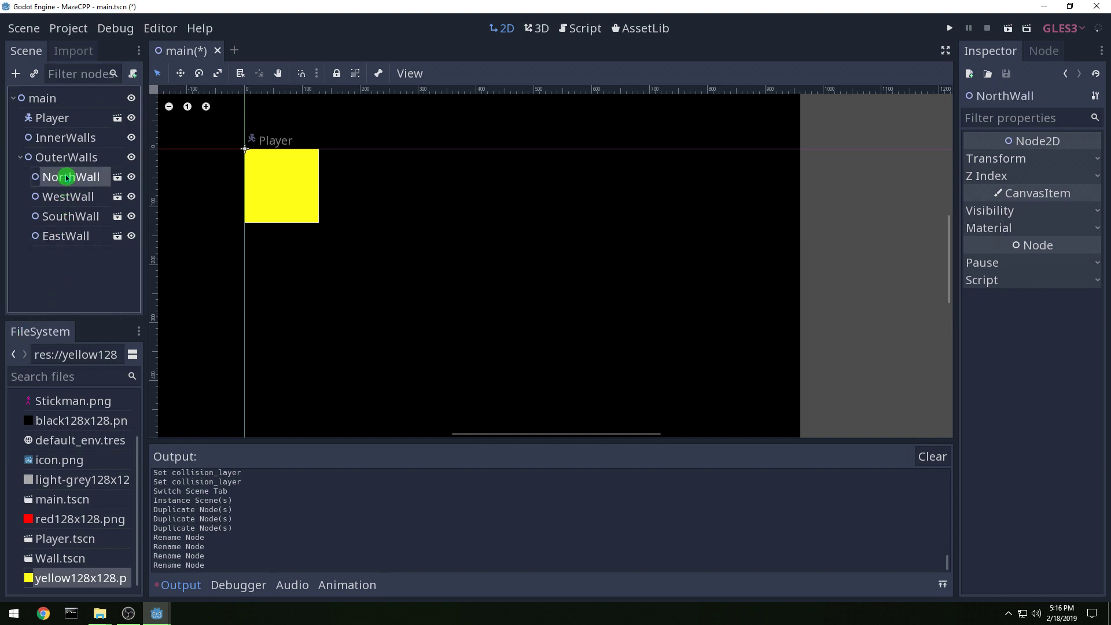
pyautogui.keyDown('shift'); pyautogui.click(70, 232); pyautogui.keyUp('shift')
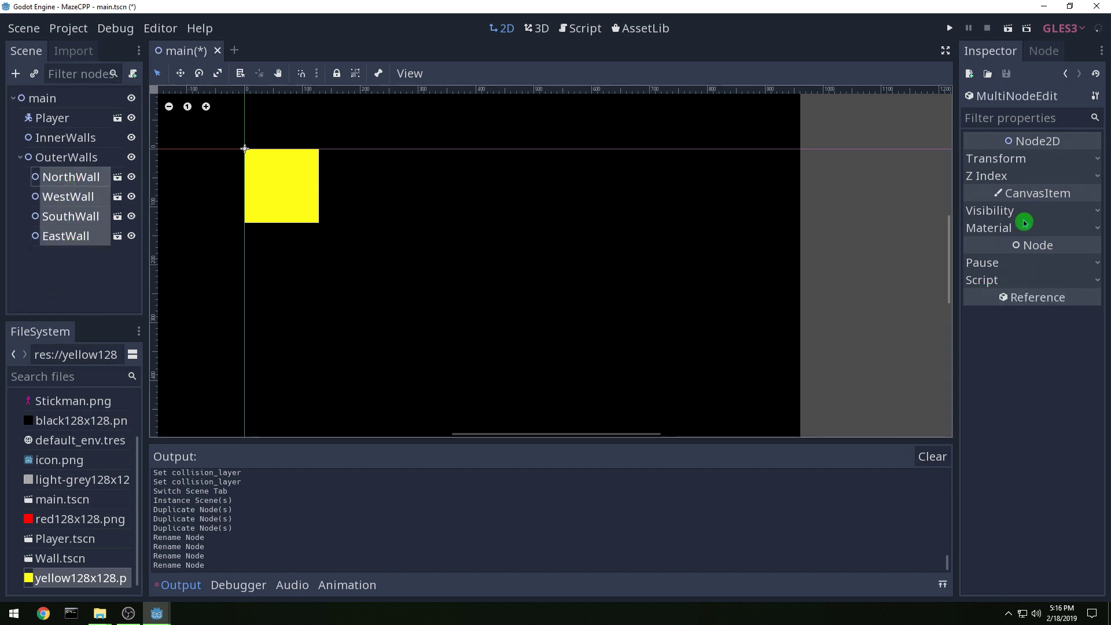
# - Set all four outer walls' position to -128, -128 and save the main scene
pyautogui.click(1012, 159)
pyautogui.click(1069, 185)
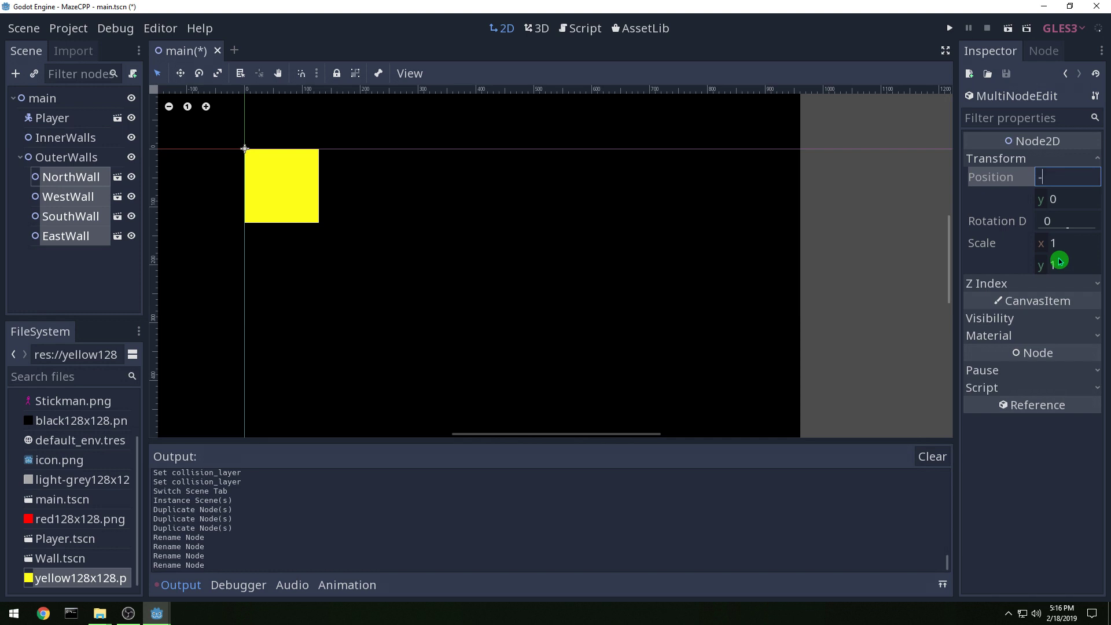
pyautogui.write('-128')
pyautogui.press('Tab')
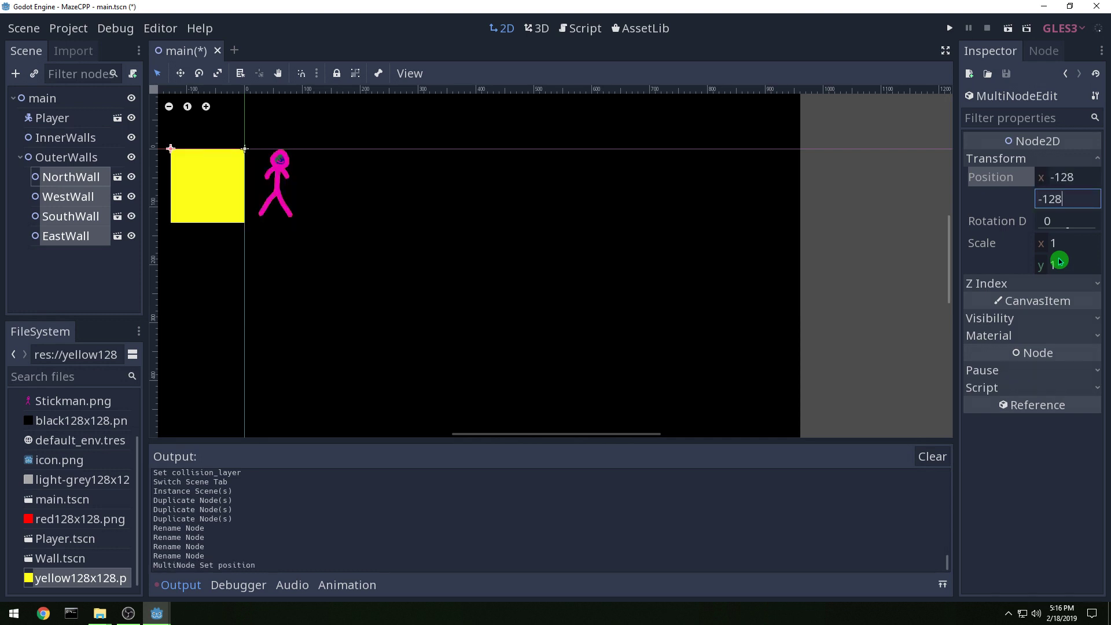
pyautogui.press('Return')
pyautogui.hotkey('ctrl', 's')
# - Stretch NorthWall and SouthWall to an x scale of 11
pyautogui.click(68, 191)
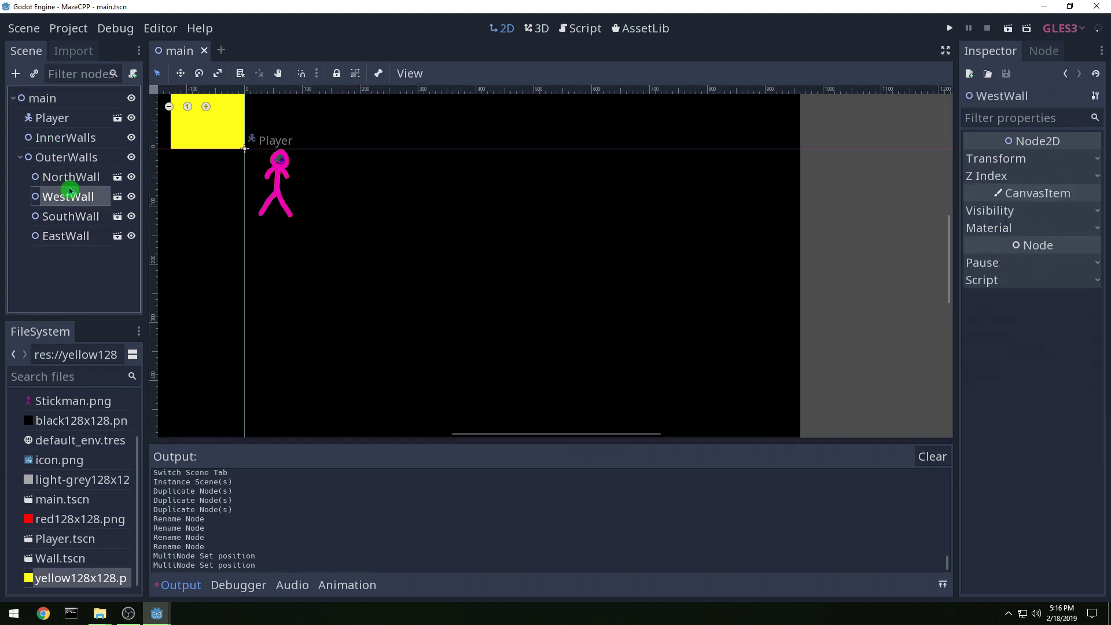
pyautogui.click(75, 177)
pyautogui.keyDown('ctrl'); pyautogui.click(77, 217); pyautogui.keyUp('ctrl')
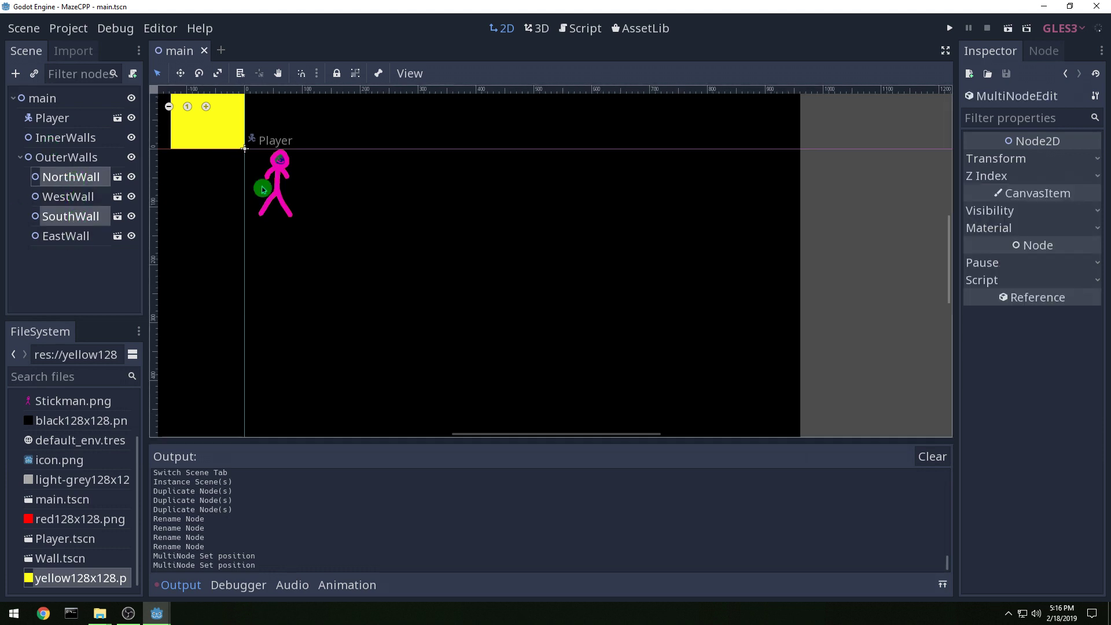
pyautogui.click(1024, 160)
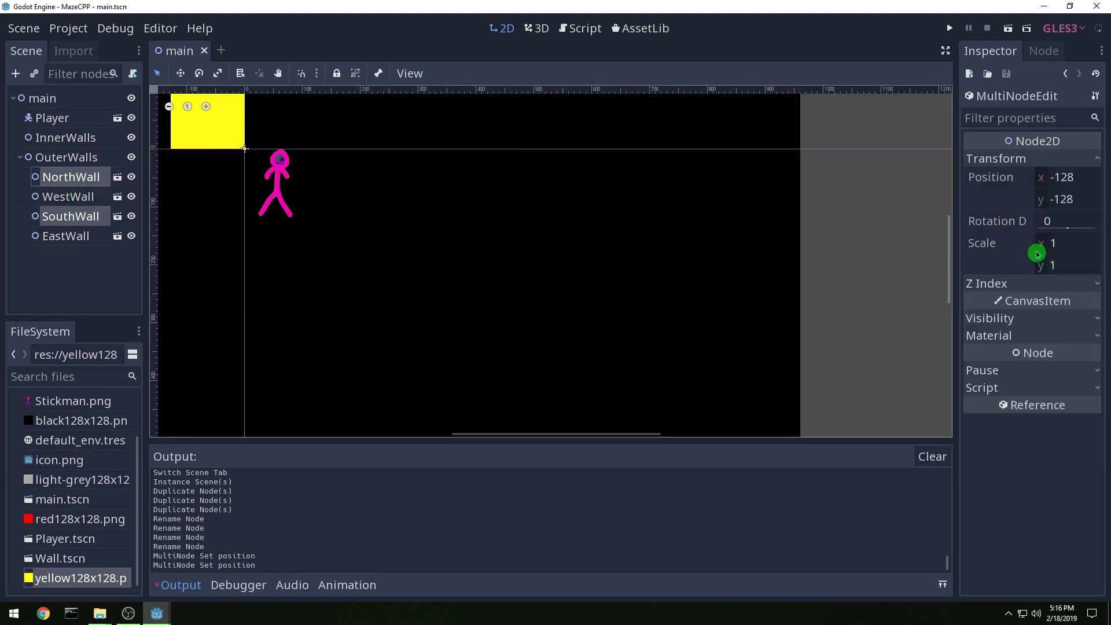
pyautogui.click(1062, 245)
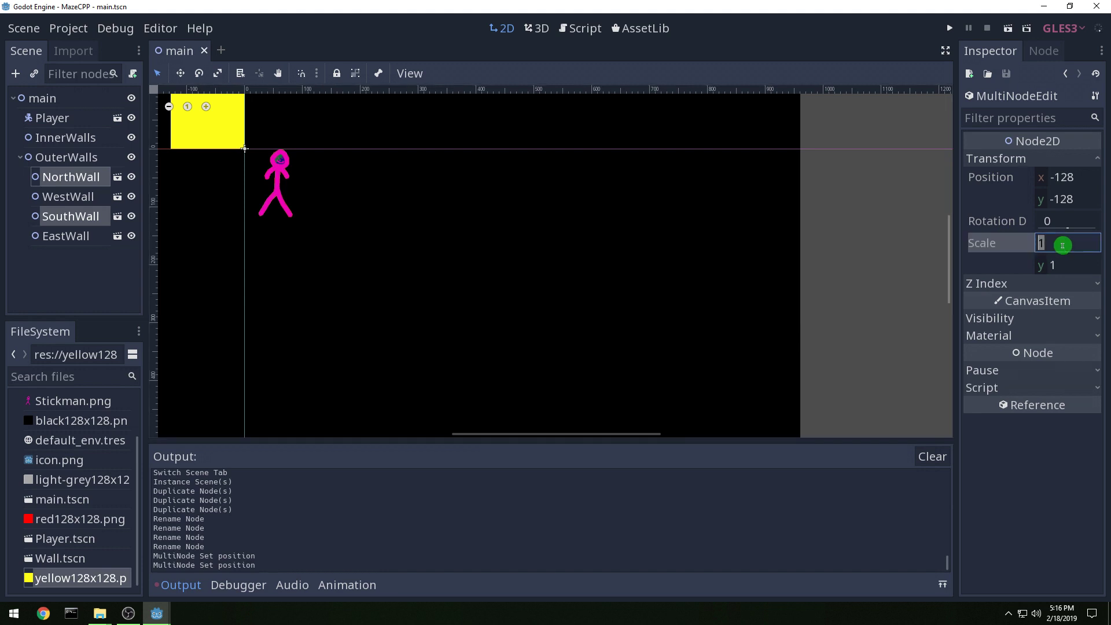
pyautogui.press('Return')
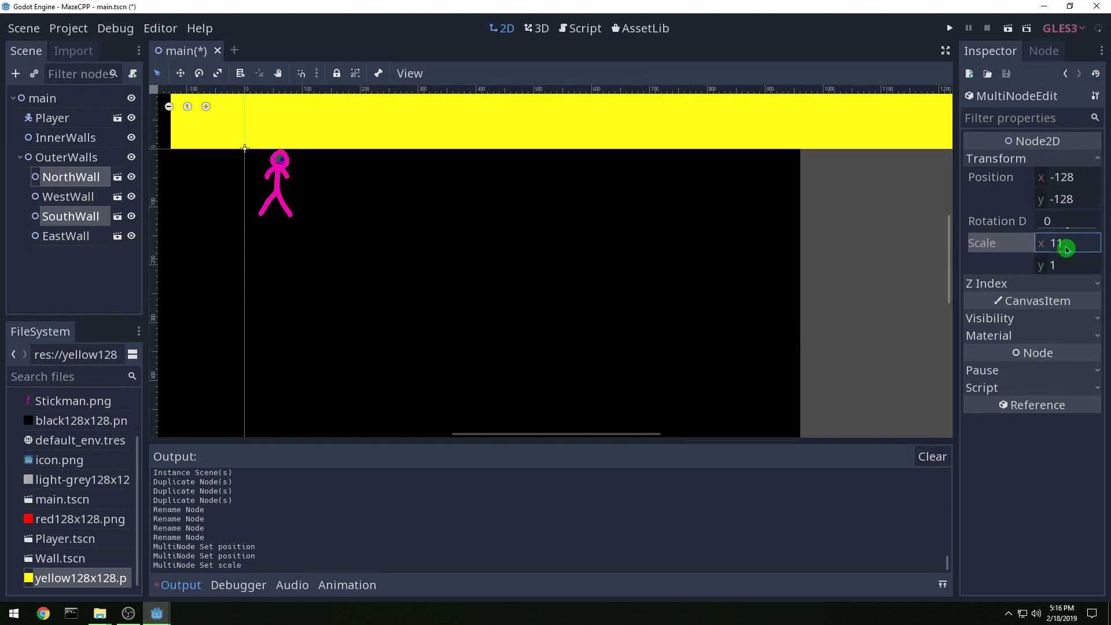
# - Stretch WestWall and EastWall to a y scale of 7
pyautogui.click(69, 196)
pyautogui.keyDown('ctrl'); pyautogui.click(77, 235); pyautogui.keyUp('ctrl')
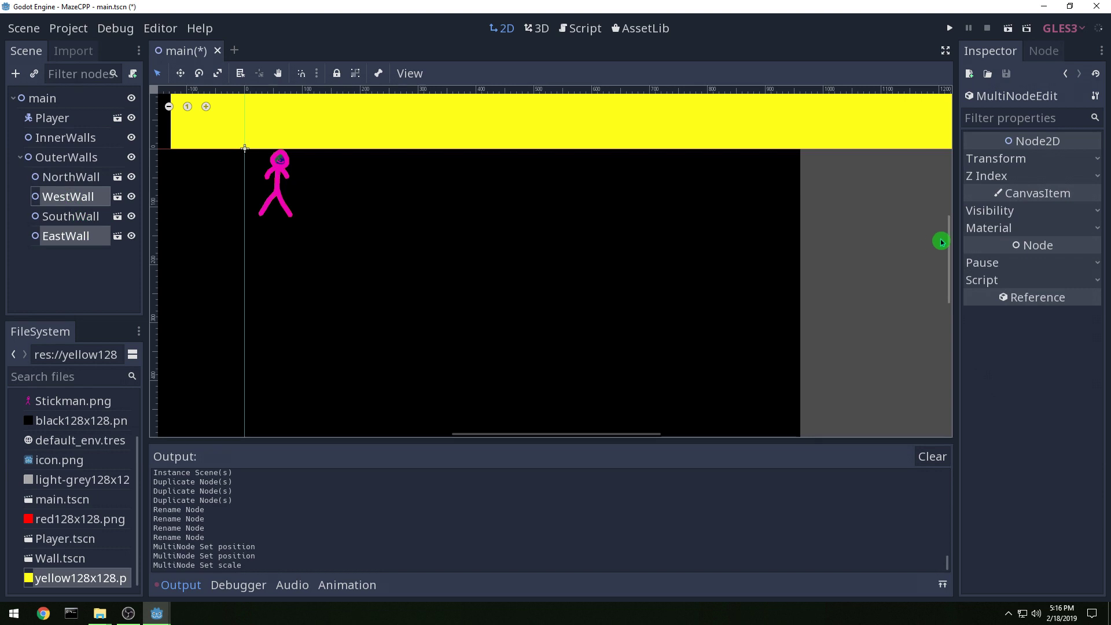
pyautogui.click(1019, 159)
pyautogui.click(1061, 264)
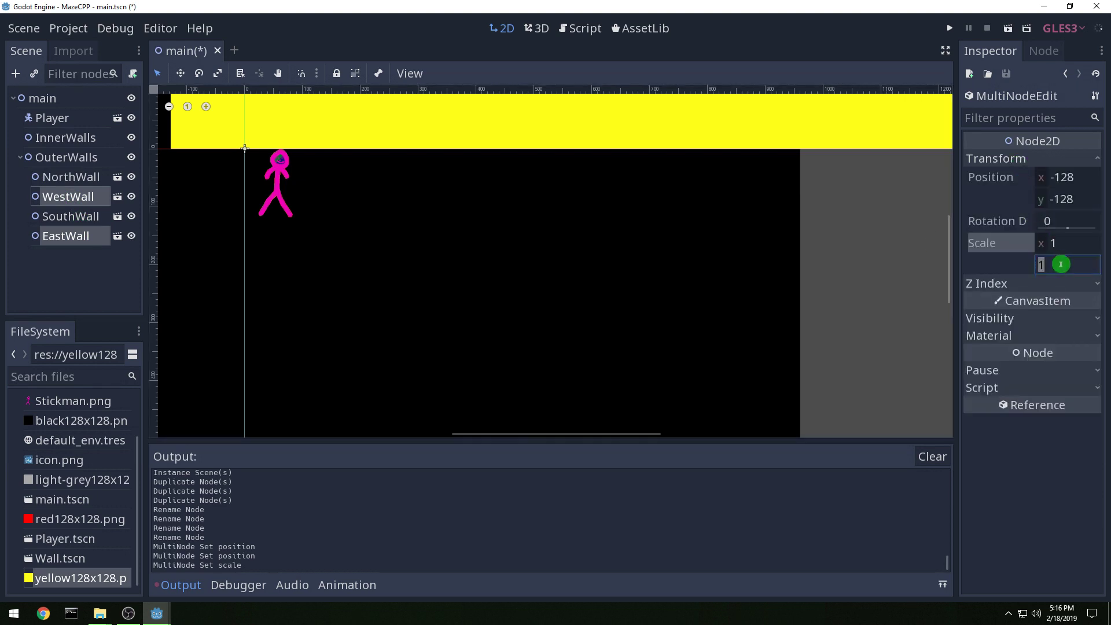
pyautogui.press('Return')
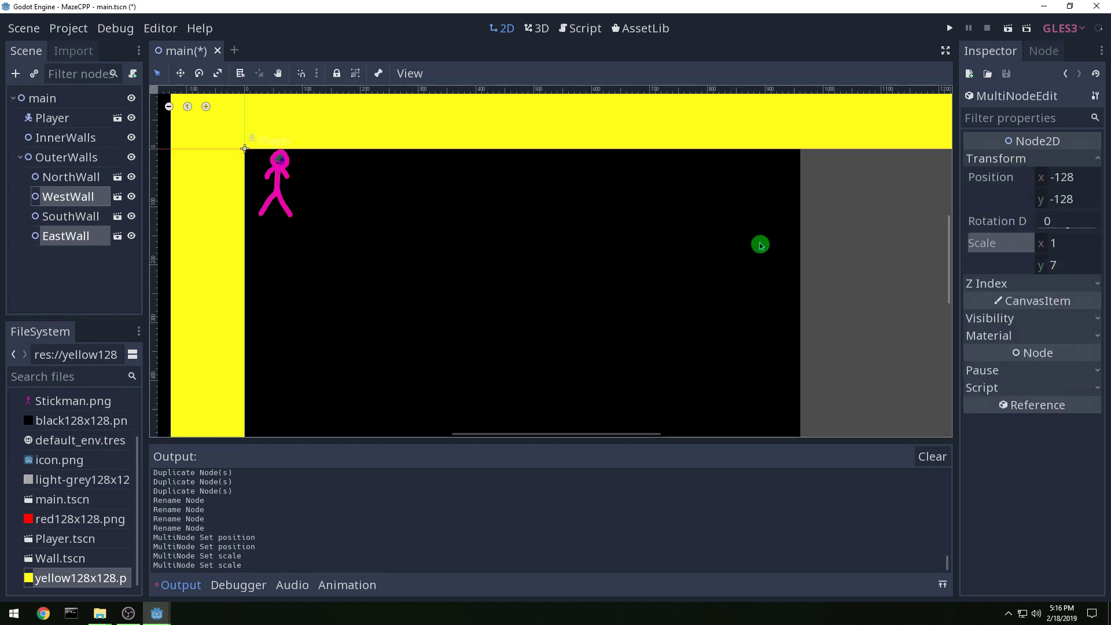
pyautogui.scroll(-4, 692, 241)
pyautogui.scroll(-3, 688, 244)
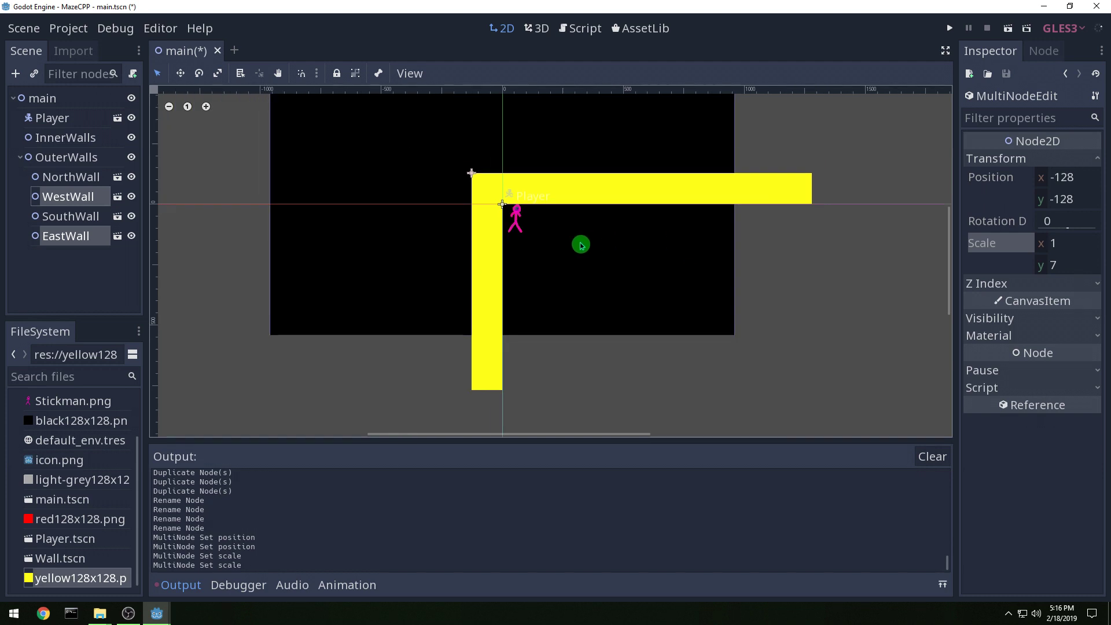
pyautogui.click(68, 217)
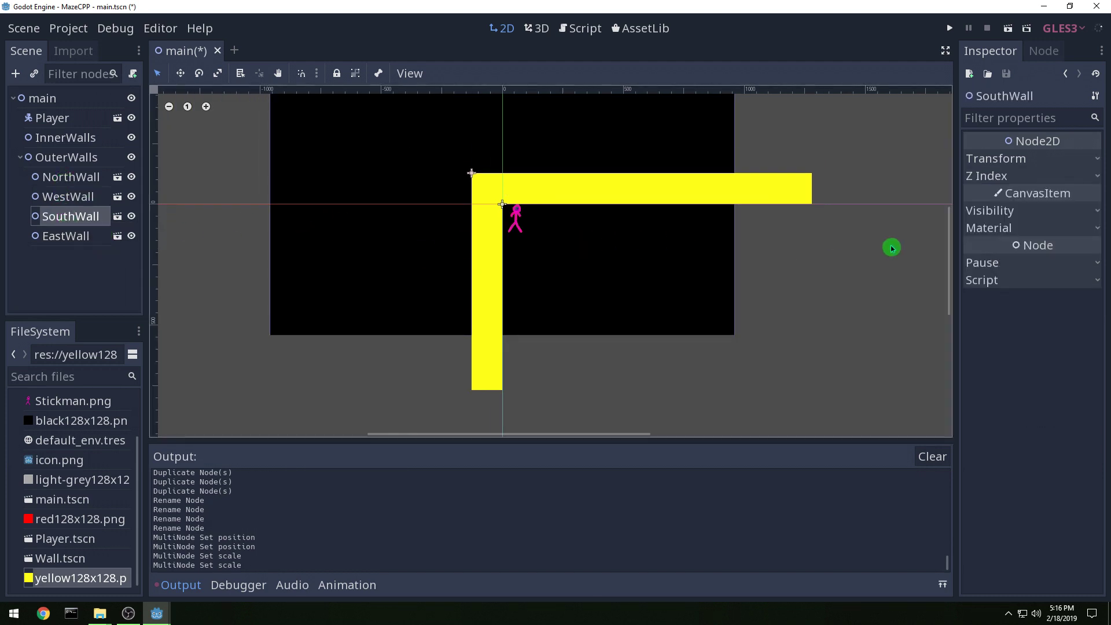
# - Move SouthWall down to y position 640
pyautogui.click(1010, 165)
pyautogui.click(1082, 201)
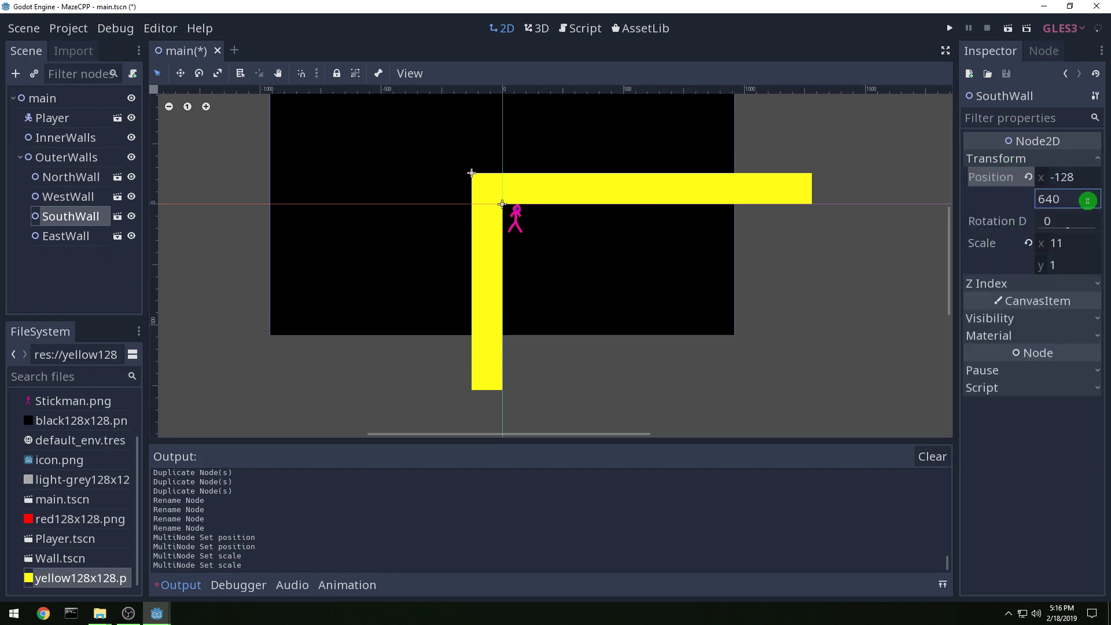
pyautogui.press('Return')
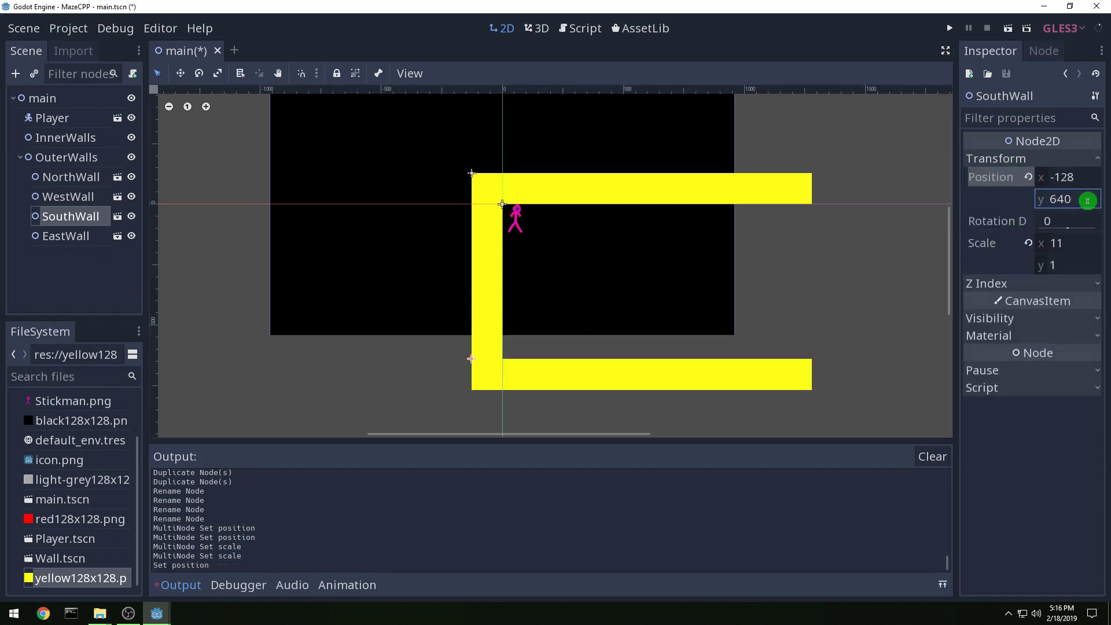
# - Move EastWall to x position 1152, save main, and start a new empty scene
pyautogui.click(49, 232)
pyautogui.click(1029, 164)
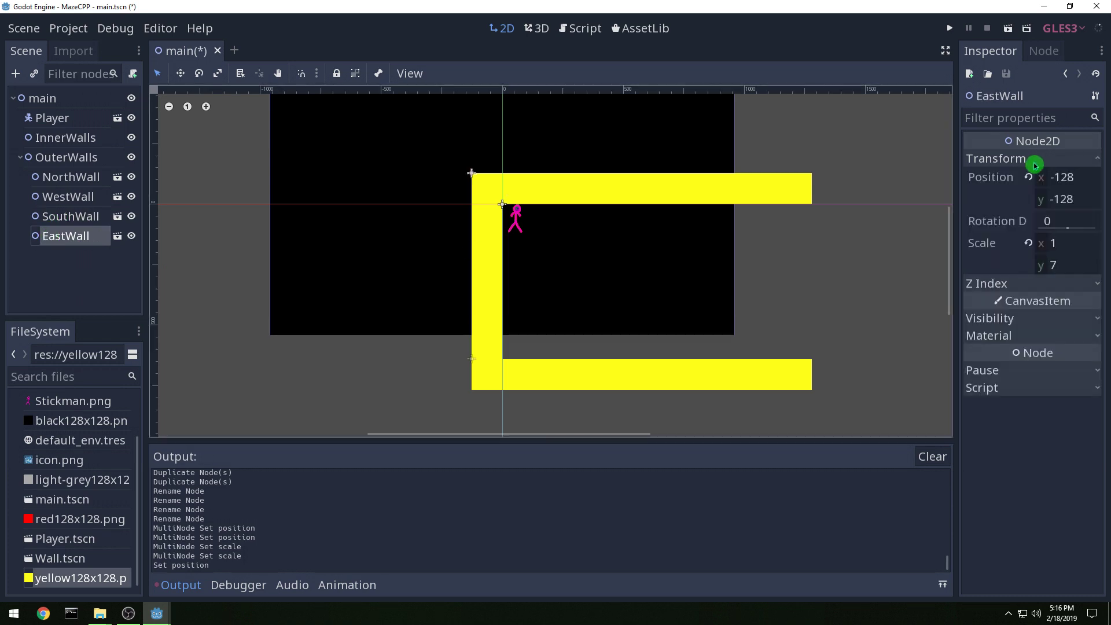
pyautogui.click(1077, 180)
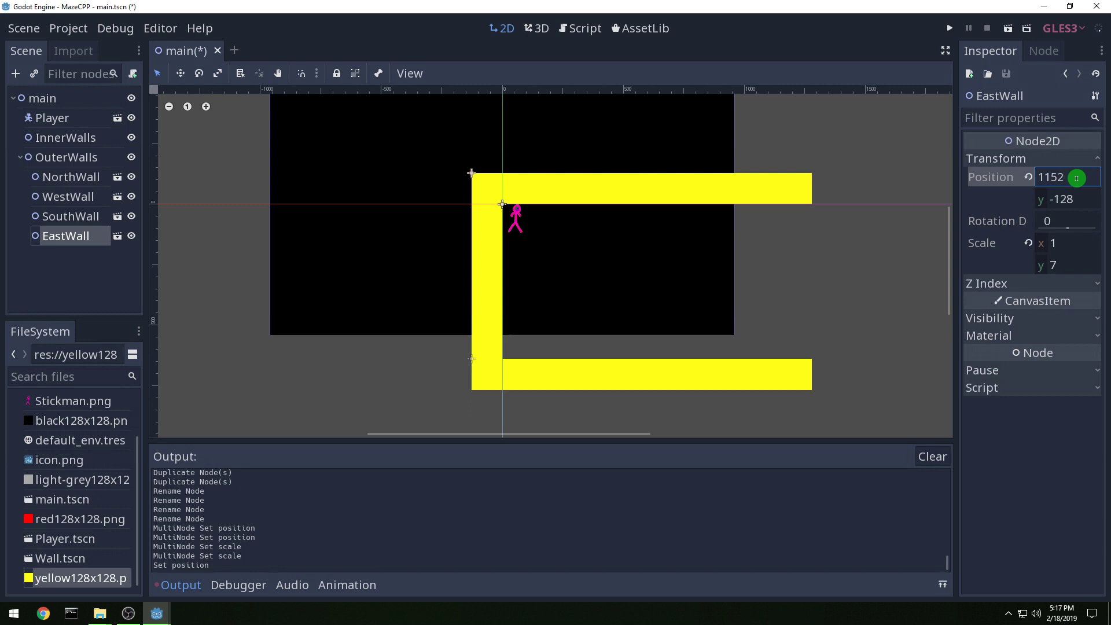
pyautogui.press('Return')
pyautogui.hotkey('ctrl', 's')
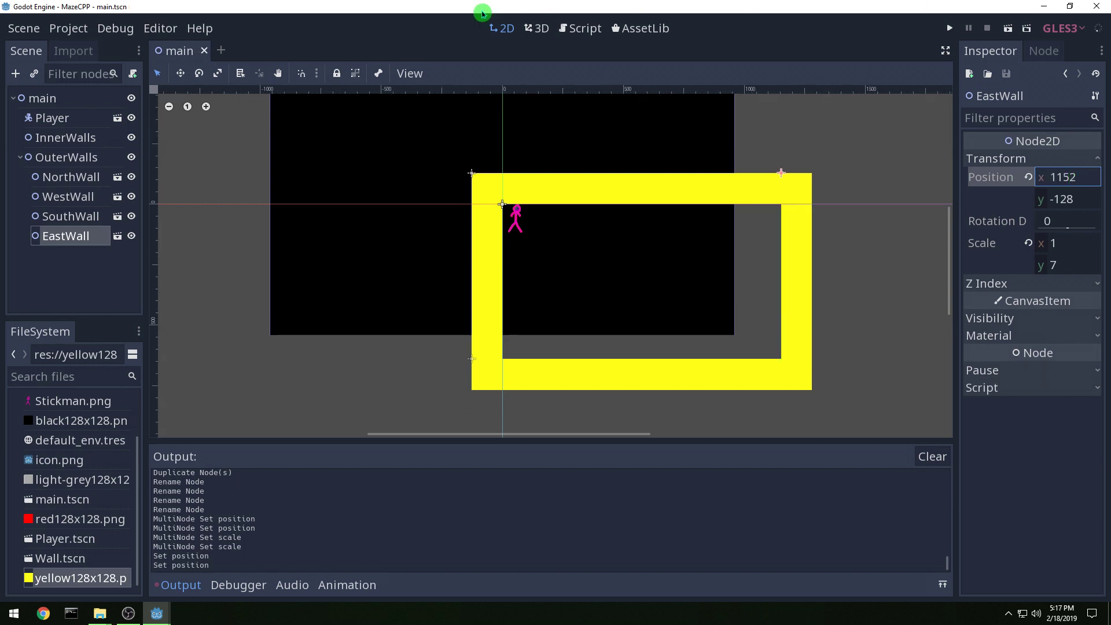
pyautogui.click(221, 50)
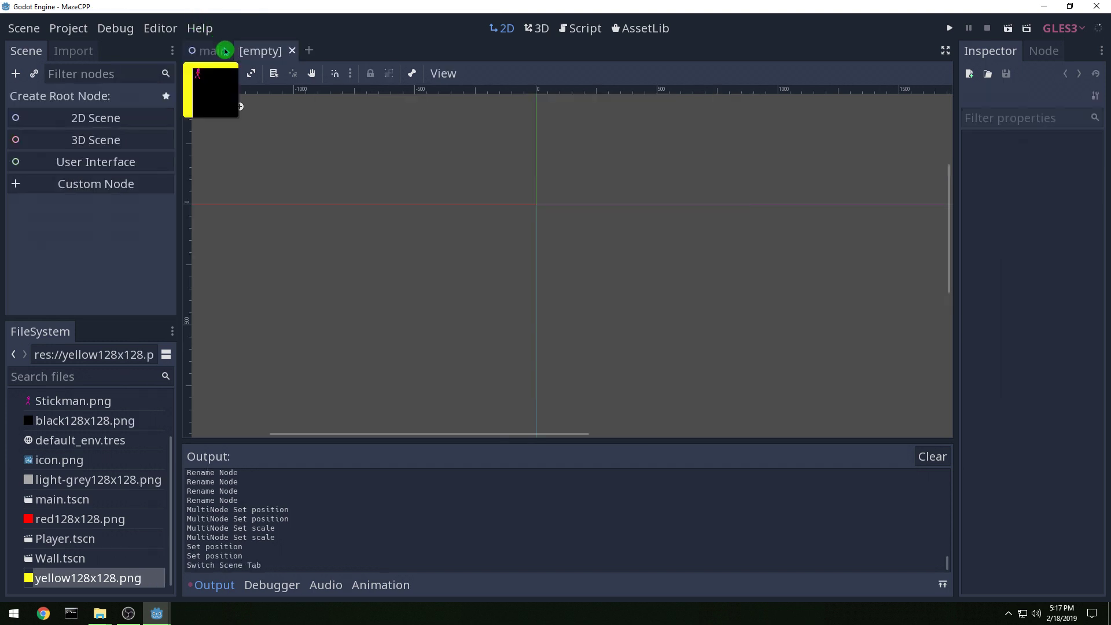
# - Create a 2D root node named Exit and save the scene as Exit.tscn
pyautogui.click(99, 118)
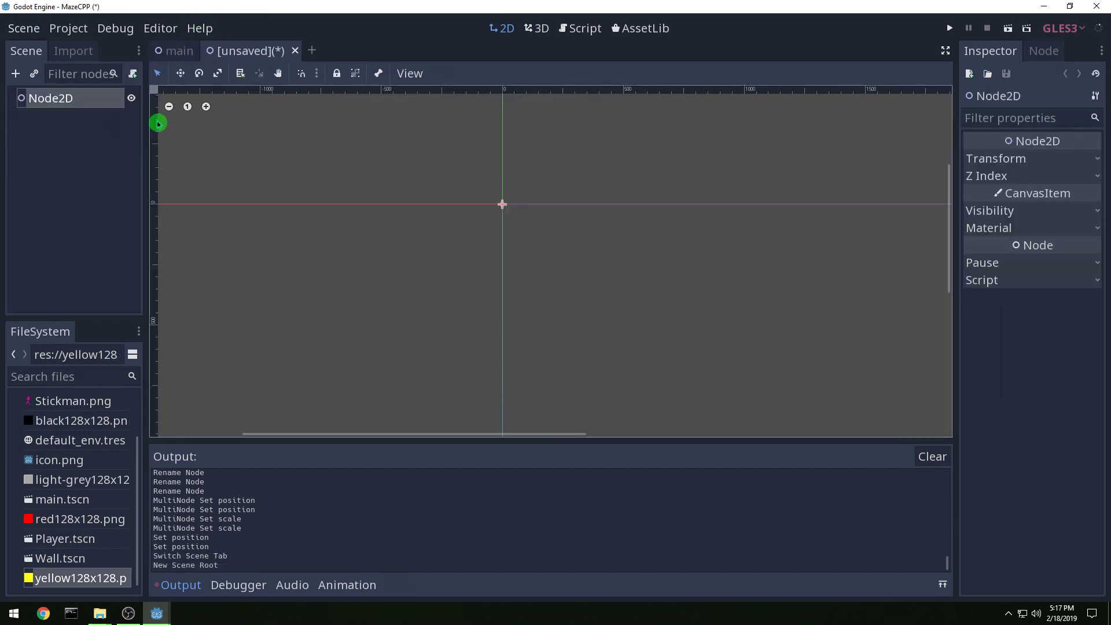
pyautogui.doubleClick(71, 97)
pyautogui.write('Exit')
pyautogui.press('Return')
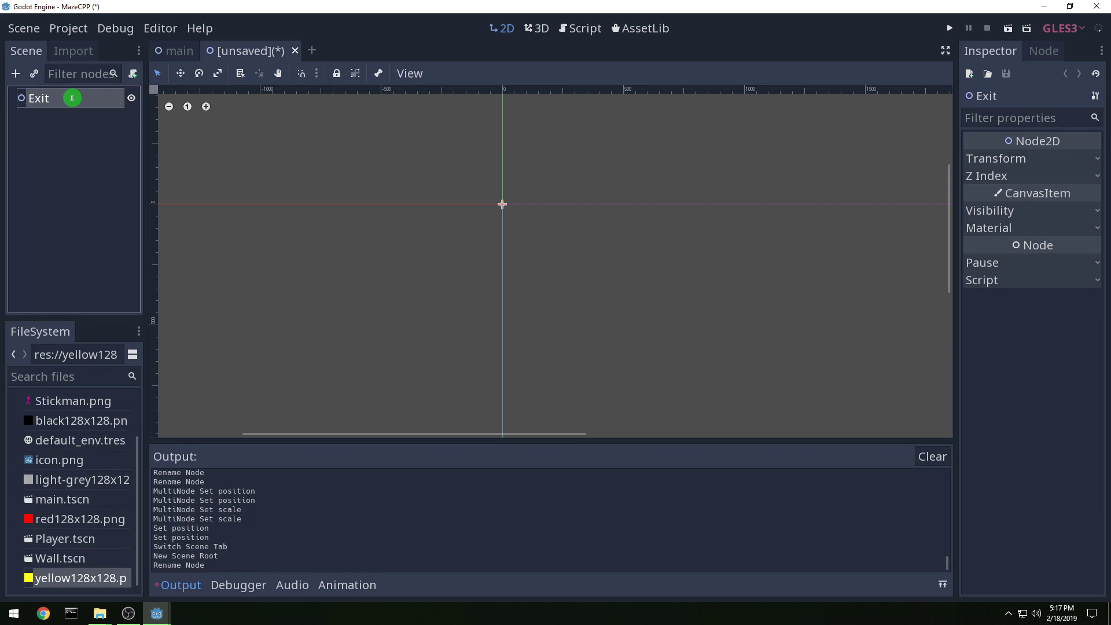
pyautogui.hotkey('ctrl', 's')
pyautogui.click(395, 516)
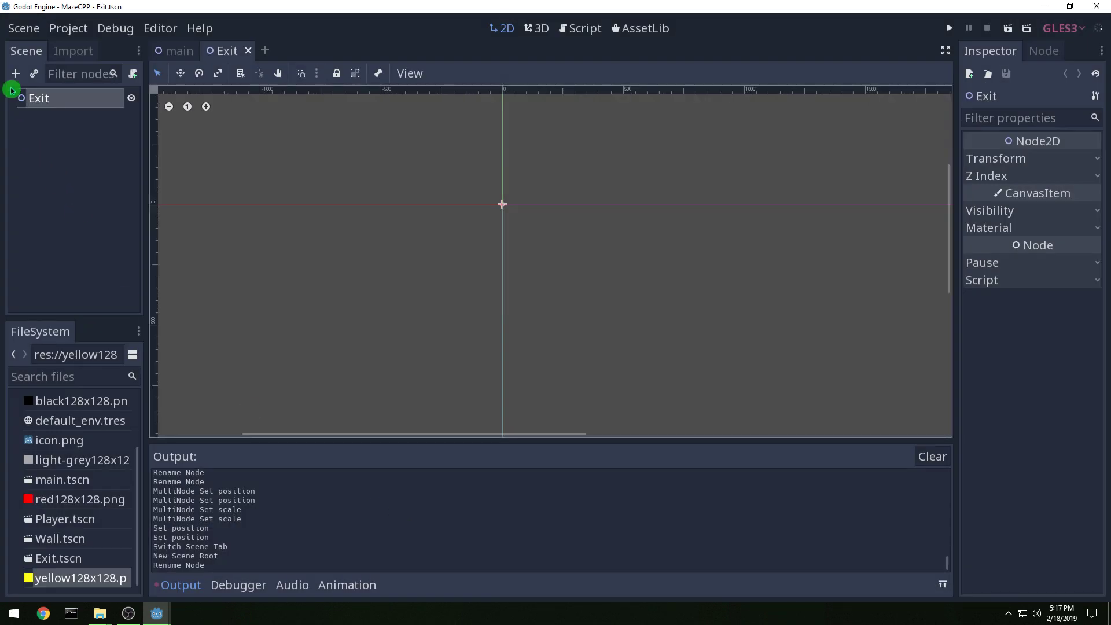
# - Add nested TextureRect, StaticBody2D and CollisionShape2D nodes under Exit
pyautogui.click(16, 73)
pyautogui.write('text')
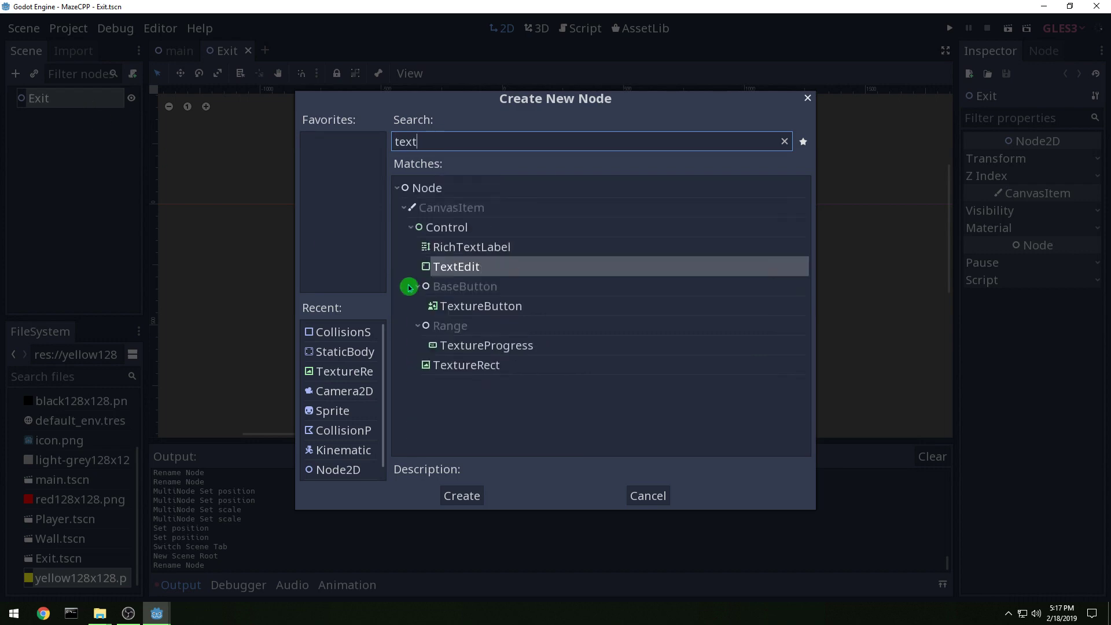
pyautogui.doubleClick(482, 369)
pyautogui.click(19, 74)
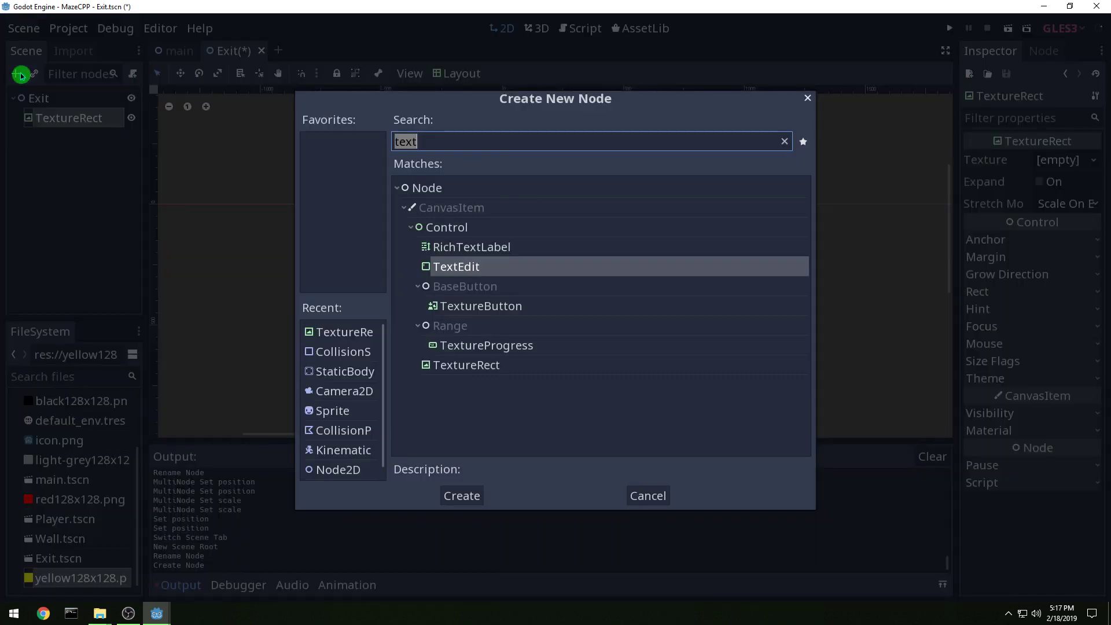
pyautogui.write('stat')
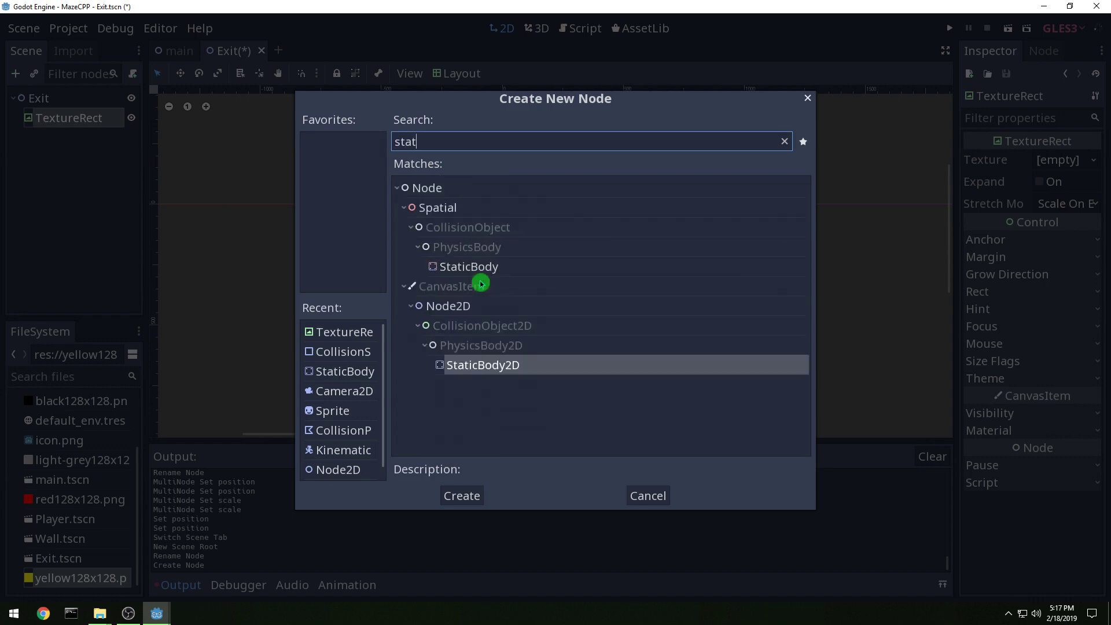
pyautogui.doubleClick(495, 370)
pyautogui.click(16, 75)
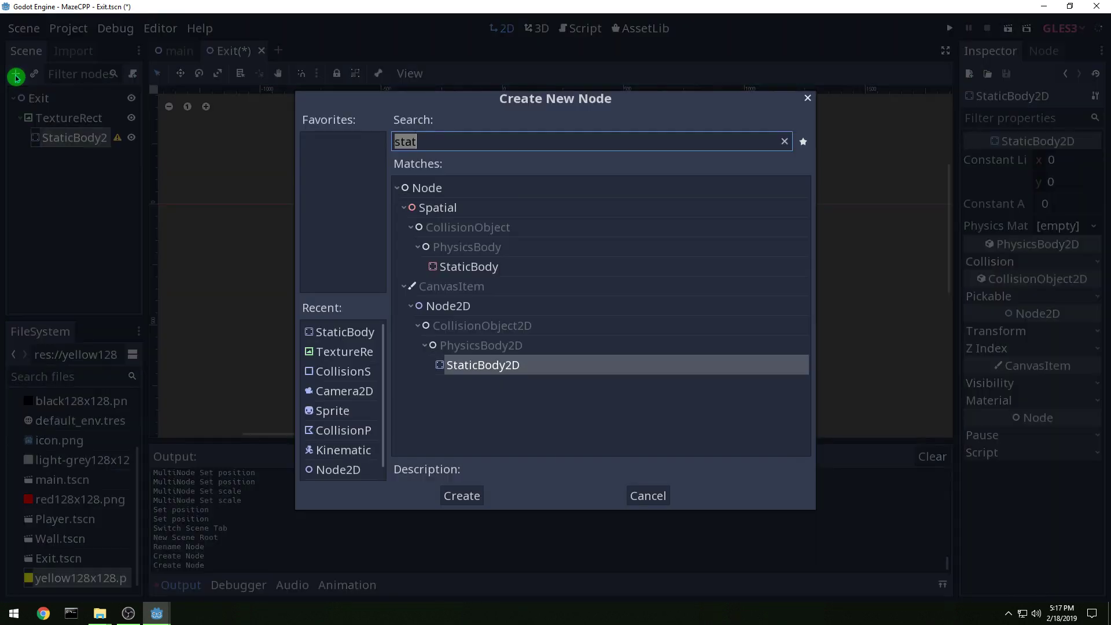
pyautogui.write('collision')
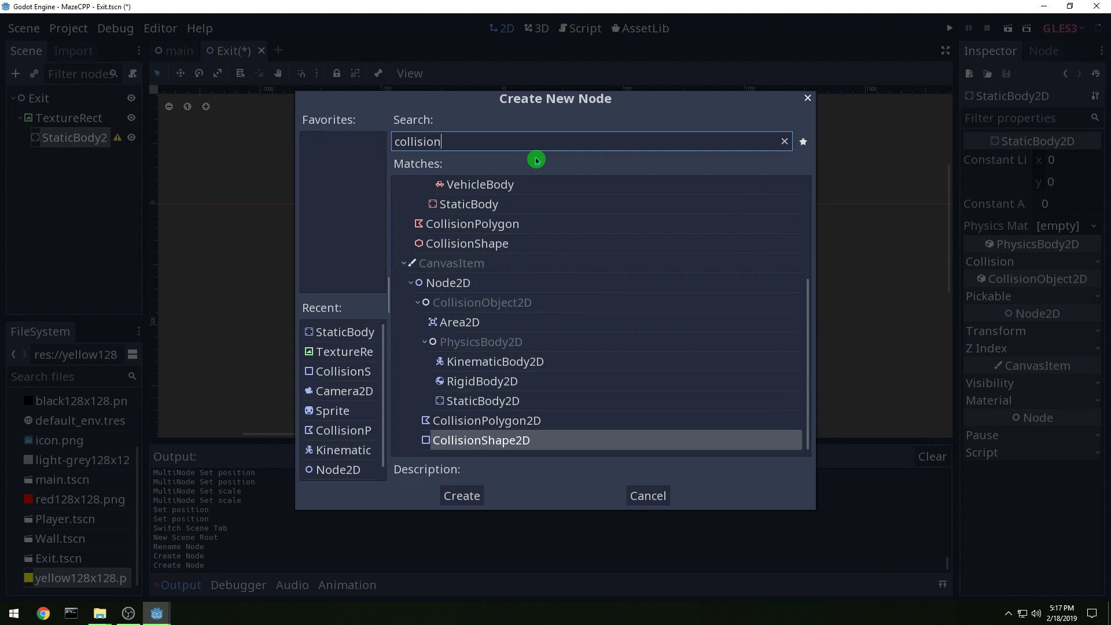
pyautogui.click(479, 447)
pyautogui.doubleClick(480, 448)
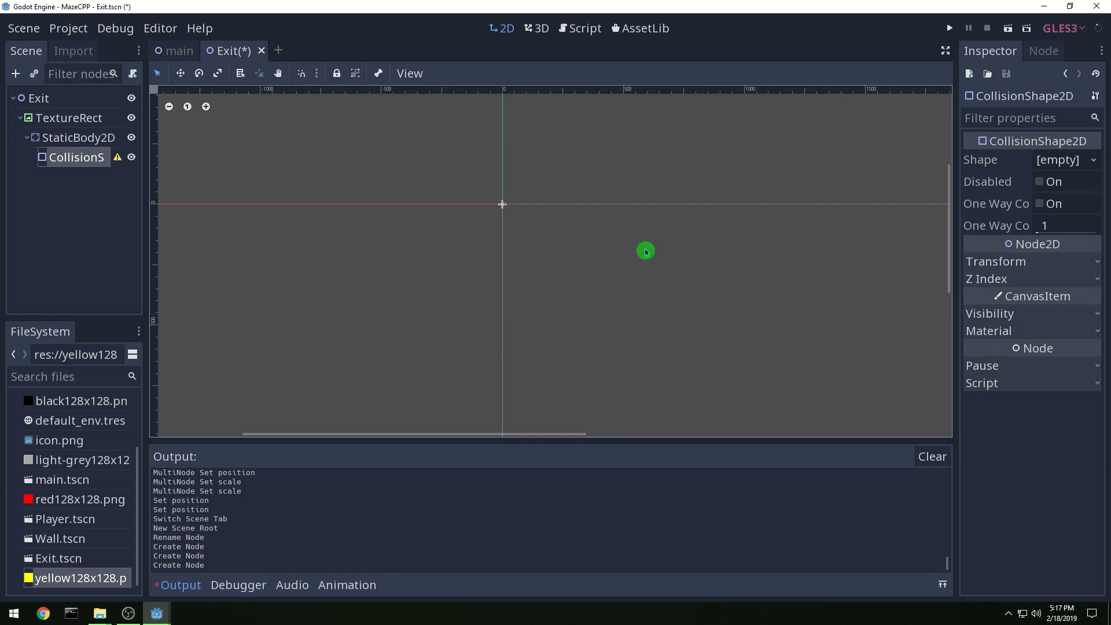
pyautogui.click(73, 118)
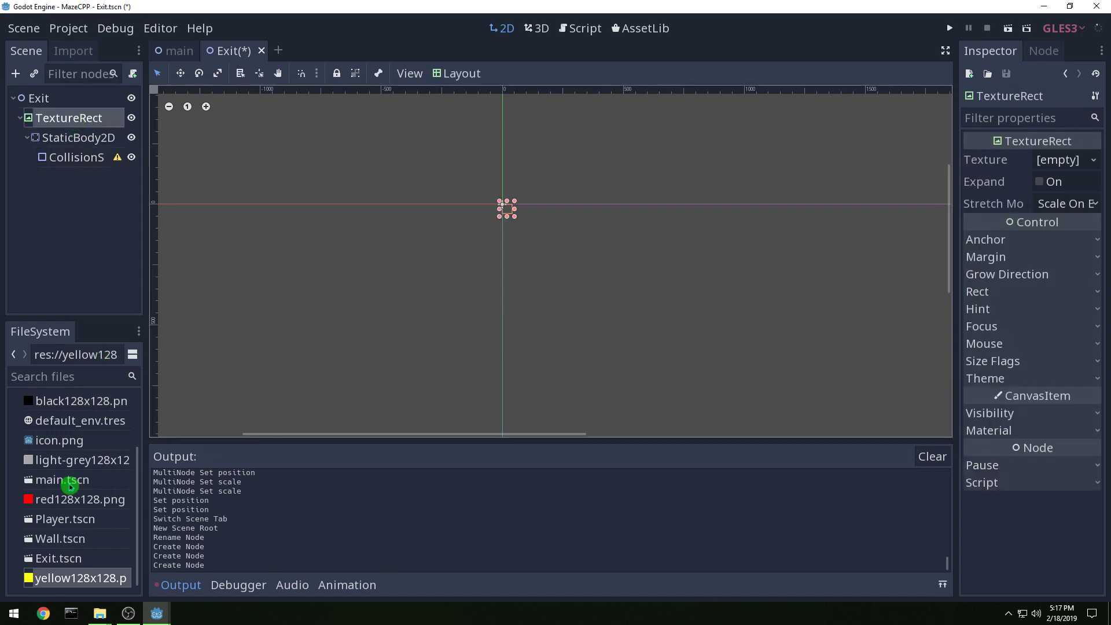
# - Give the TextureRect the red128x128.png texture
pyautogui.moveTo(64, 499); pyautogui.dragTo(1064, 160)
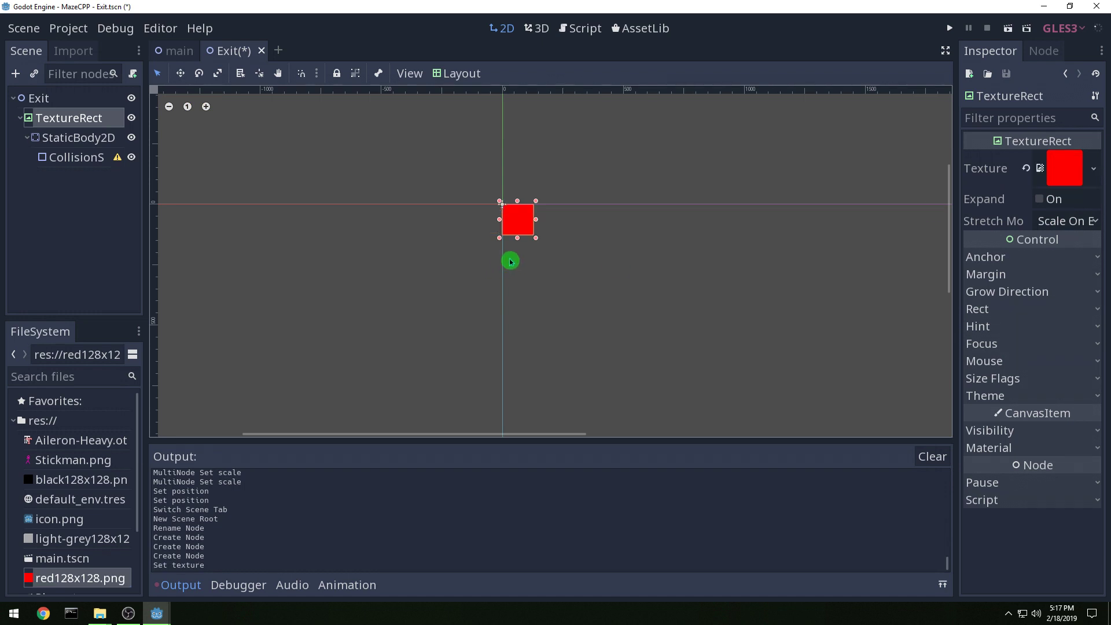
pyautogui.click(85, 140)
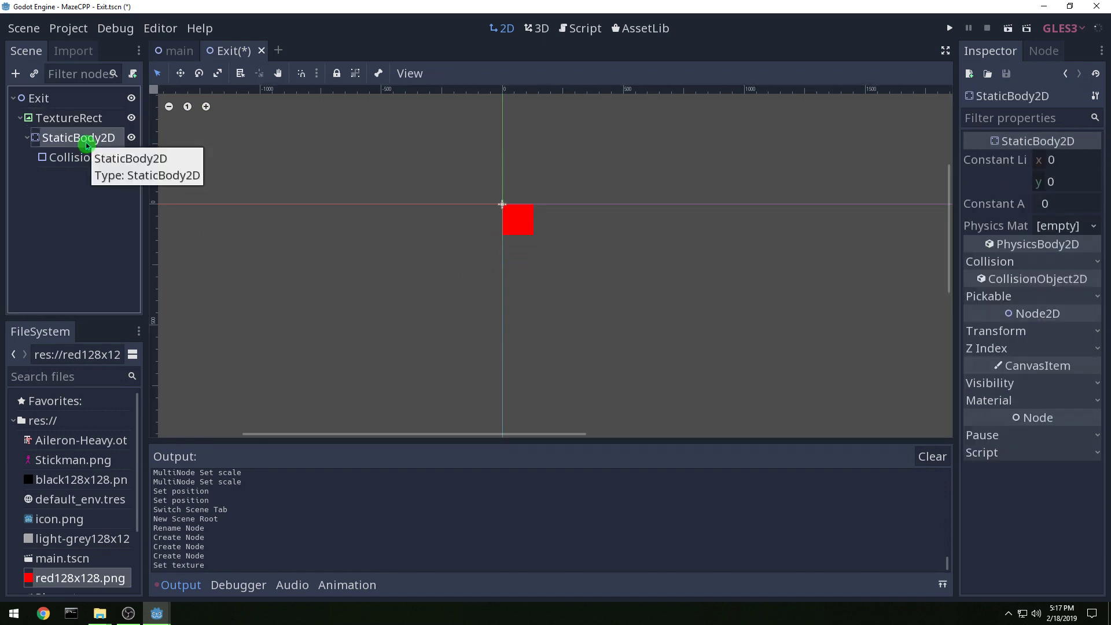
pyautogui.click(79, 158)
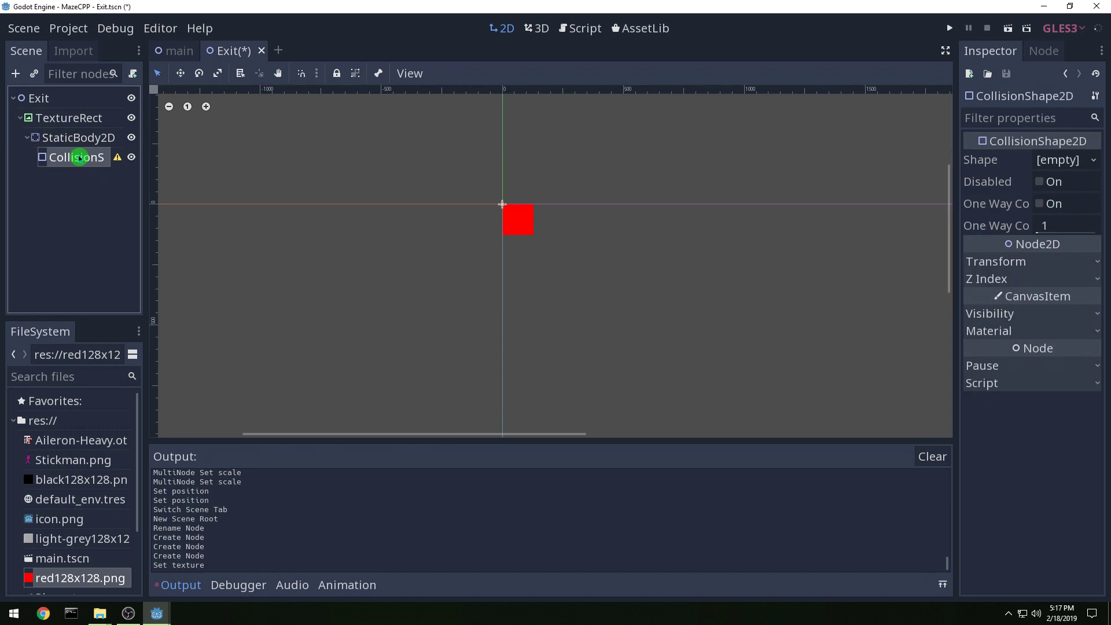
# - Give the CollisionShape2D a RectangleShape2D with extents 64 × 64
pyautogui.click(1068, 160)
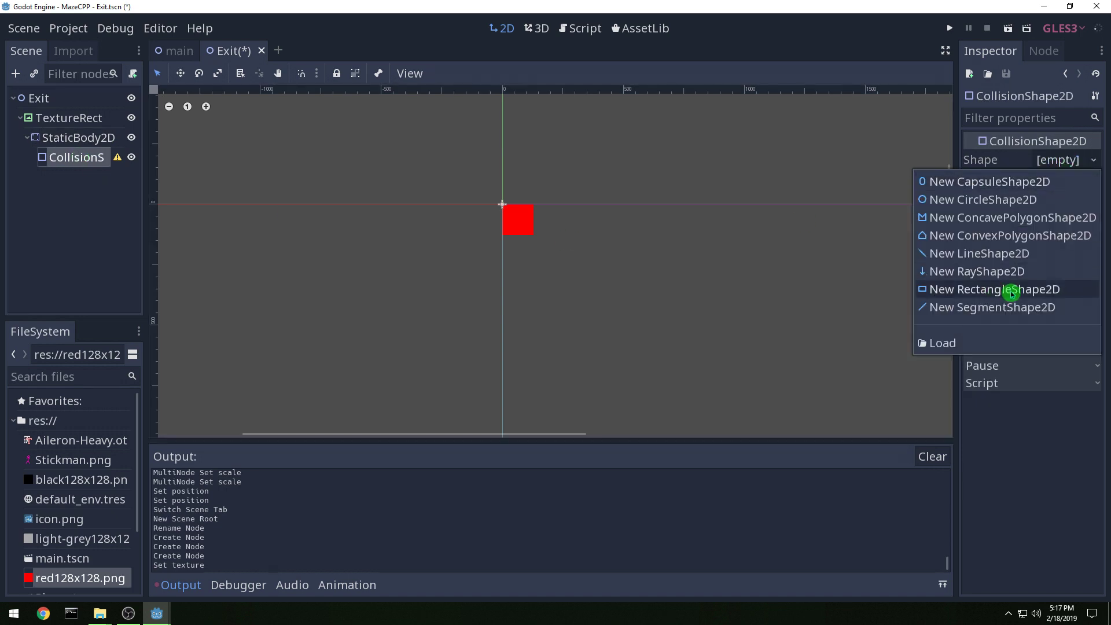
pyautogui.click(1010, 291)
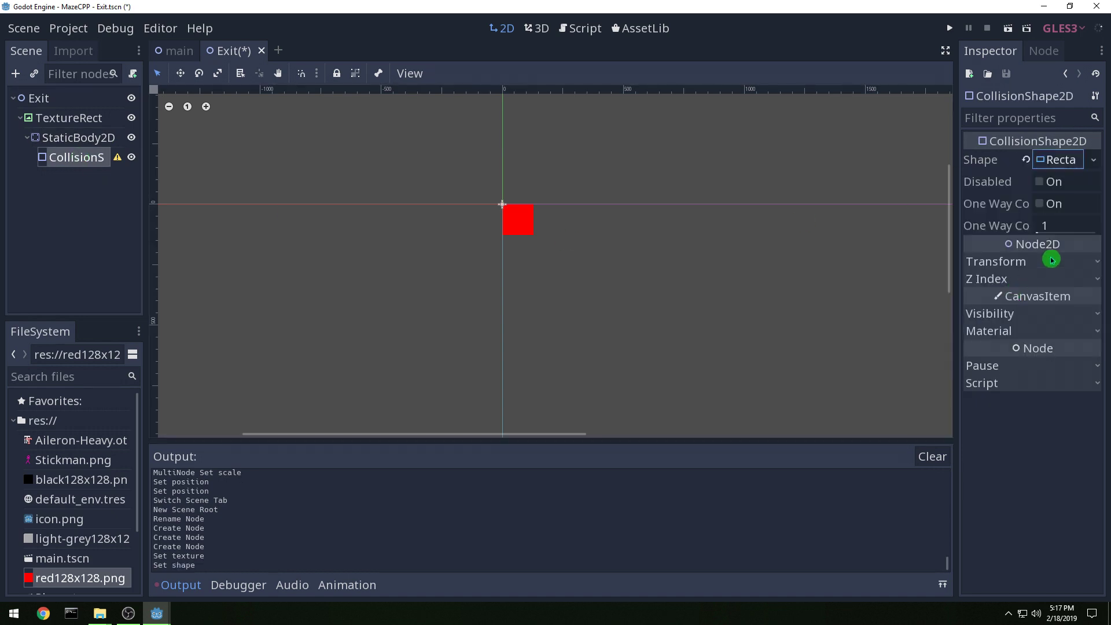
pyautogui.click(1062, 160)
pyautogui.write('64')
pyautogui.press('Tab')
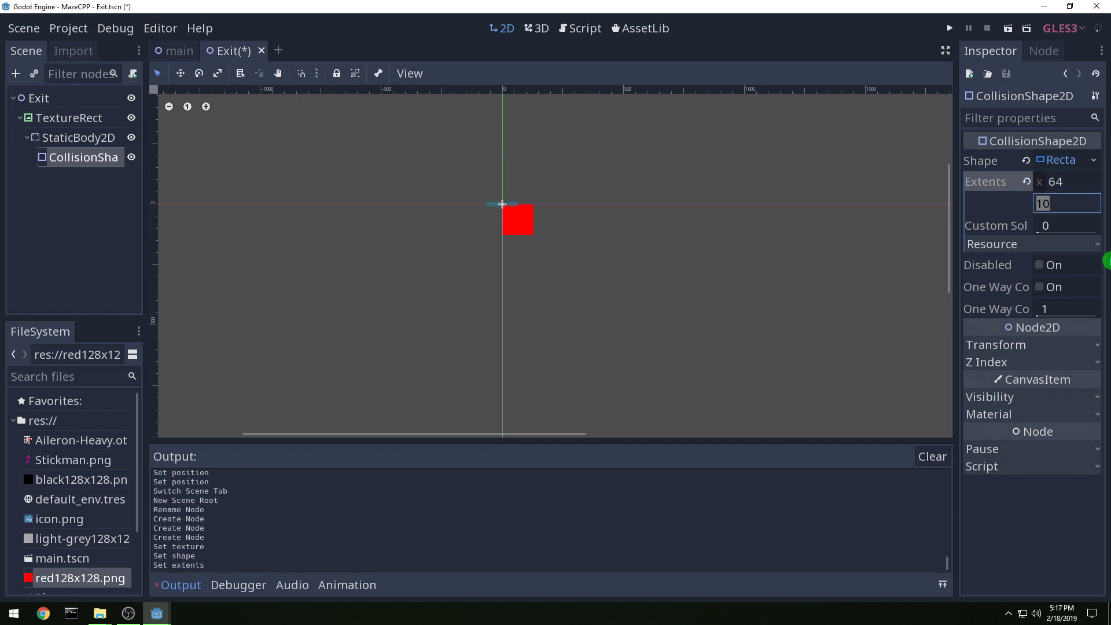
pyautogui.press('Return')
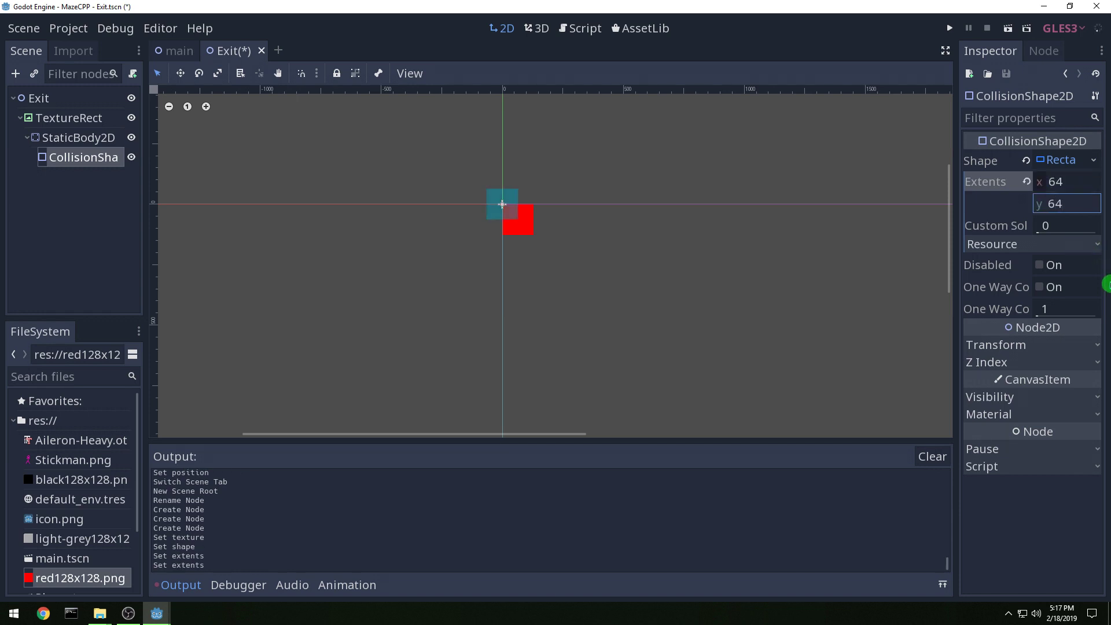
# - Position the collision shape at 64, 64, hide it in the editor, and save
pyautogui.click(1067, 345)
pyautogui.click(1063, 365)
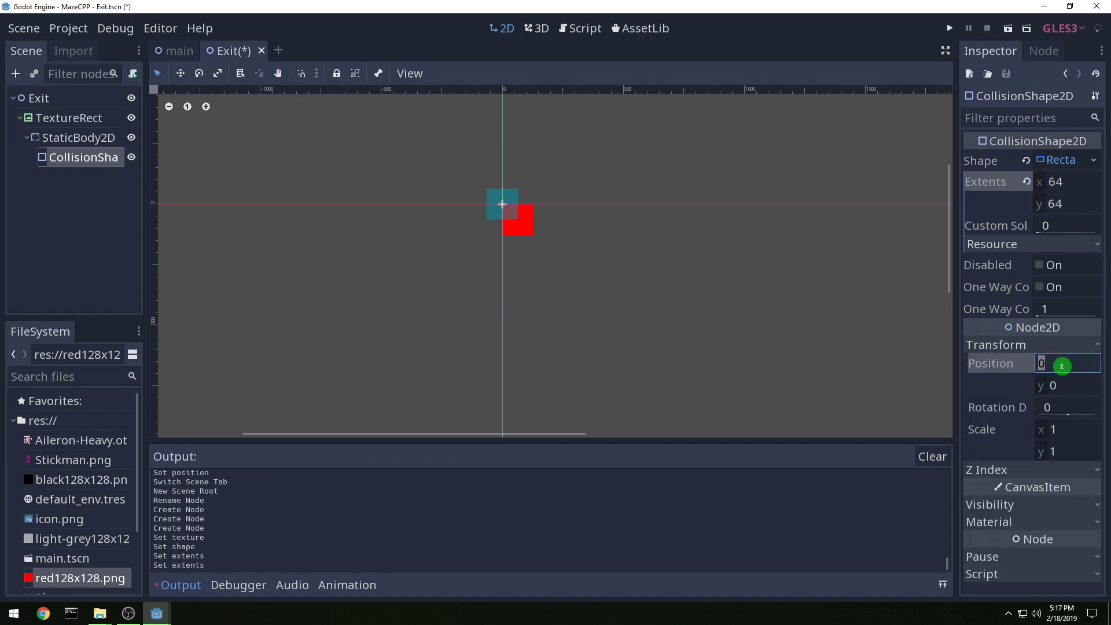
pyautogui.press('Tab')
pyautogui.press('Return')
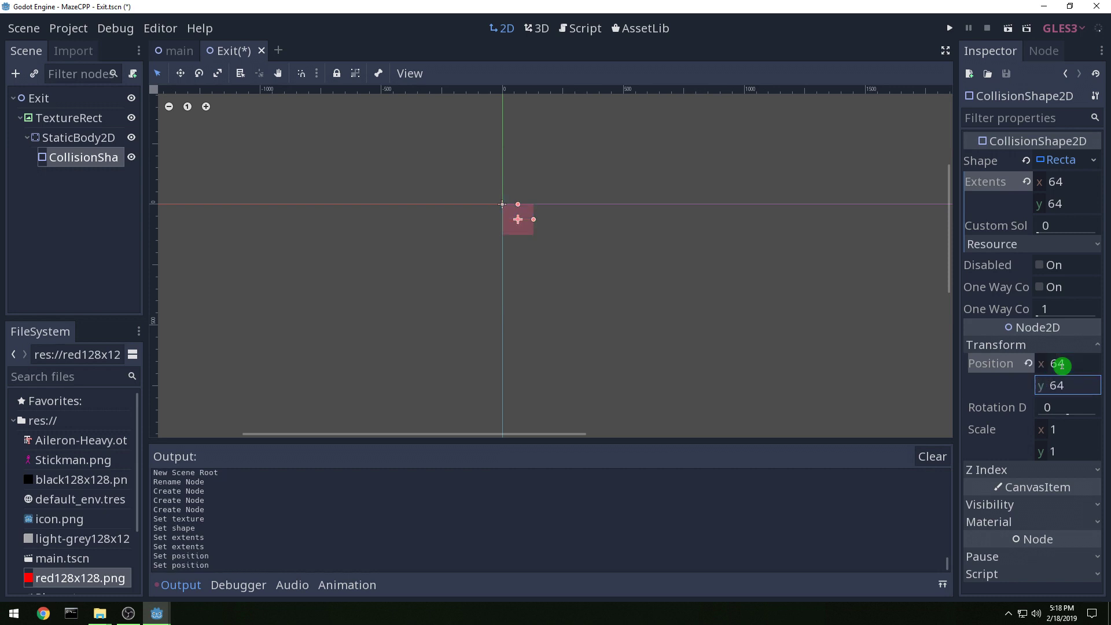
pyautogui.click(132, 156)
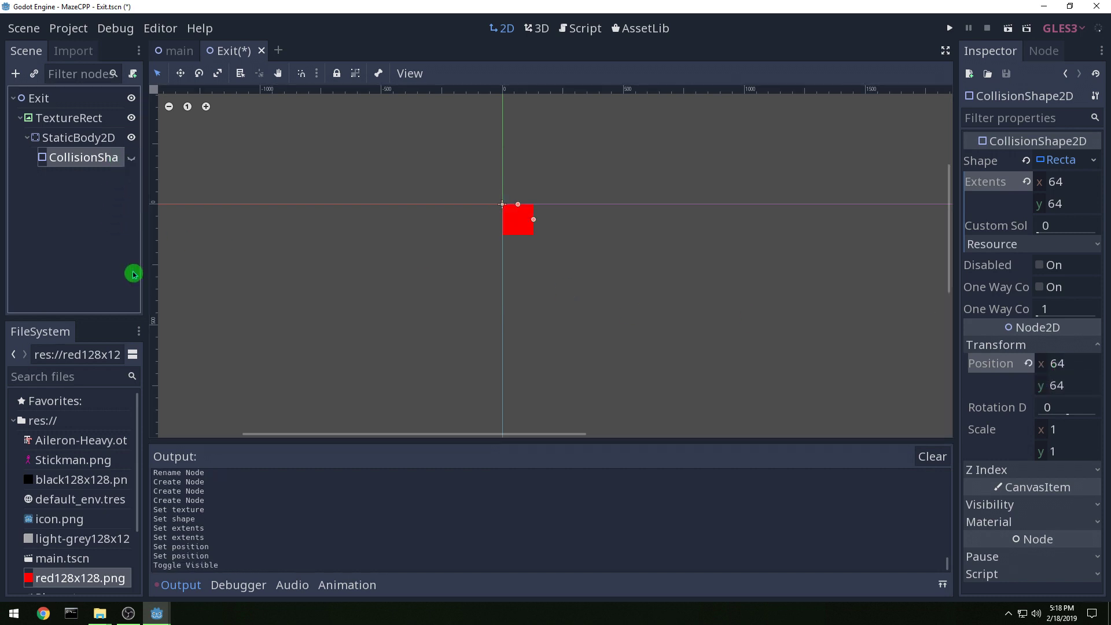
pyautogui.hotkey('ctrl', 's')
pyautogui.click(74, 139)
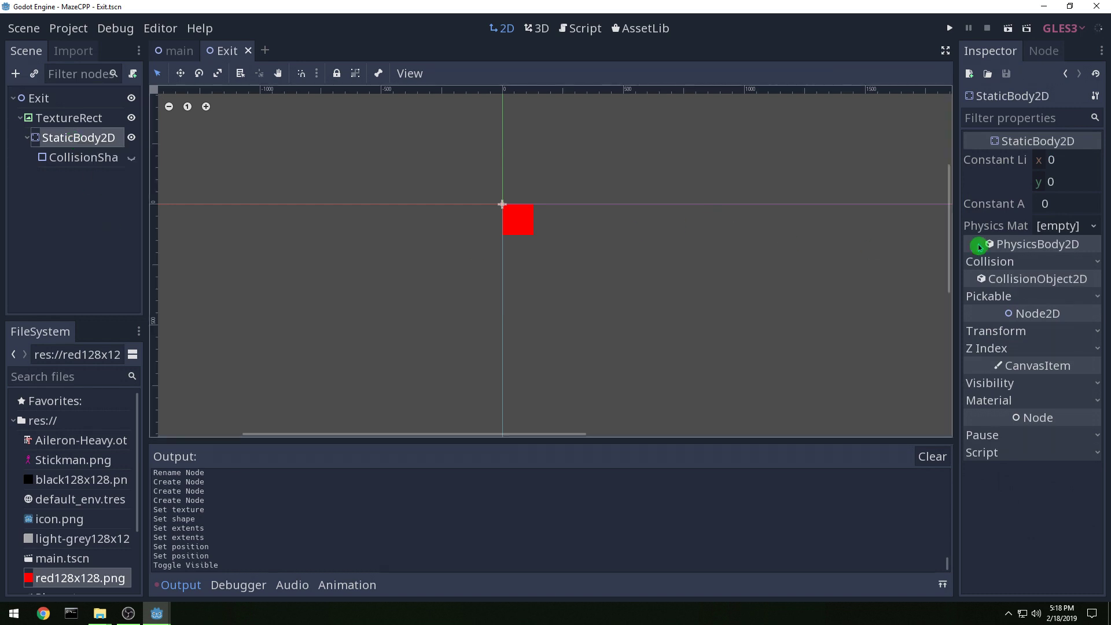
# - Put the StaticBody2D on the Exit collision layer instead of Player
pyautogui.click(1024, 261)
pyautogui.click(1094, 305)
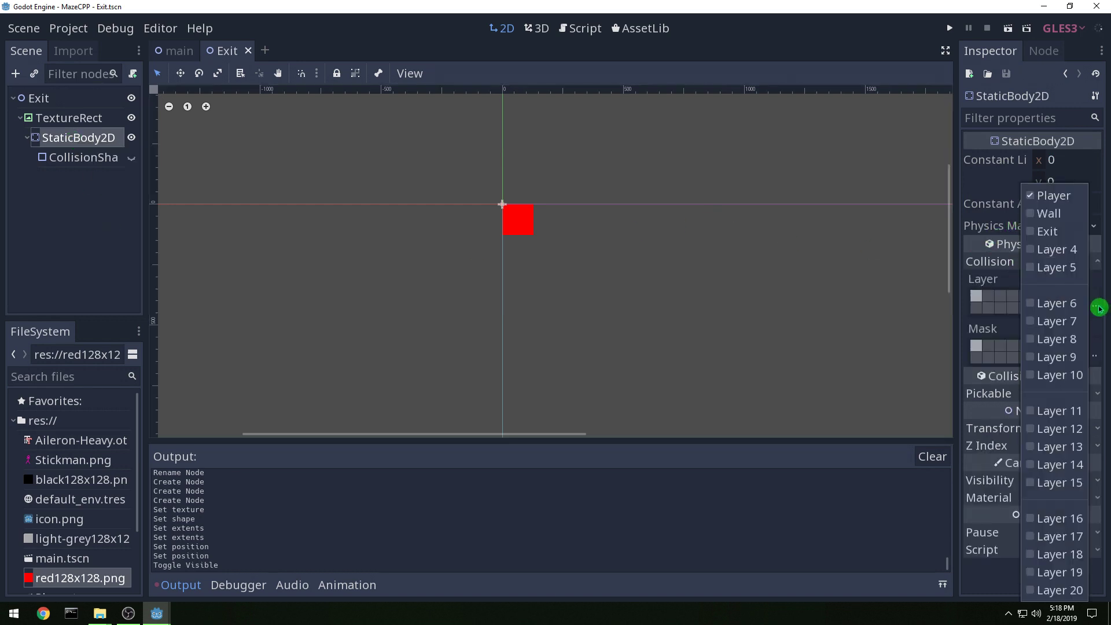
pyautogui.click(1035, 231)
pyautogui.click(1036, 195)
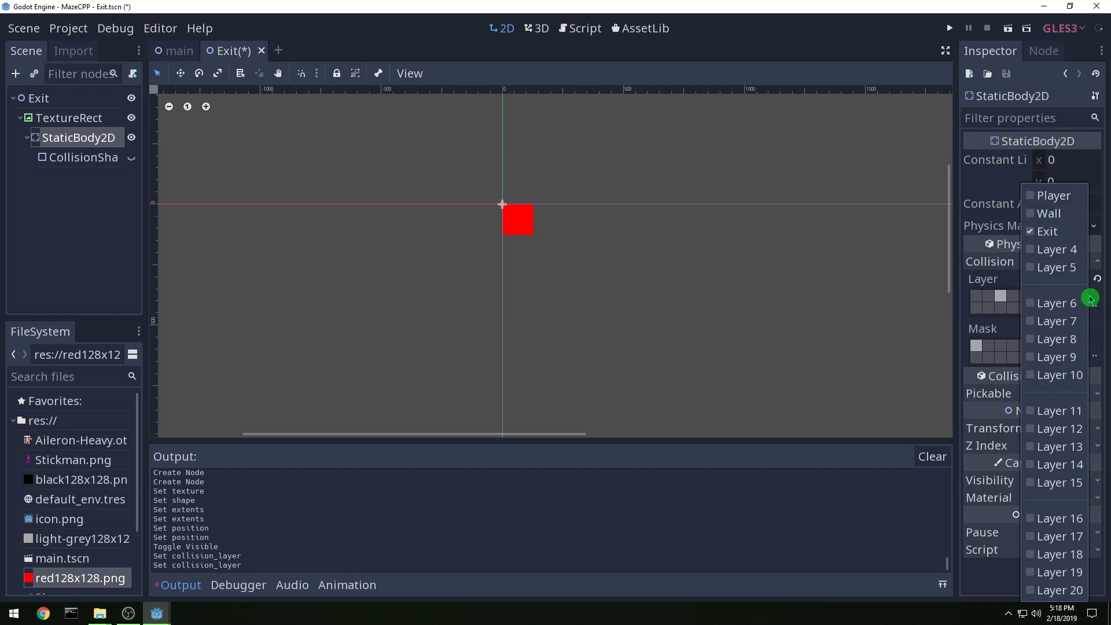
pyautogui.click(1091, 322)
# - Review the collision mask, save, and close the Exit scene
pyautogui.click(1094, 355)
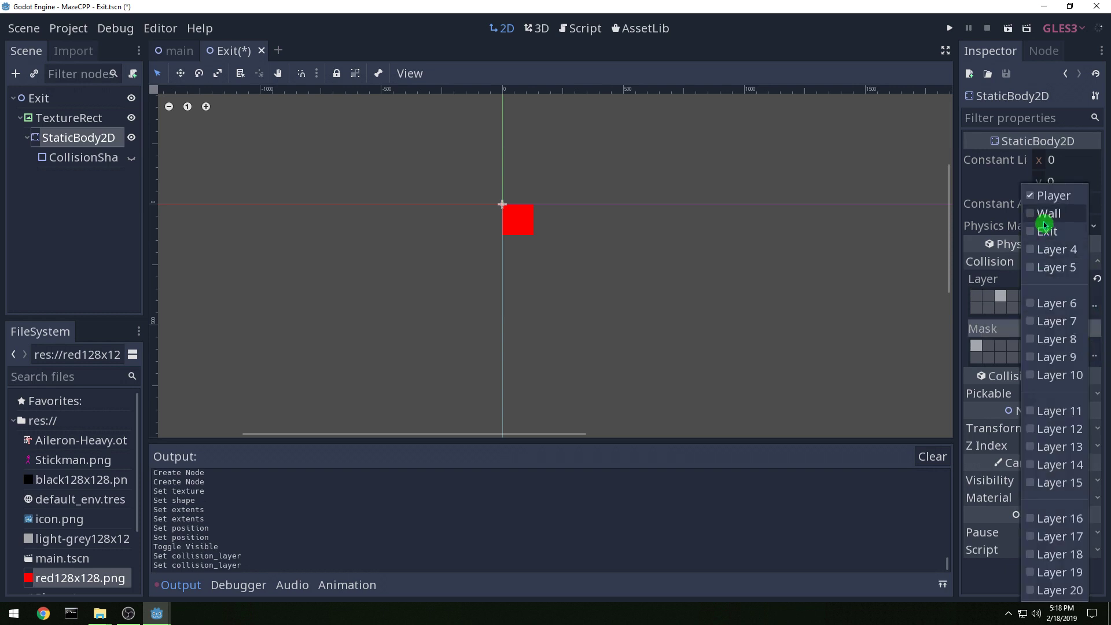
pyautogui.click(907, 307)
pyautogui.hotkey('ctrl', 's')
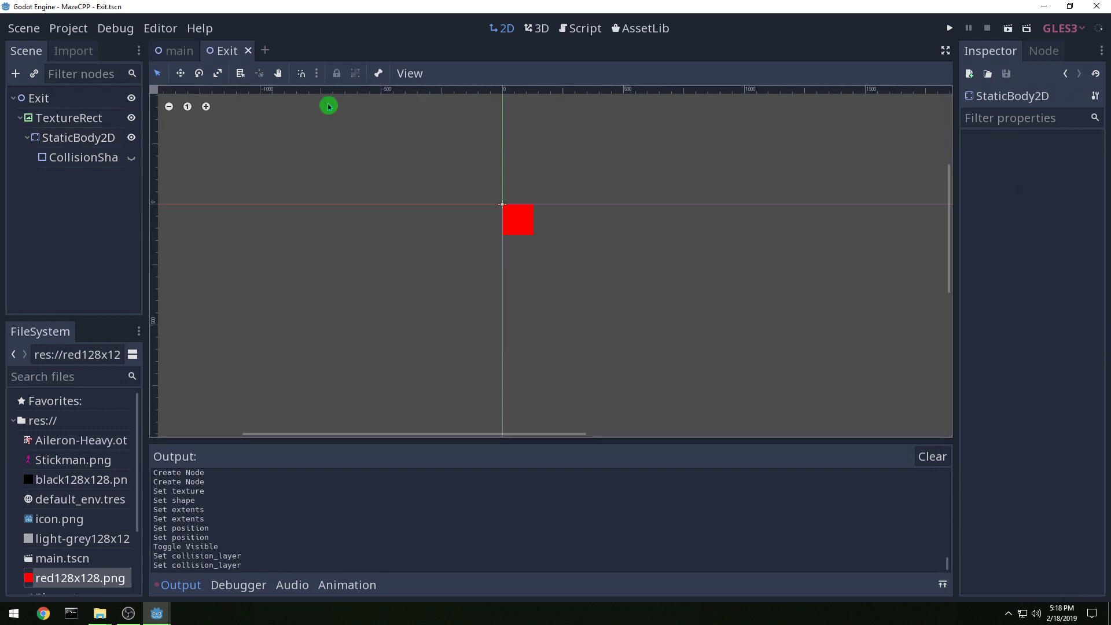
pyautogui.click(248, 51)
pyautogui.click(30, 100)
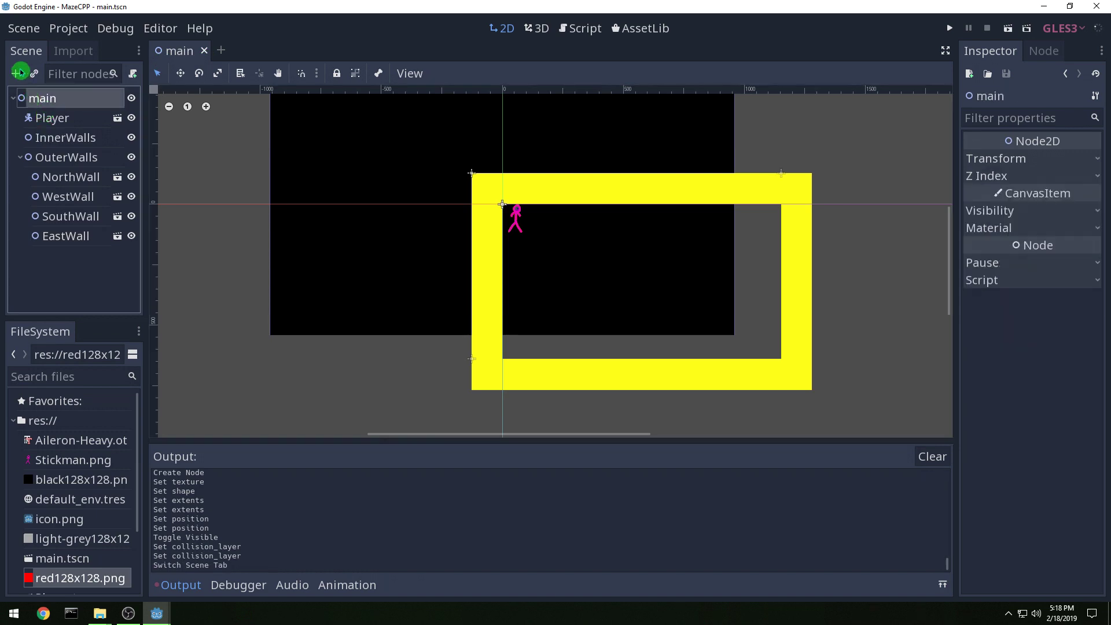
# - Instance Exit.tscn into main at position 1024, 512, then run the game
pyautogui.click(33, 73)
pyautogui.doubleClick(306, 276)
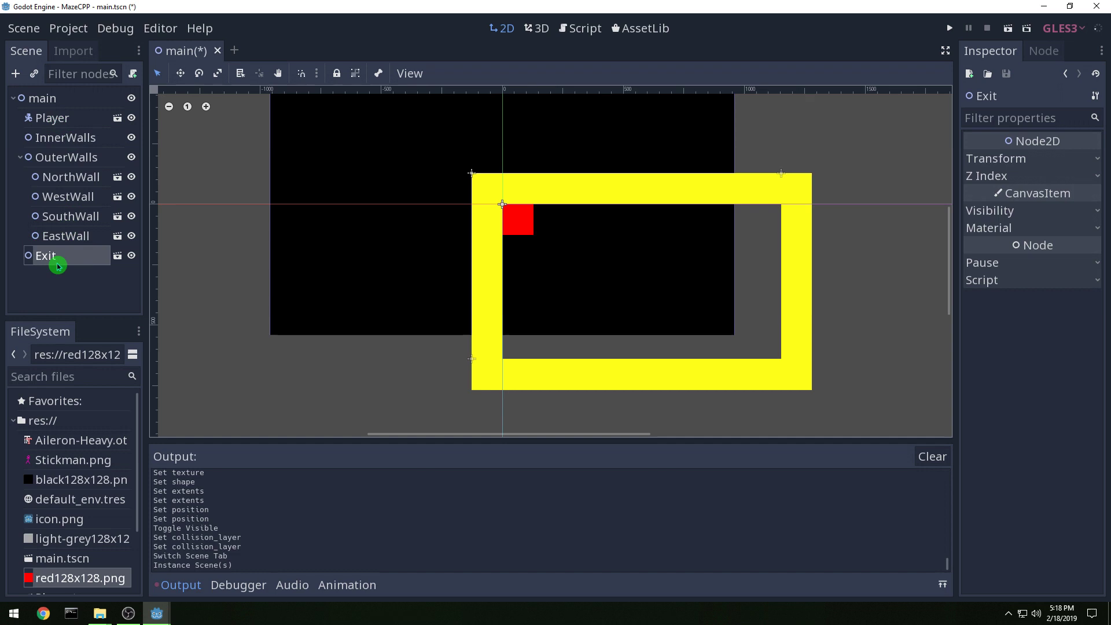
pyautogui.click(1029, 161)
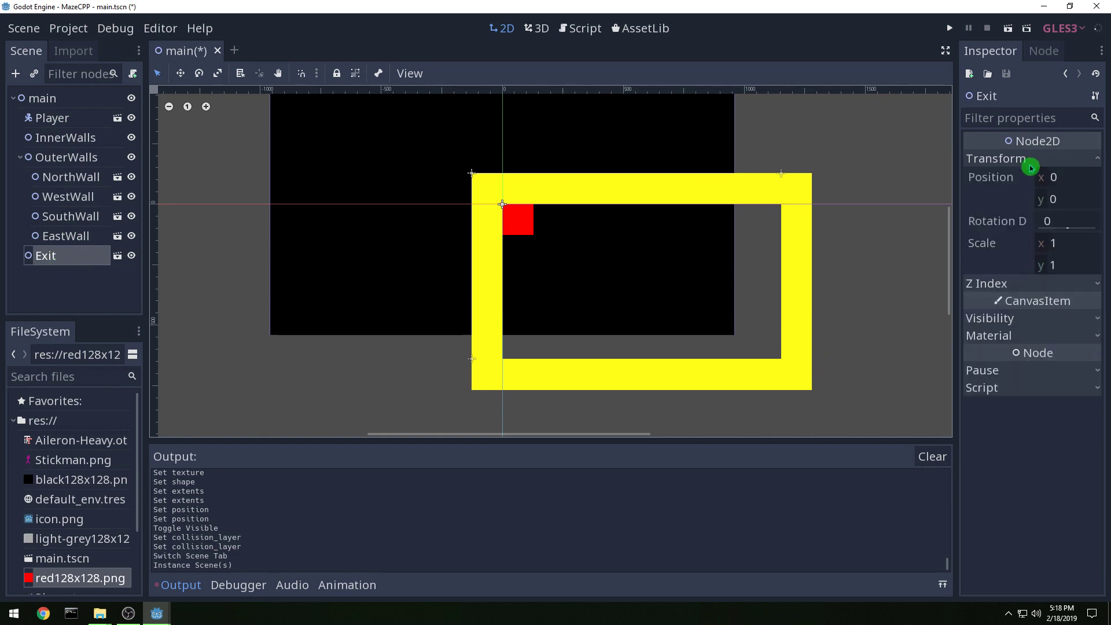
pyautogui.click(1067, 177)
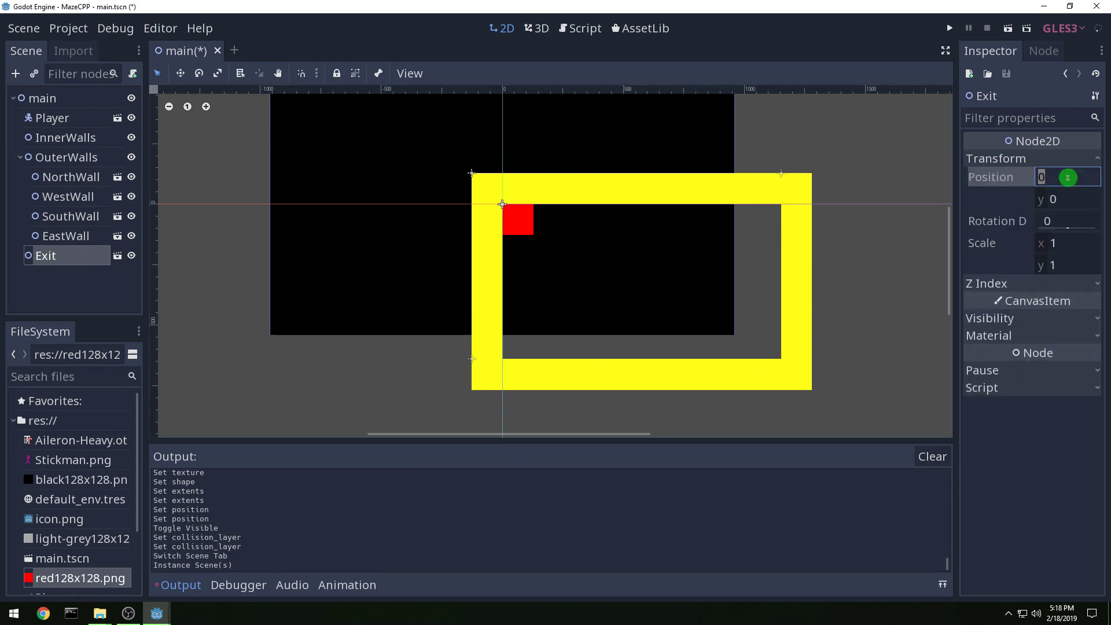
pyautogui.write('1024')
pyautogui.press('Tab')
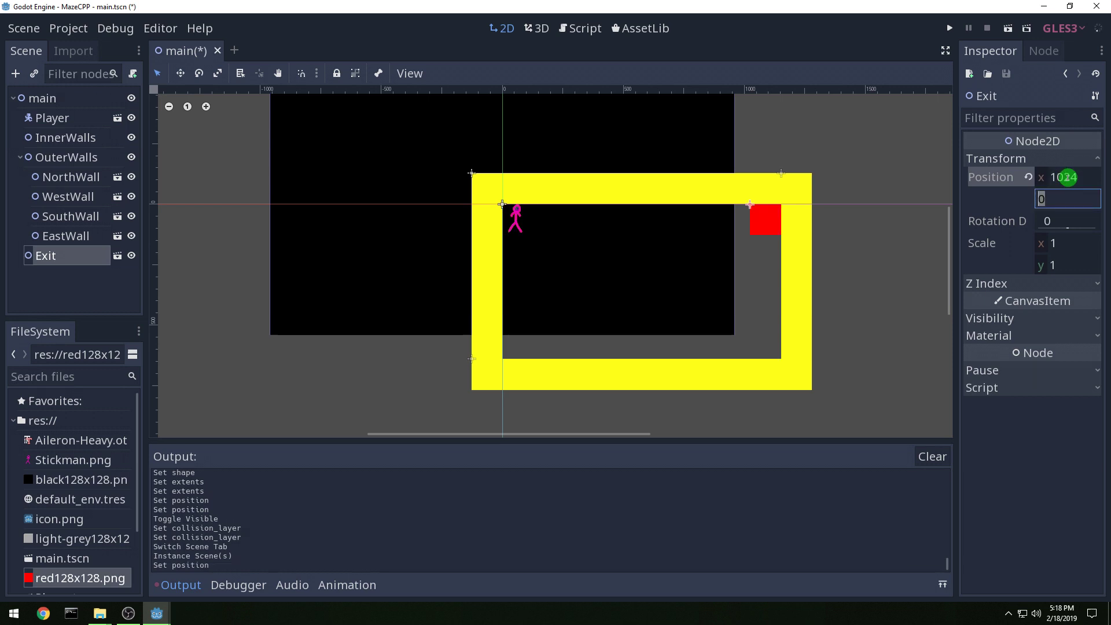
pyautogui.write('512')
pyautogui.press('Return')
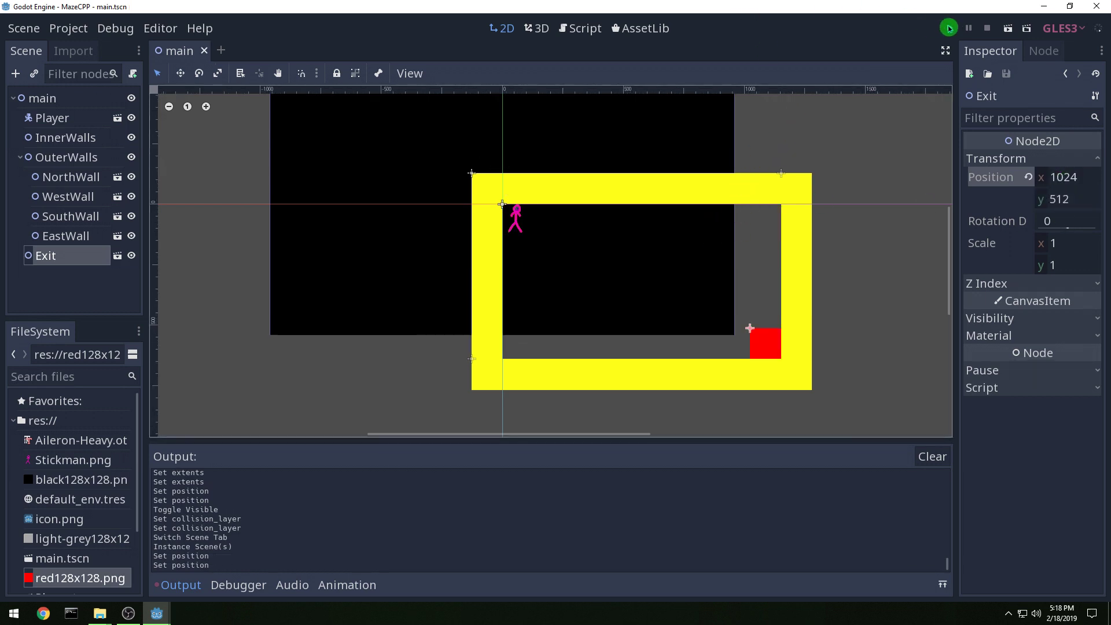
pyautogui.click(950, 28)
# - Stop the test run and set the Player scene's Camera2D as the current camera
pyautogui.hotkey('alt', 'F4')
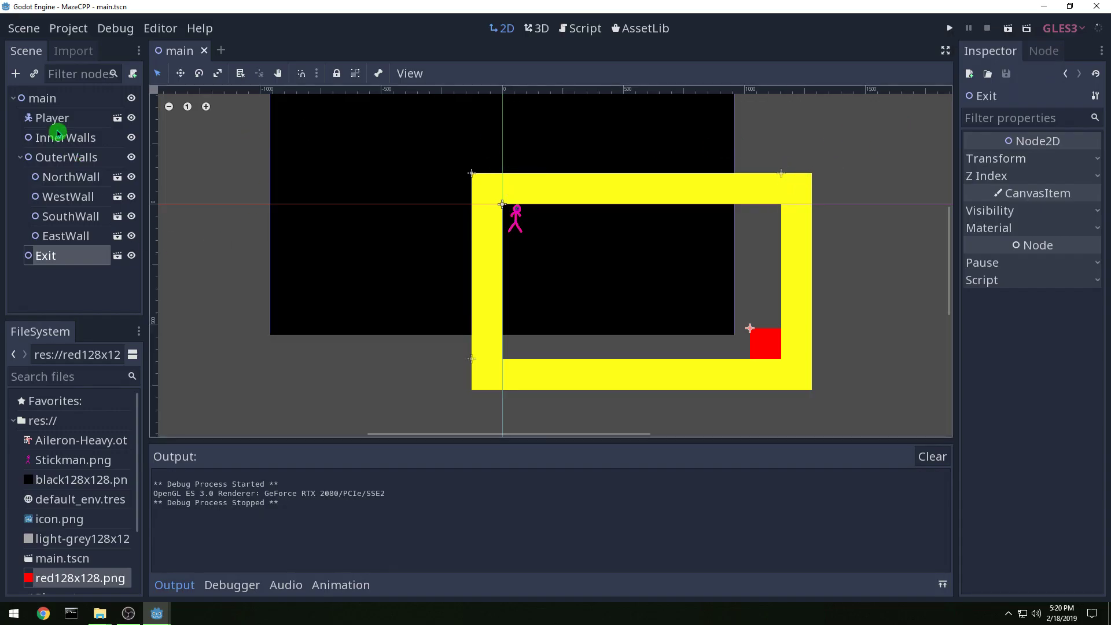
pyautogui.click(118, 118)
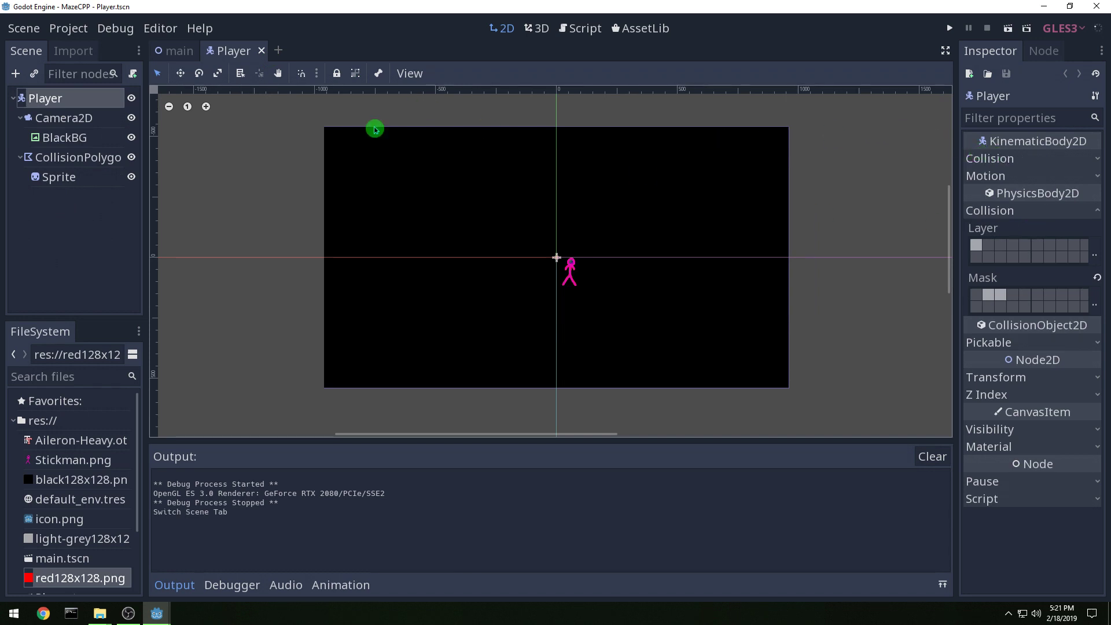
pyautogui.click(84, 117)
pyautogui.click(1038, 248)
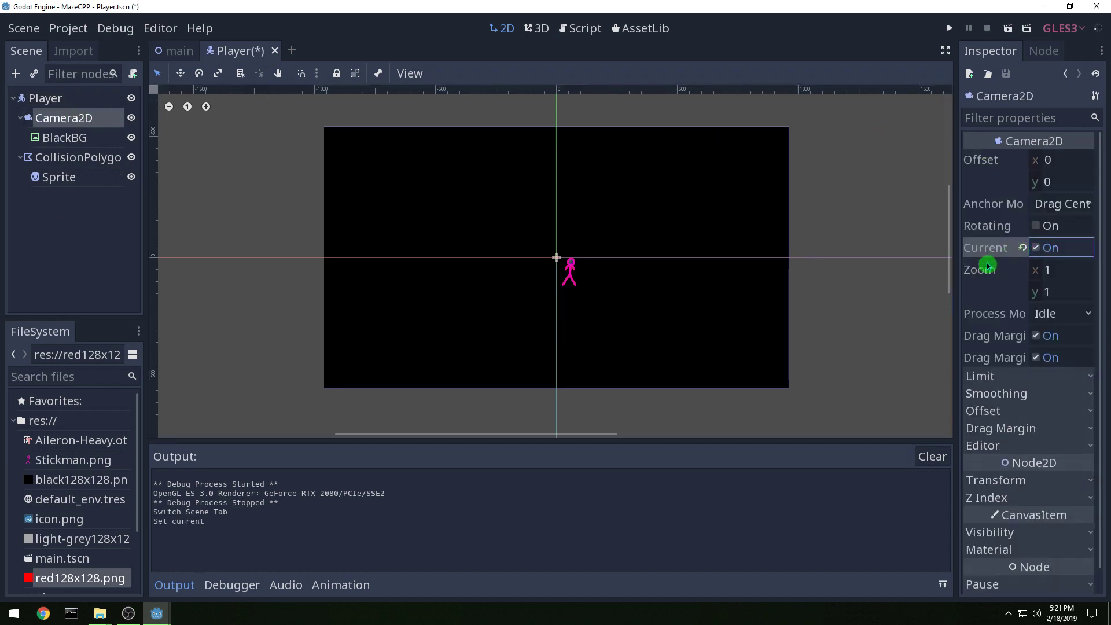
# - Close the Player scene, save main, and run the game to check the player-centred view
pyautogui.middleClick(259, 52)
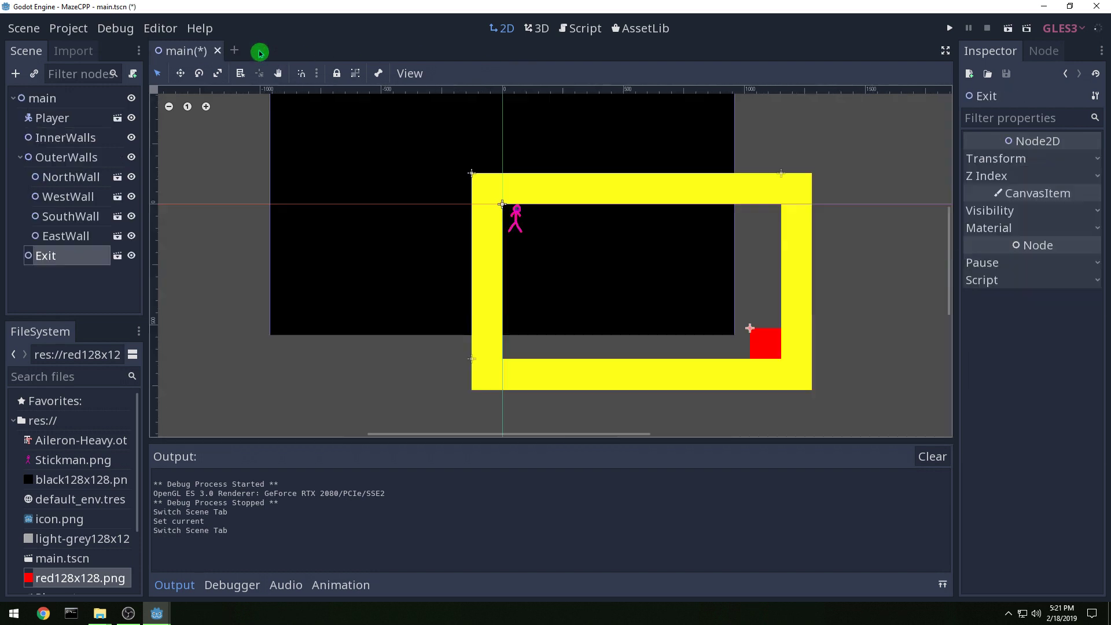
pyautogui.hotkey('ctrl', 's')
pyautogui.click(950, 29)
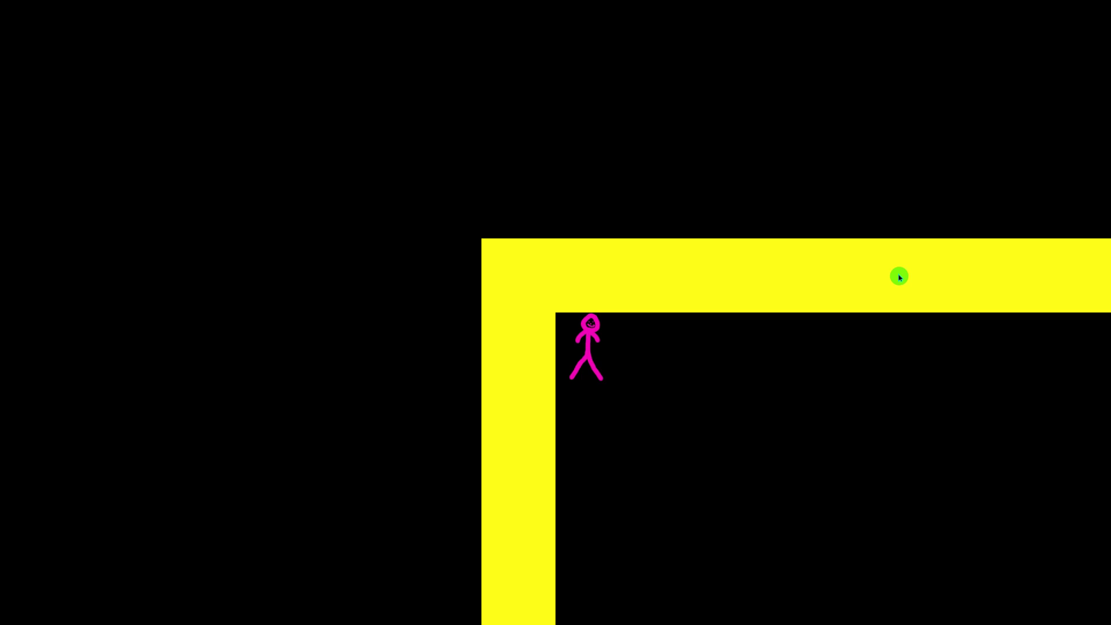
pyautogui.press('Escape')
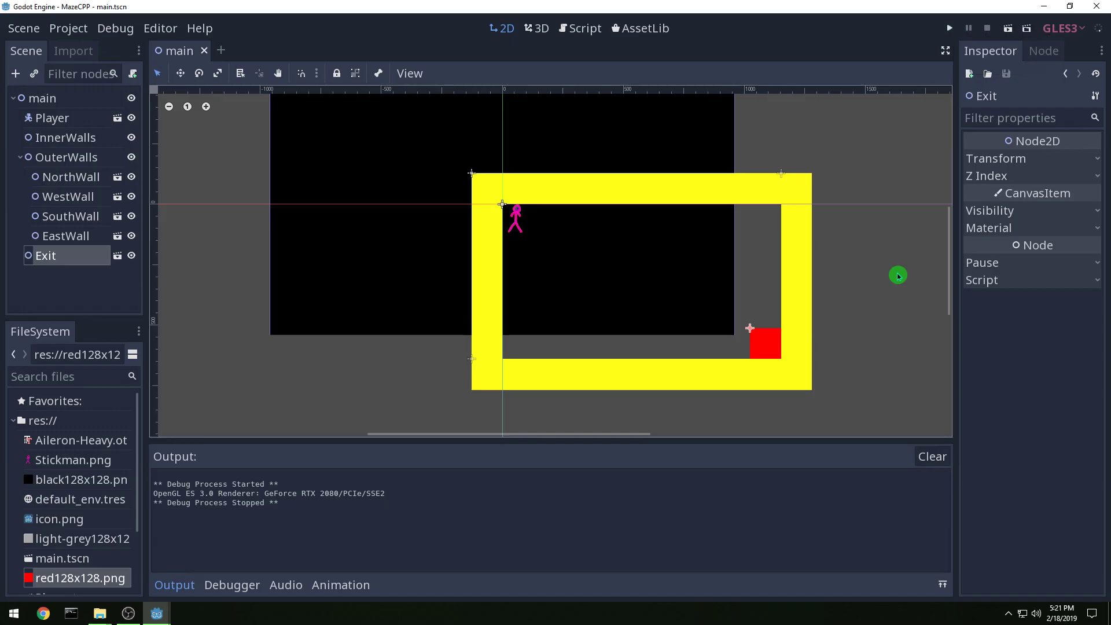